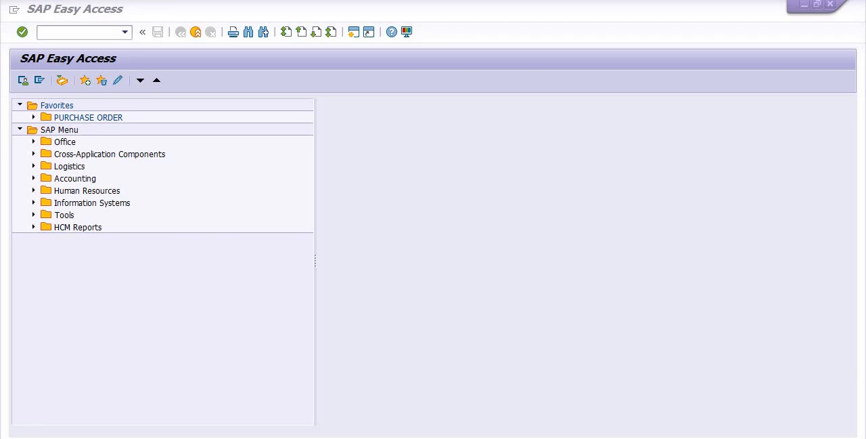
Copy the vendor code from the Notepad notes and start the SAP transaction ME21N.
key(alt+Tab)
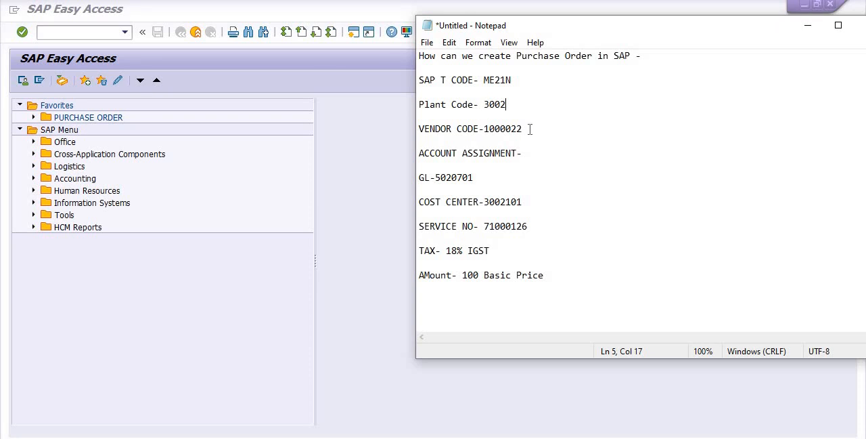
drag(531, 128, 484, 132)
key(ctrl+c)
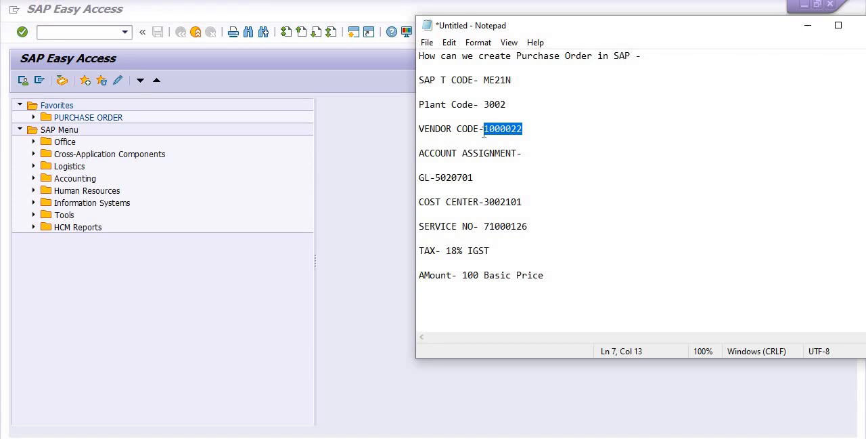
click(51, 32)
text(ME21)
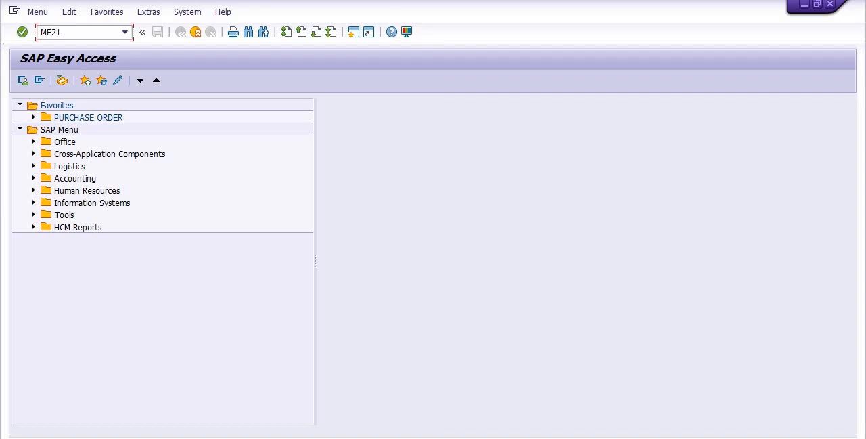
text(N)
key(Return)
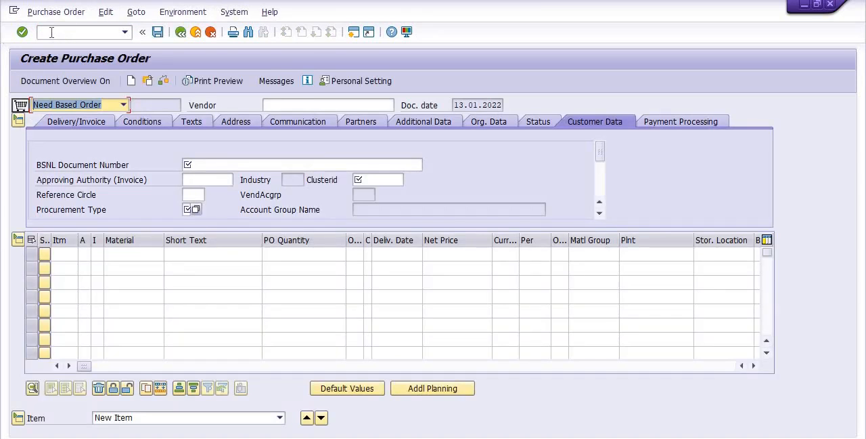
Choose Need Based Order as the order type and enter the copied vendor code as the vendor.
click(124, 105)
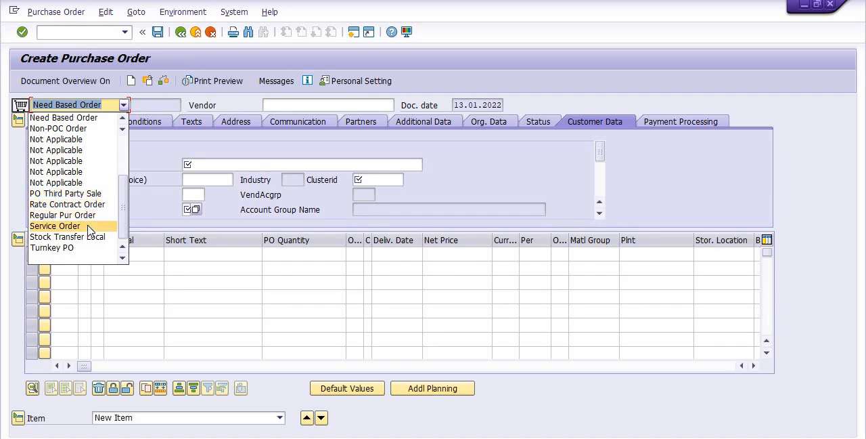
click(99, 121)
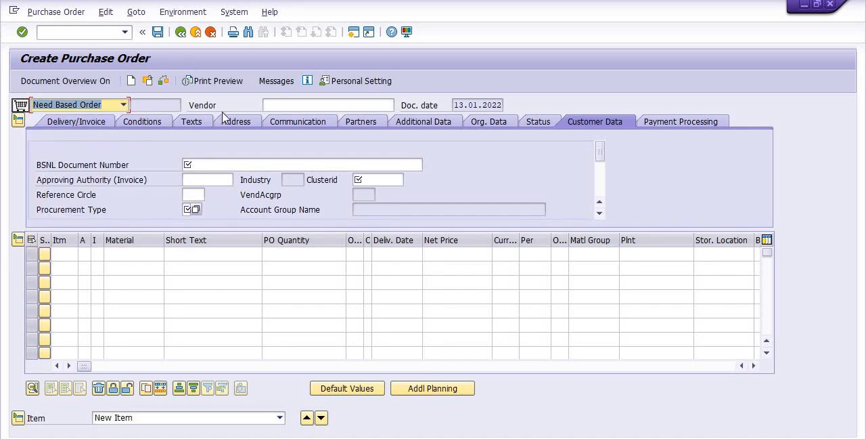
click(276, 105)
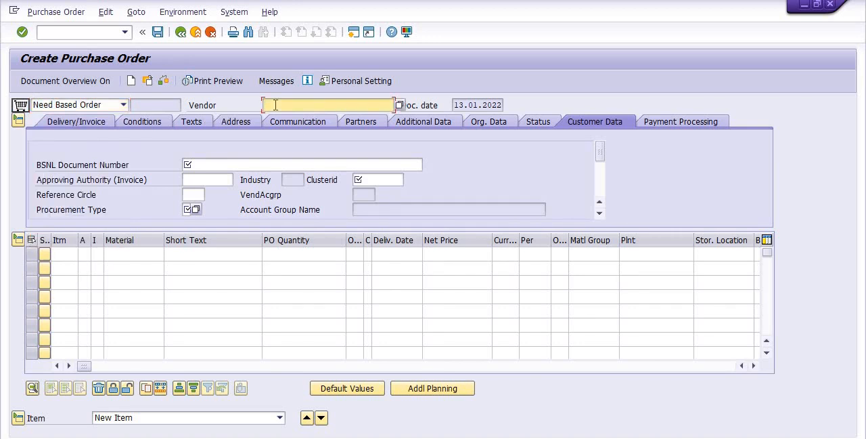
key(ctrl+v)
Enter TEST TRG PO as the BSNL document number and 1030 as the reference circle in the customer data.
click(217, 164)
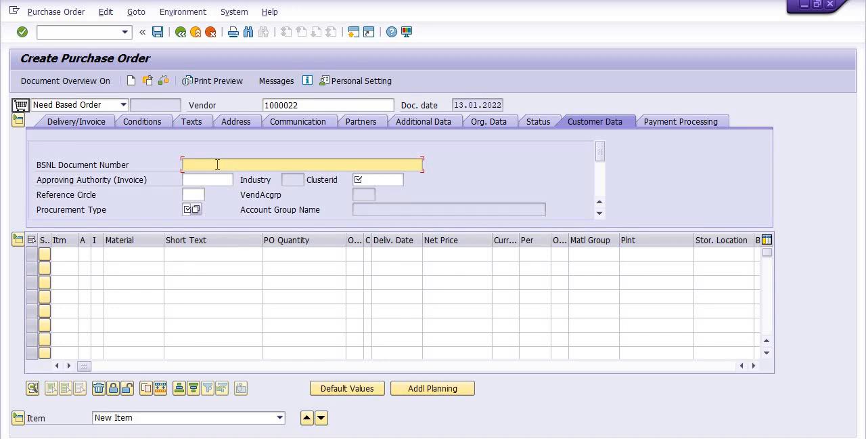
text(TEST)
text( PO)
key(Left)
key(Left)
text(TRG)
click(195, 194)
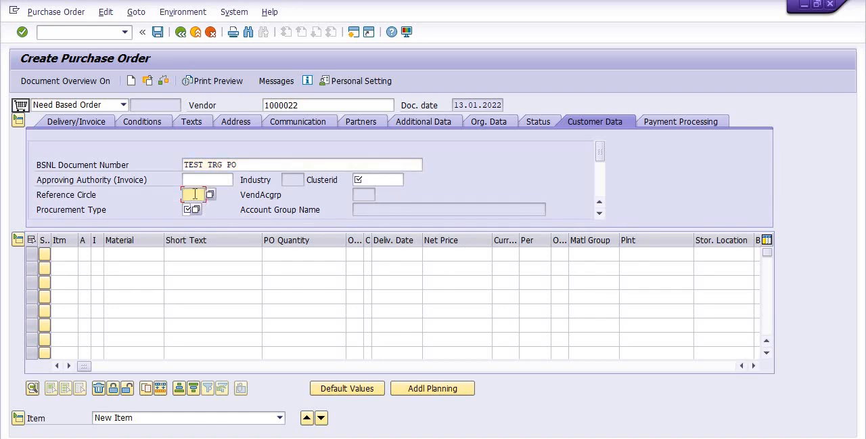
text(1030)
Set the procurement type to O (Opex) and the vendor category to B002 NOT SME VENDORS.
mouse_move(601, 154)
mouse_down()
mouse_move(602, 178)
mouse_move(600, 168)
mouse_up()
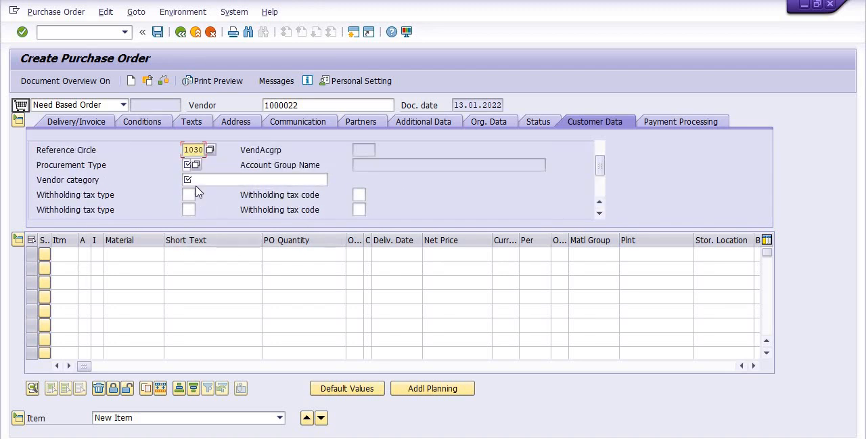
click(192, 165)
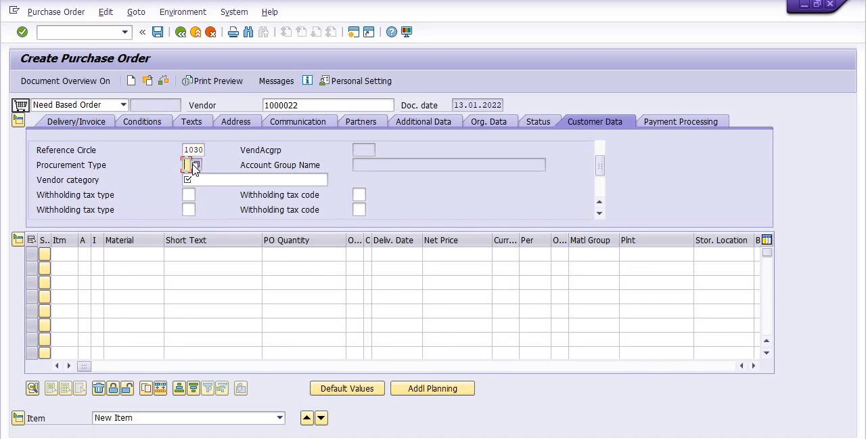
click(195, 165)
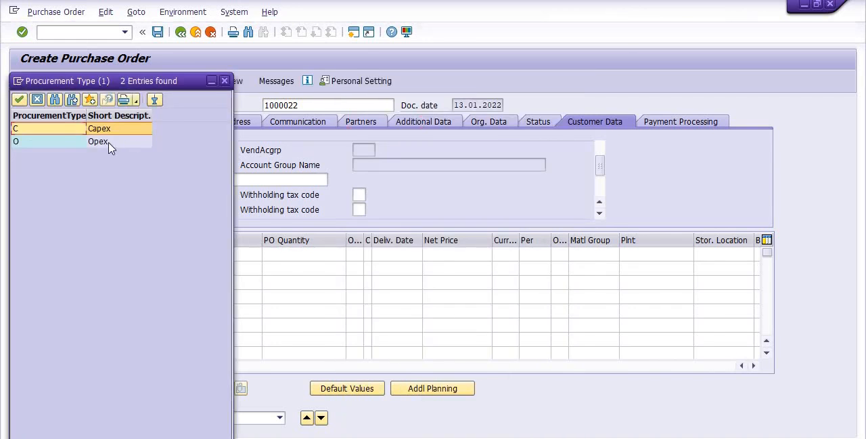
double_click(109, 144)
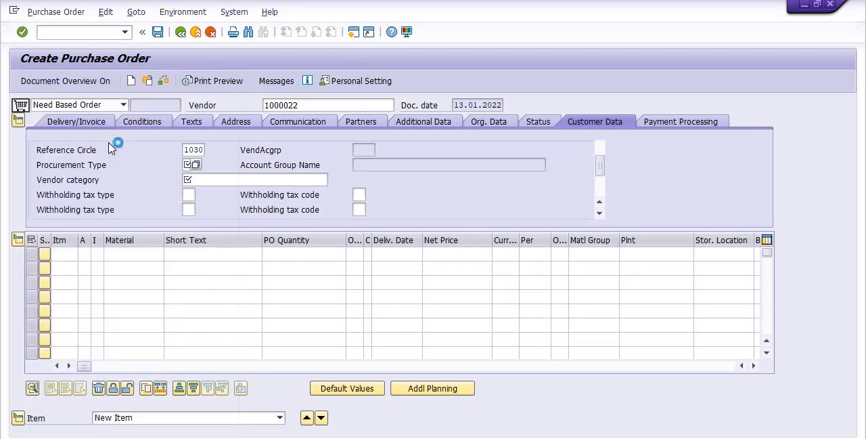
click(249, 181)
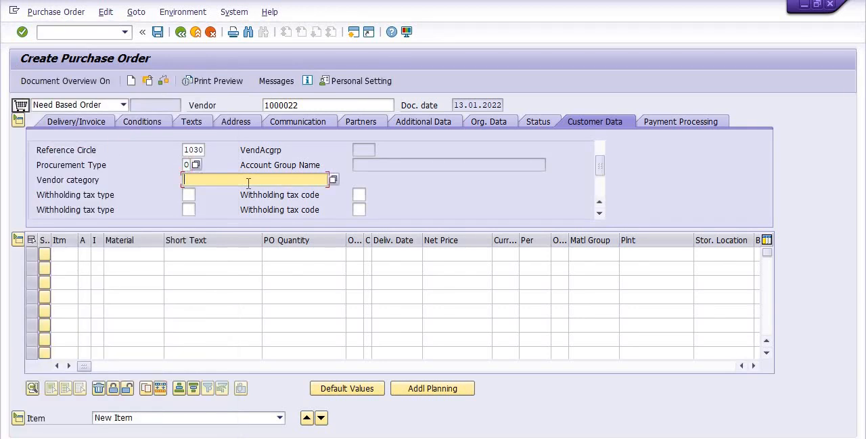
click(334, 179)
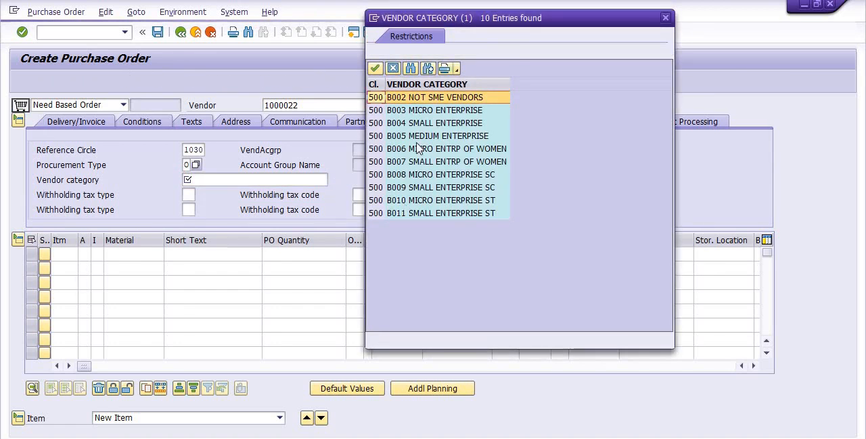
click(434, 99)
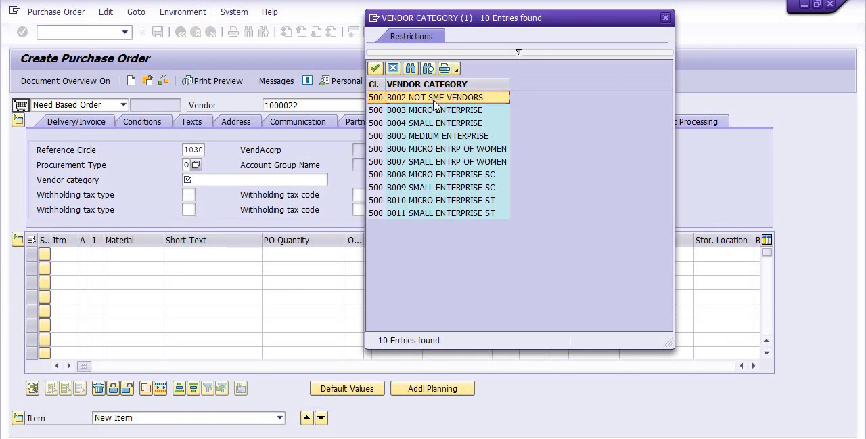
double_click(433, 102)
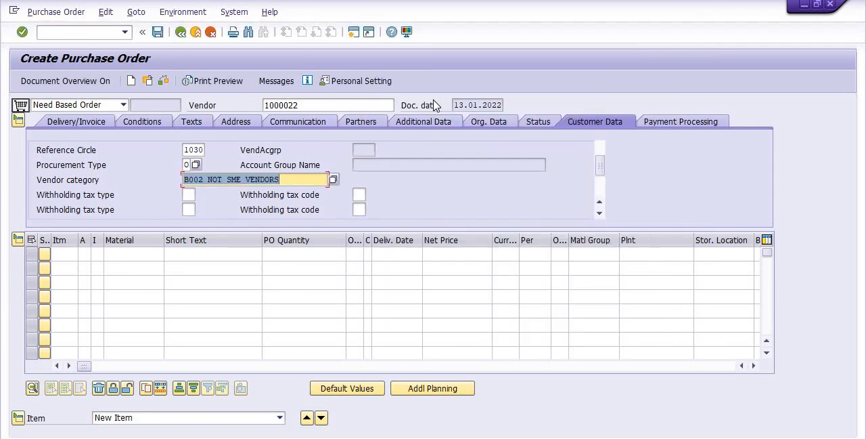
In the organizational data, choose purchasing organization 2000 (Decentralized Pur Or) and purchasing group O40 (Operations:SSA).
click(484, 129)
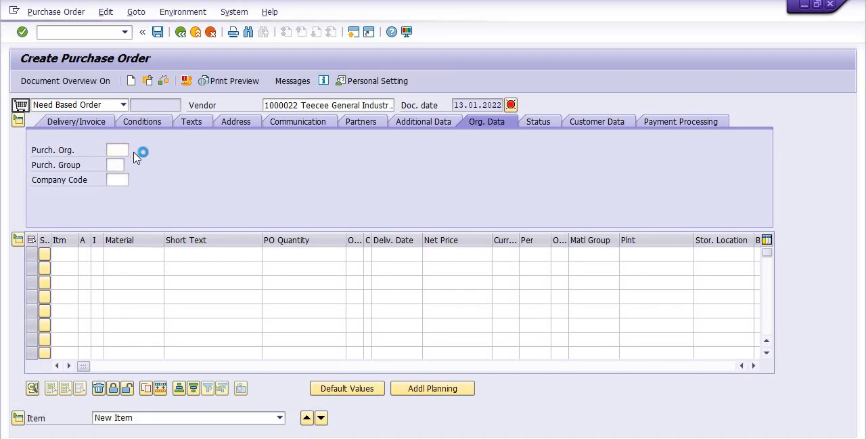
click(134, 151)
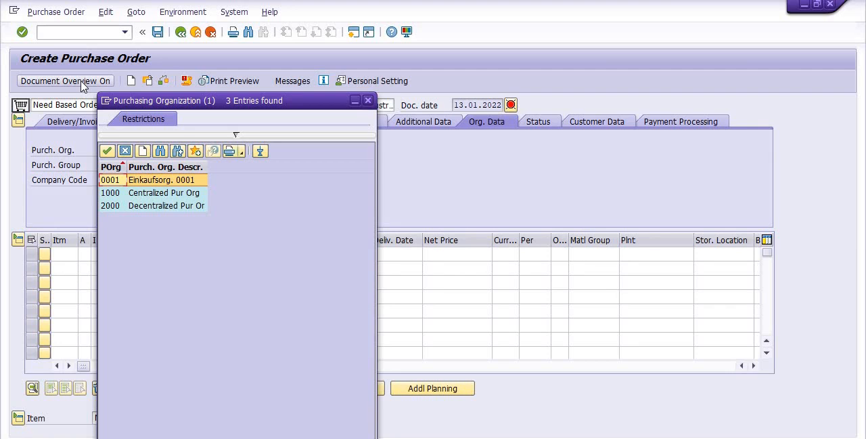
double_click(160, 207)
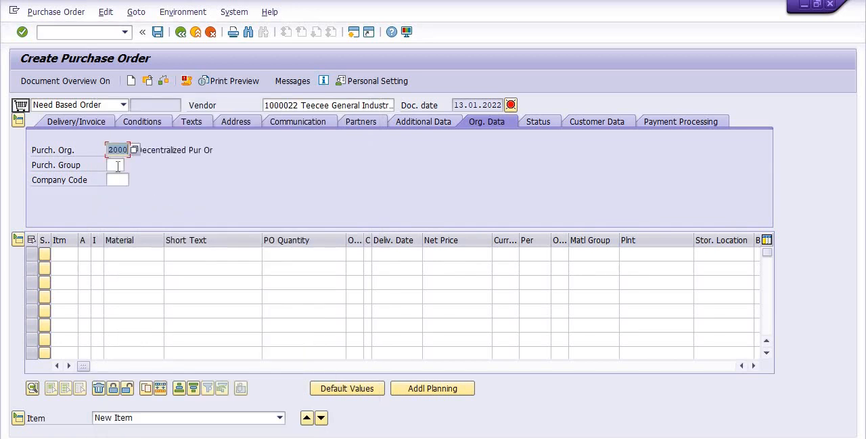
click(118, 164)
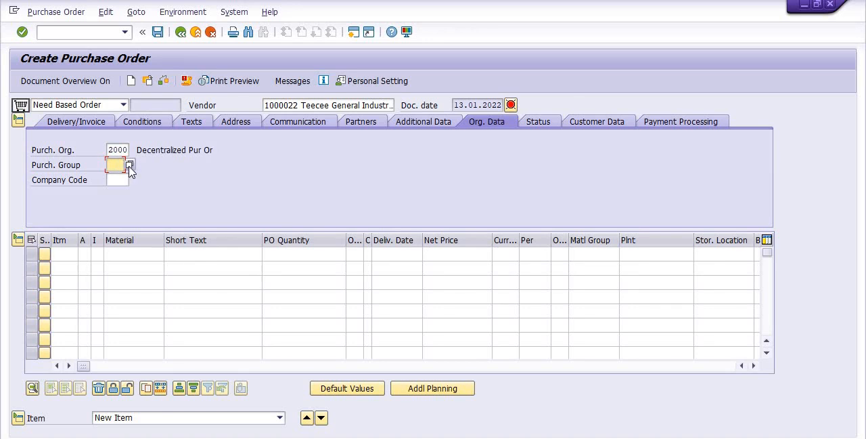
click(130, 165)
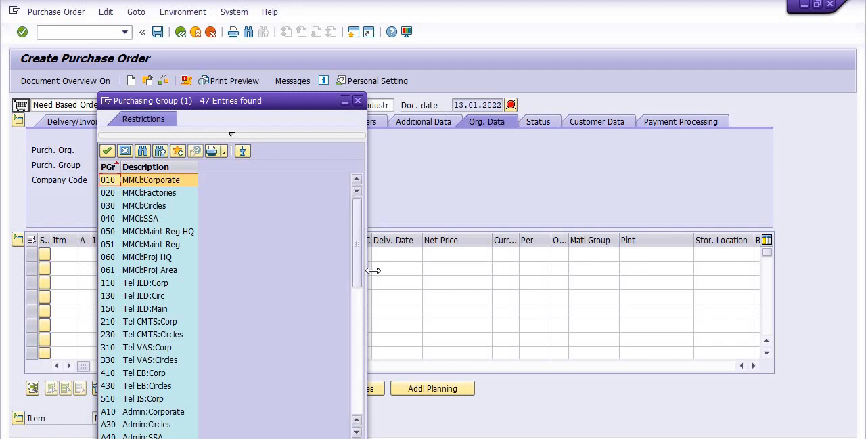
drag(356, 290, 369, 411)
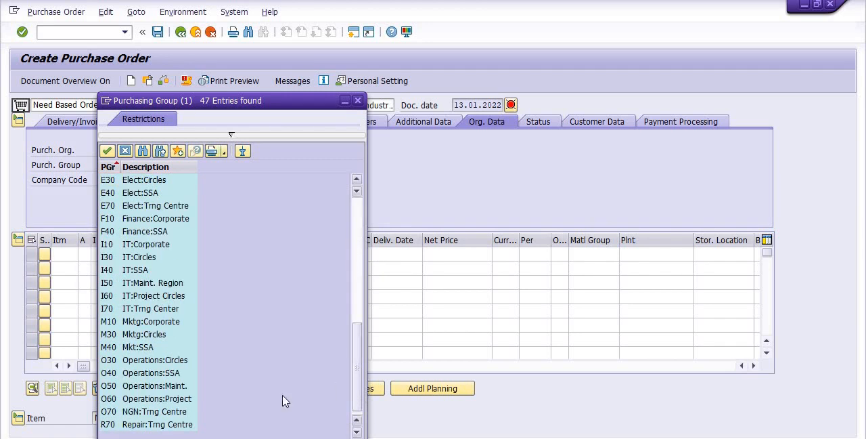
double_click(172, 372)
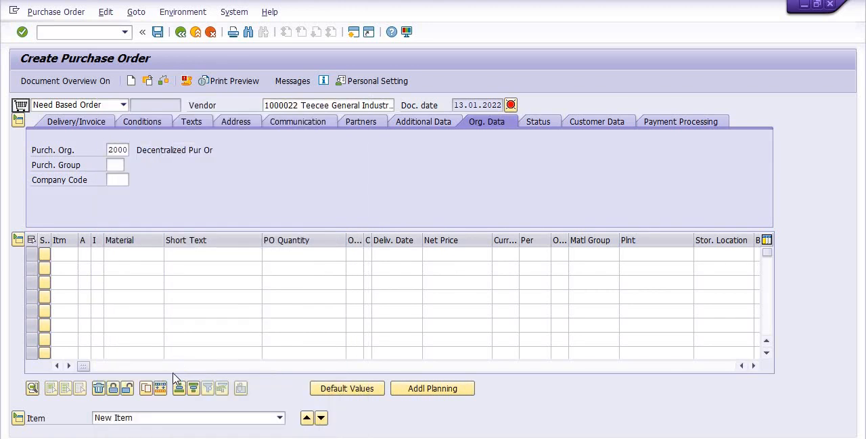
Enter company code 1100 in the organizational data.
click(117, 180)
text(110)
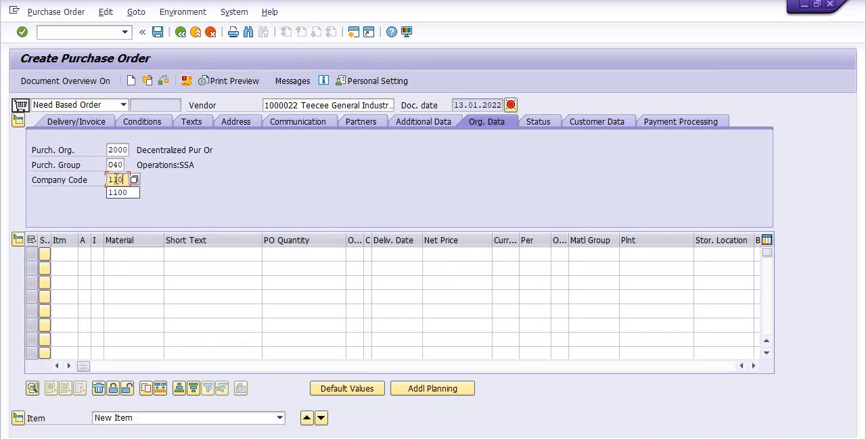
text(0)
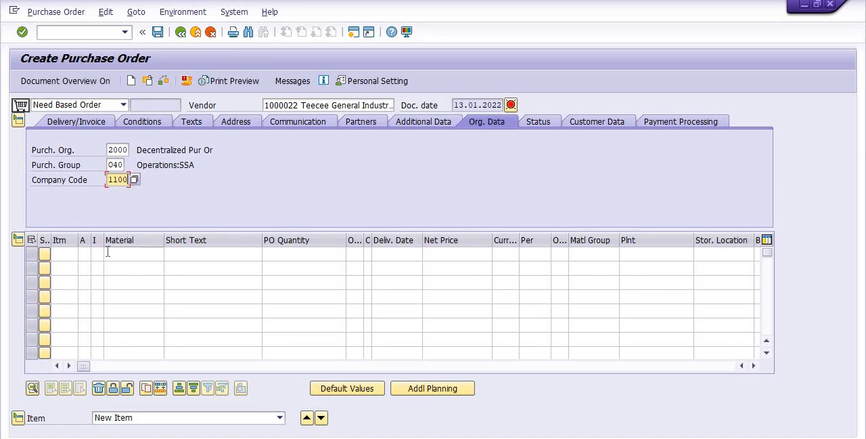
Set the first item line's account assignment category to K (Cost center) and its item category to D (Service).
click(83, 254)
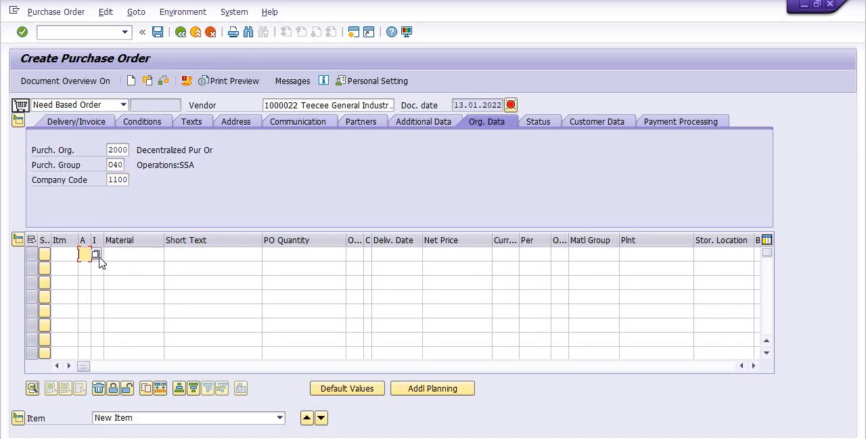
click(96, 255)
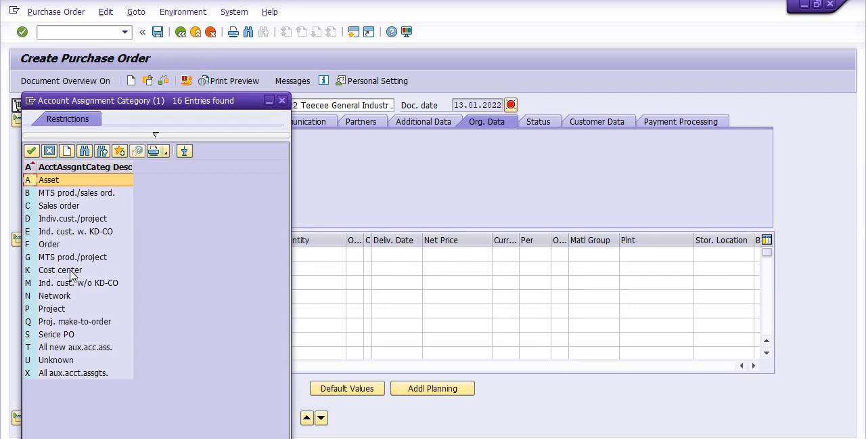
double_click(70, 271)
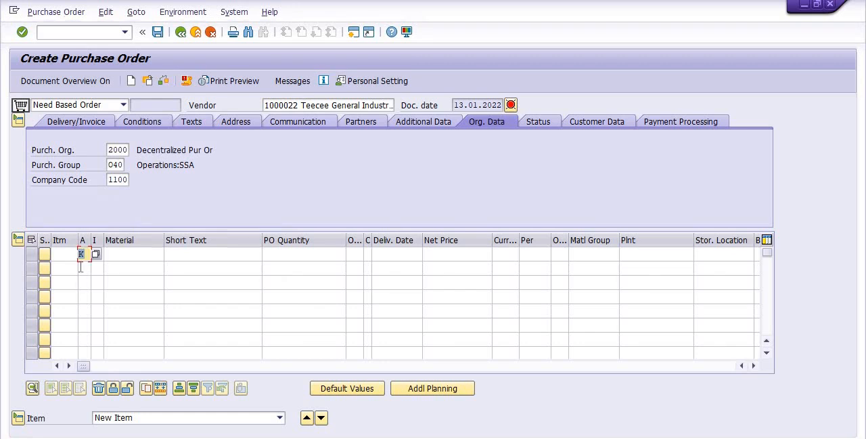
click(94, 255)
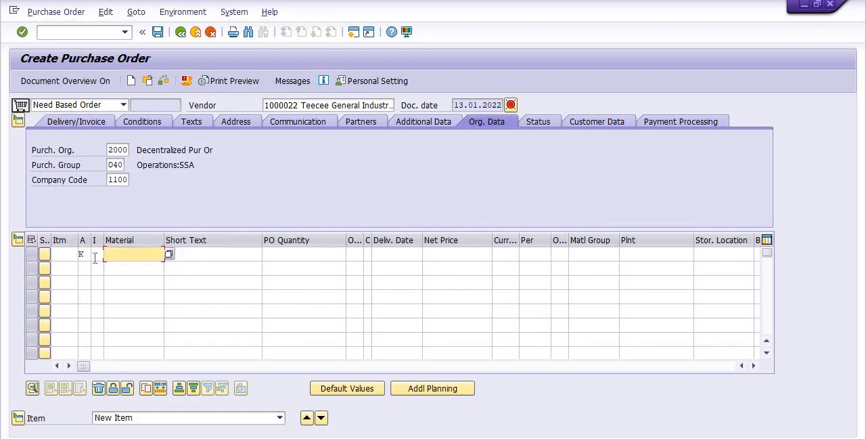
click(108, 254)
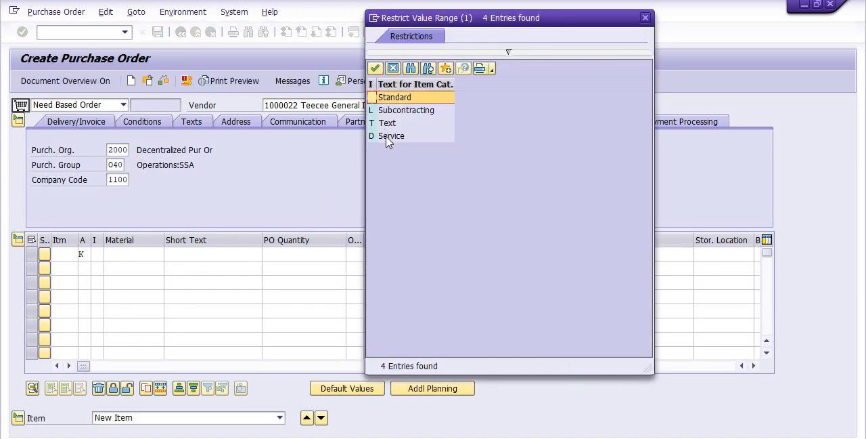
double_click(390, 137)
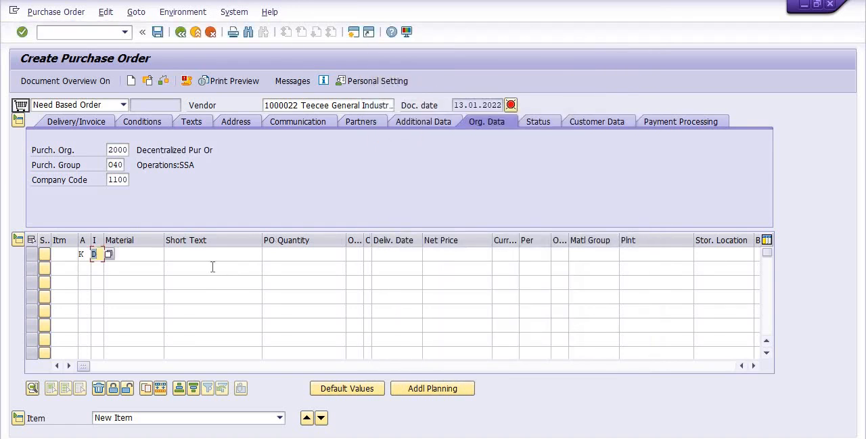
Enter TEST GI SERVICES OPN as the short text of the first item line.
click(203, 254)
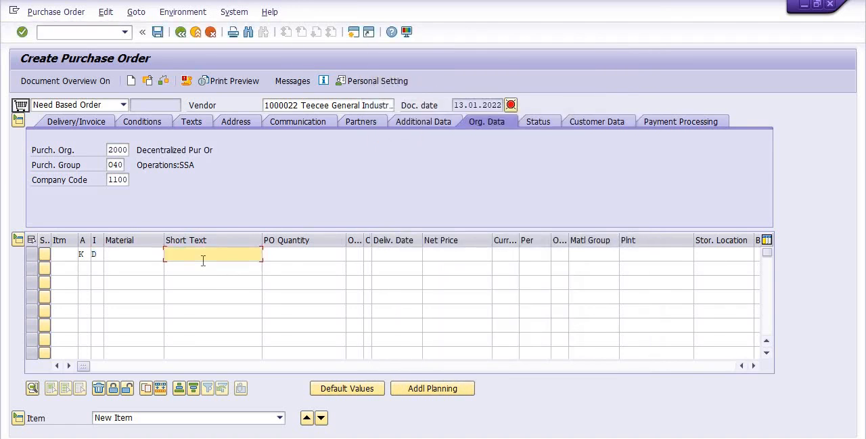
text(TEST GI SERVICES OPN)
Set the first item line's PO quantity to 1 and its order unit to AU.
click(294, 257)
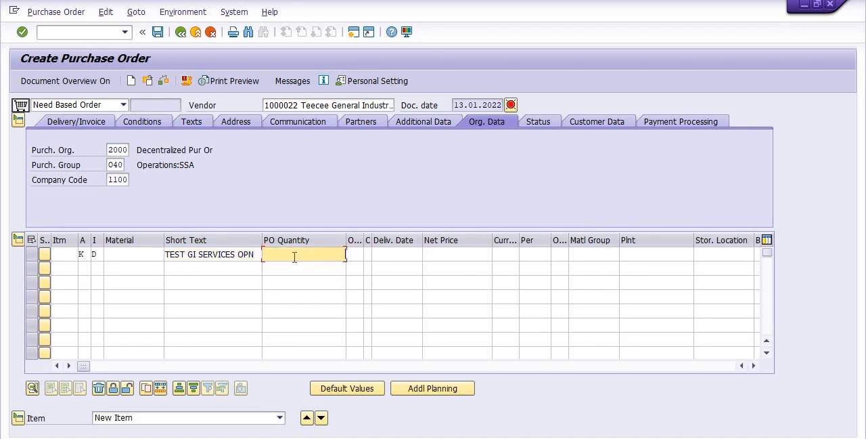
text(1)
click(354, 255)
click(354, 256)
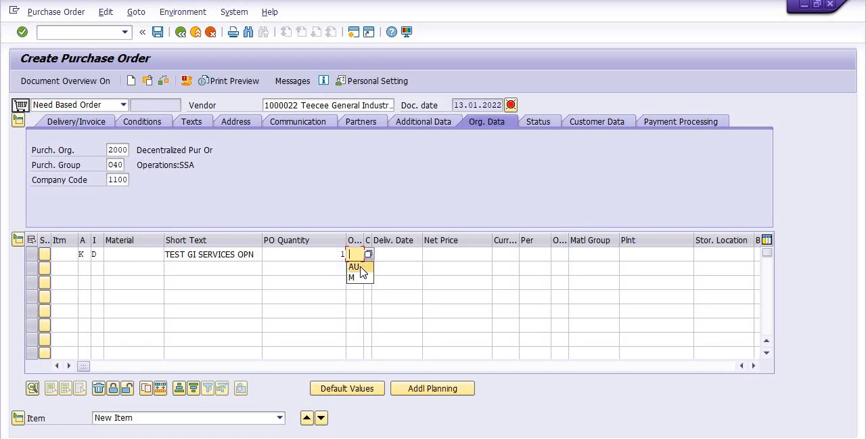
click(361, 267)
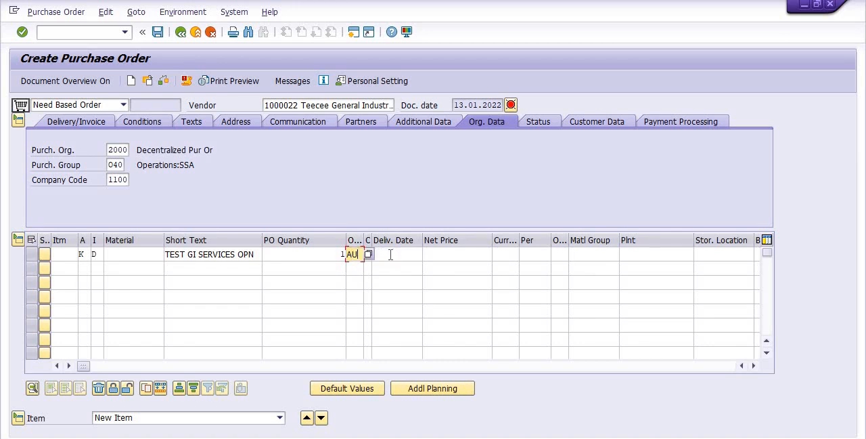
Widen the delivery date category column of the item overview and set the first item line's category to D.
click(374, 254)
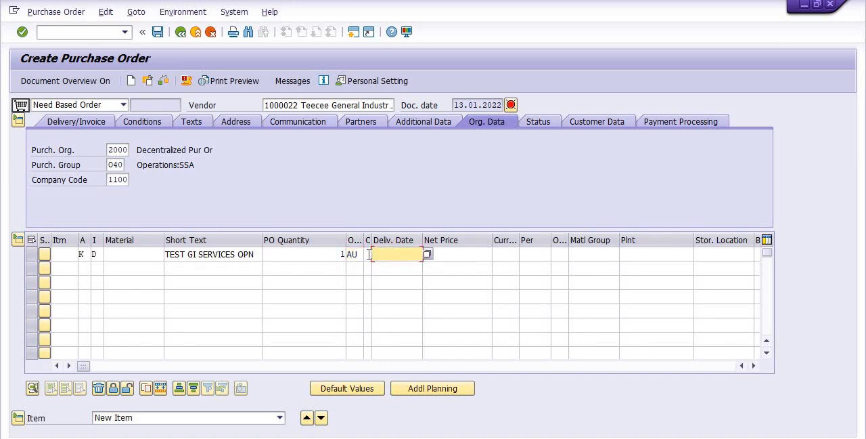
click(368, 254)
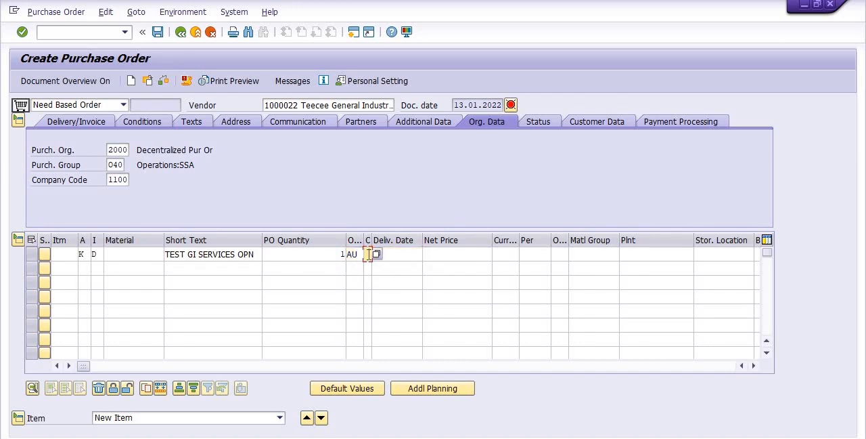
click(403, 254)
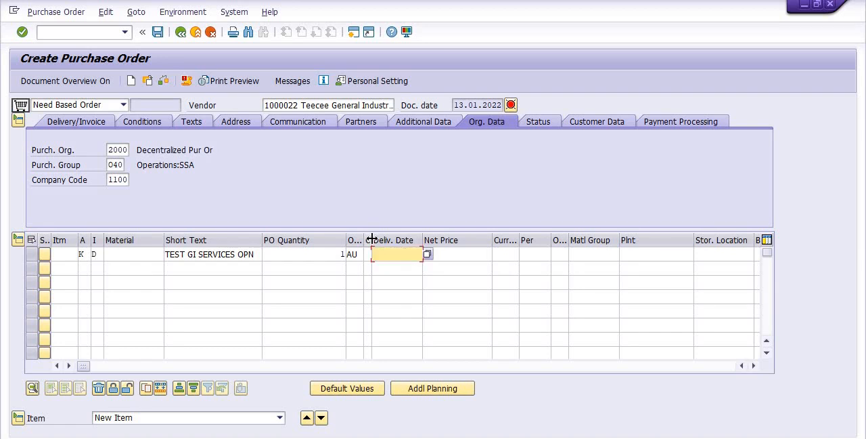
drag(372, 239, 386, 240)
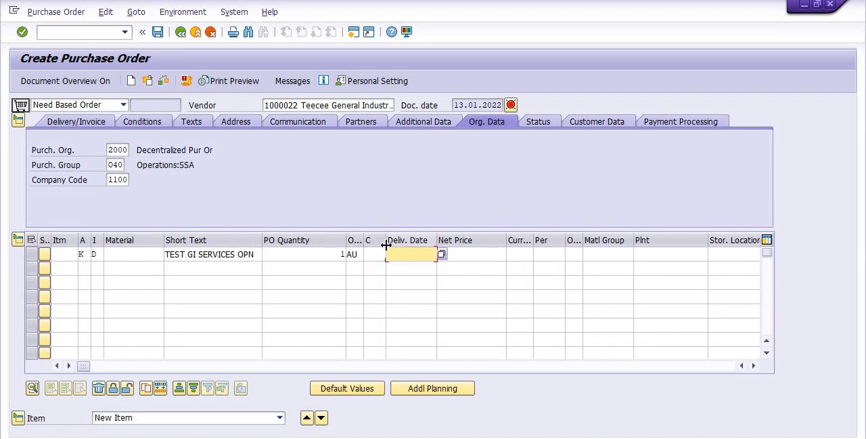
click(376, 243)
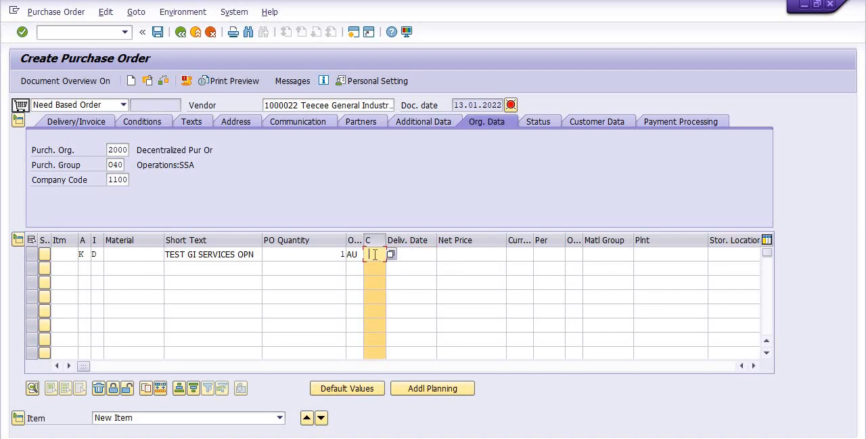
click(374, 255)
click(374, 267)
Enter 13.01.2022 as the first item line's delivery date.
click(411, 257)
text(1)
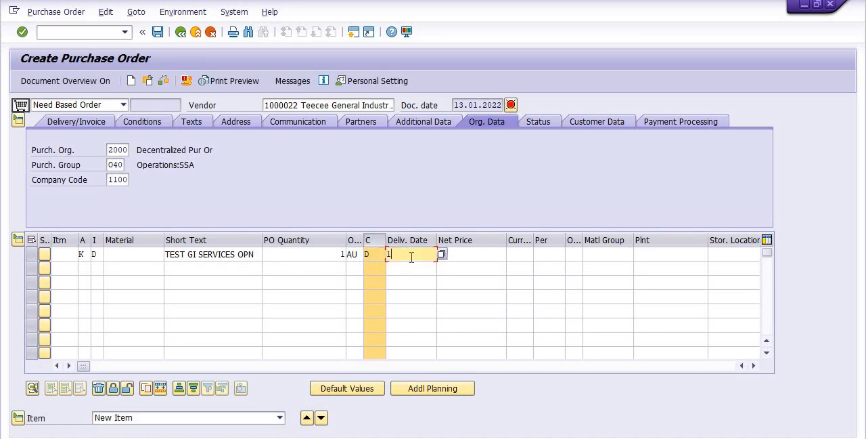
text(3.01.2022)
Set the first item line's net price to 100 with currency INR.
click(454, 254)
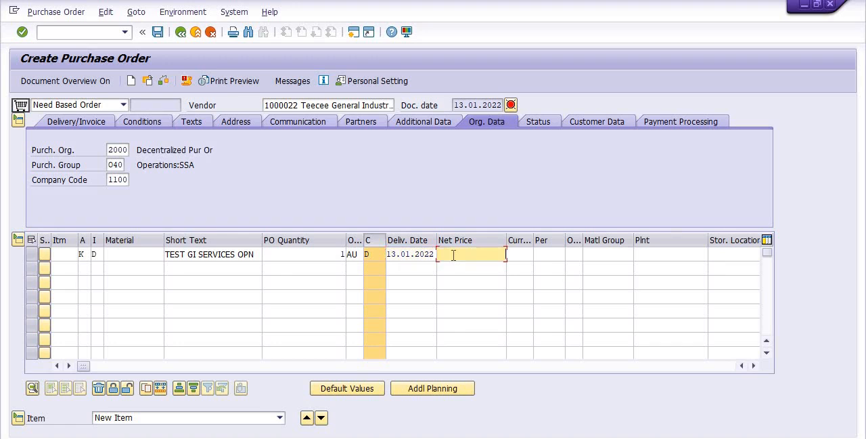
text(1000)
key(BackSpace)
click(525, 253)
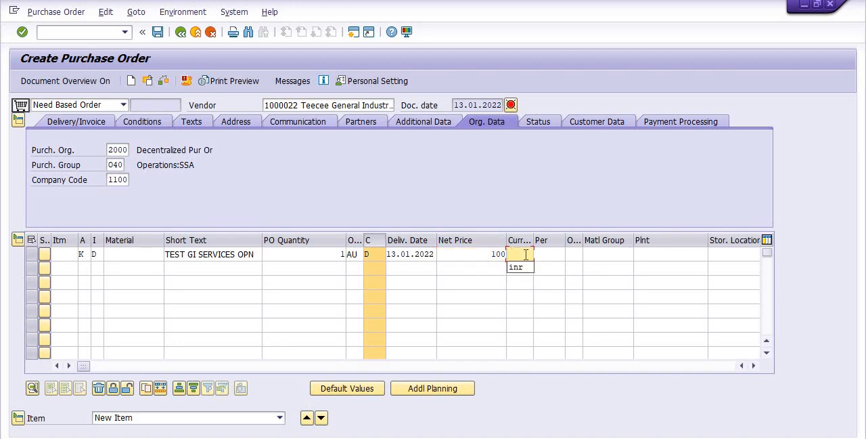
click(526, 268)
Set the first item line's price unit to 1 and its order price unit to AU.
click(547, 254)
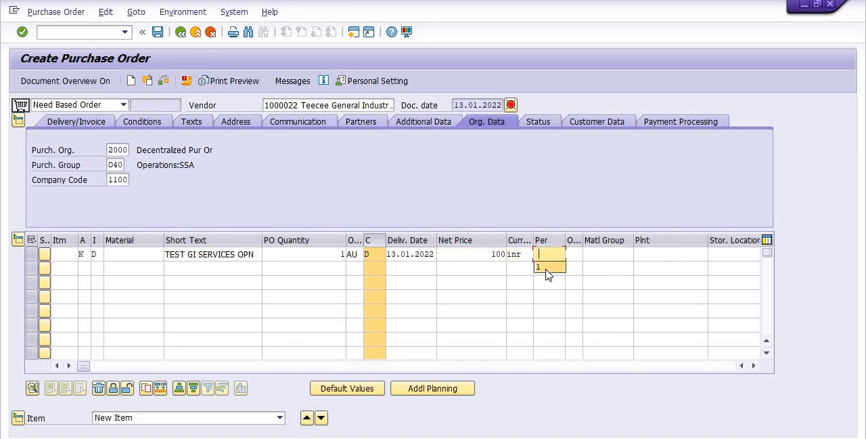
click(548, 269)
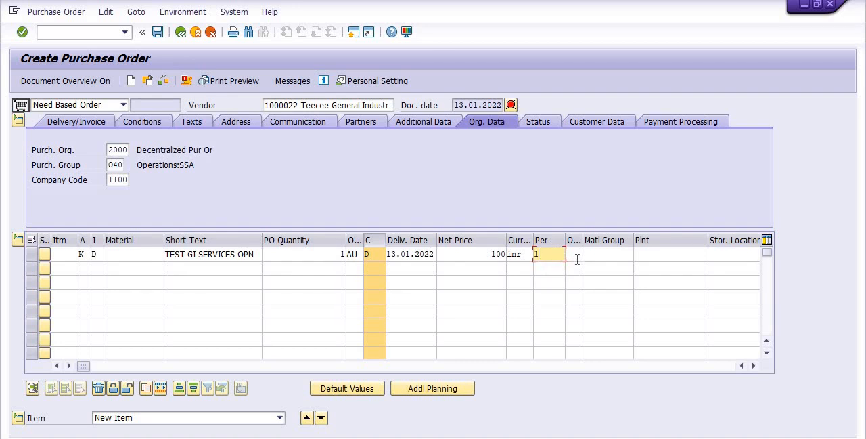
click(575, 254)
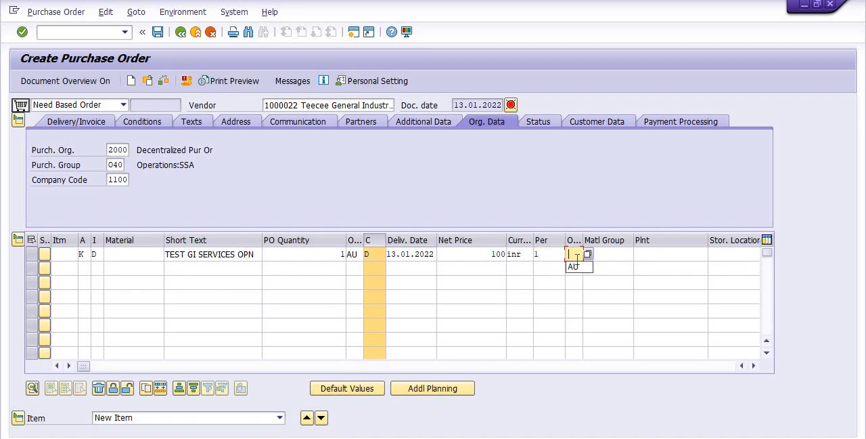
click(576, 268)
Choose material group 1000000 (GST SERVICES) for the first item line from the list of possible entries.
click(611, 251)
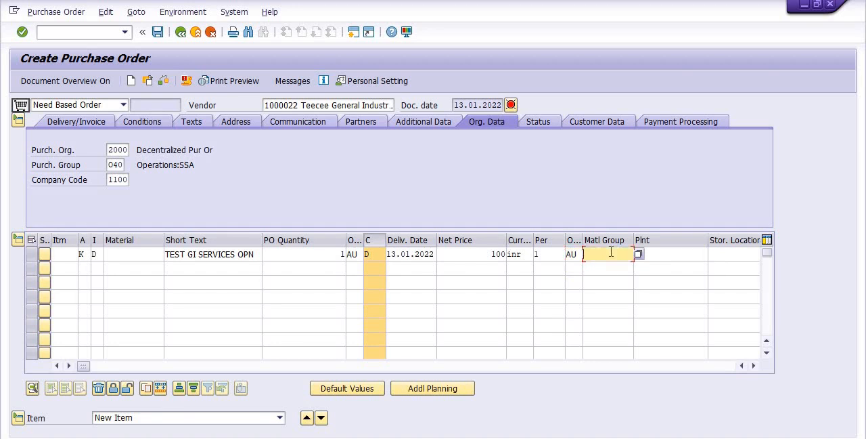
click(638, 254)
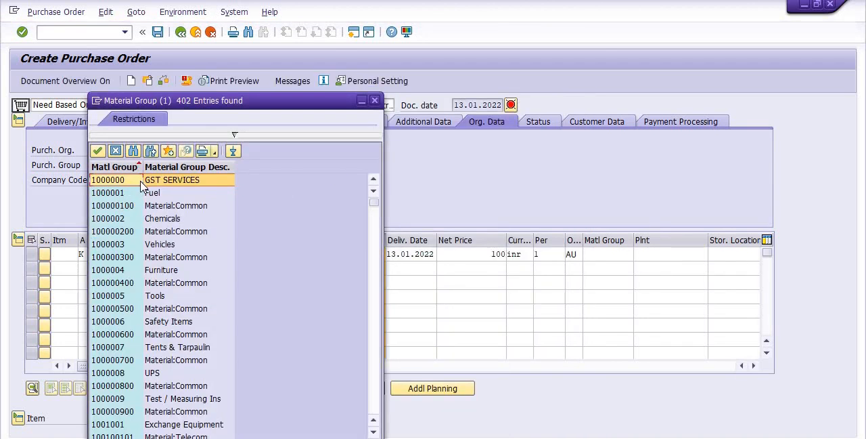
double_click(141, 181)
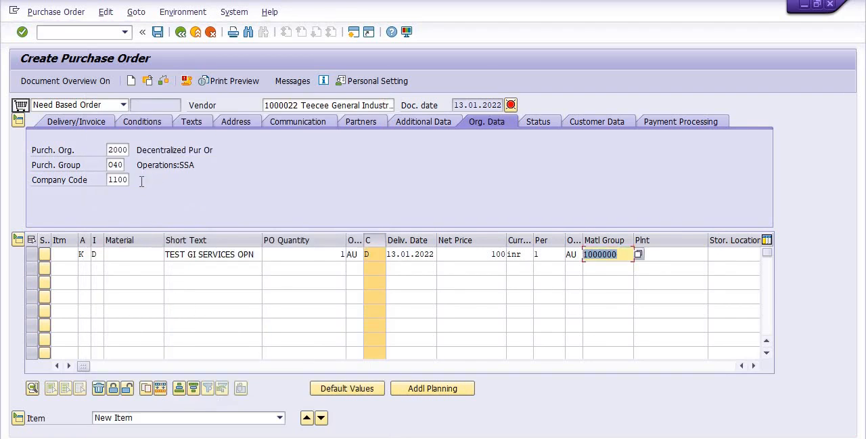
Enter plant 3002 and storage location 1000 for the first item line.
click(654, 253)
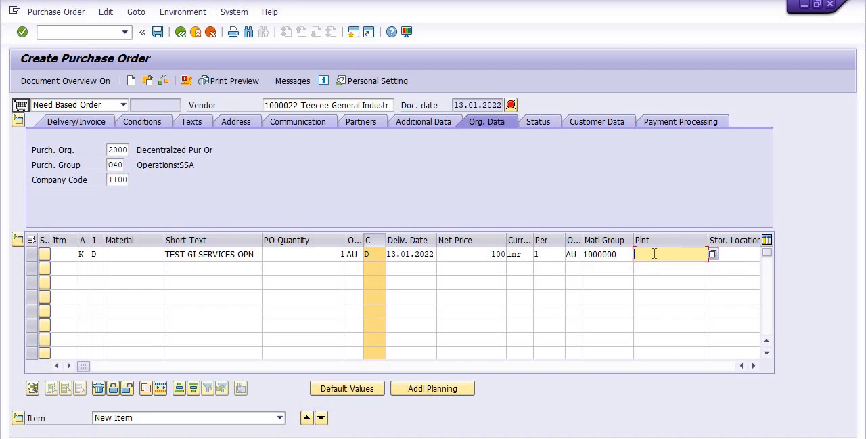
text(3002)
click(740, 255)
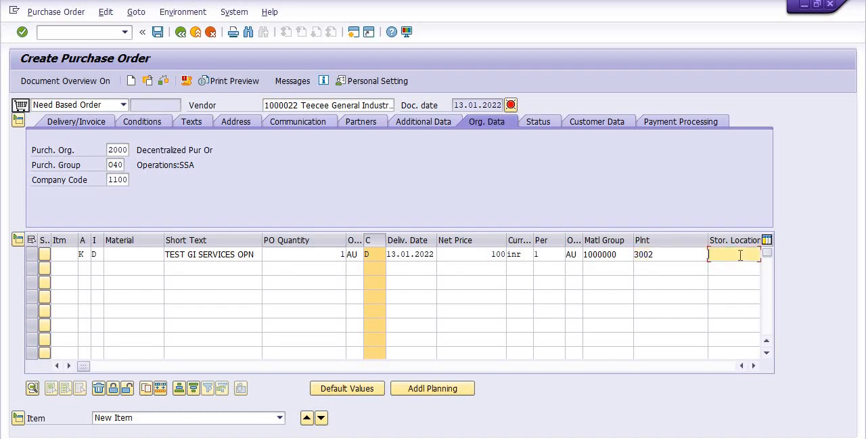
text(1000)
Expand the item details and copy service number 71000126 from the Notepad notes into service line 10.
click(18, 418)
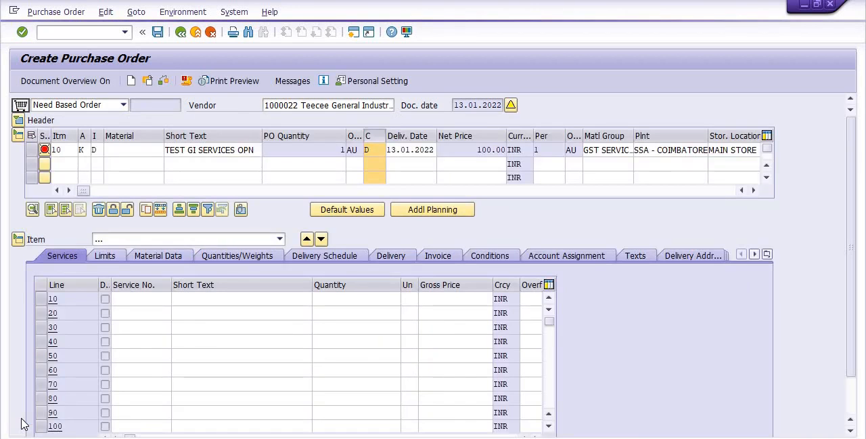
click(130, 297)
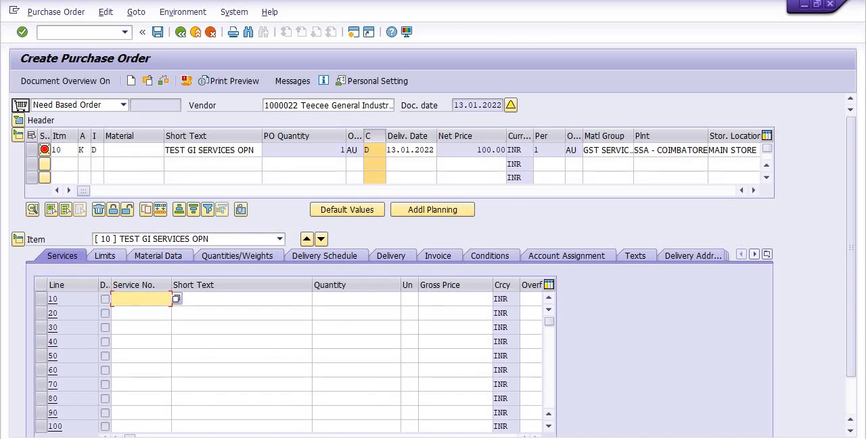
key(alt+Tab)
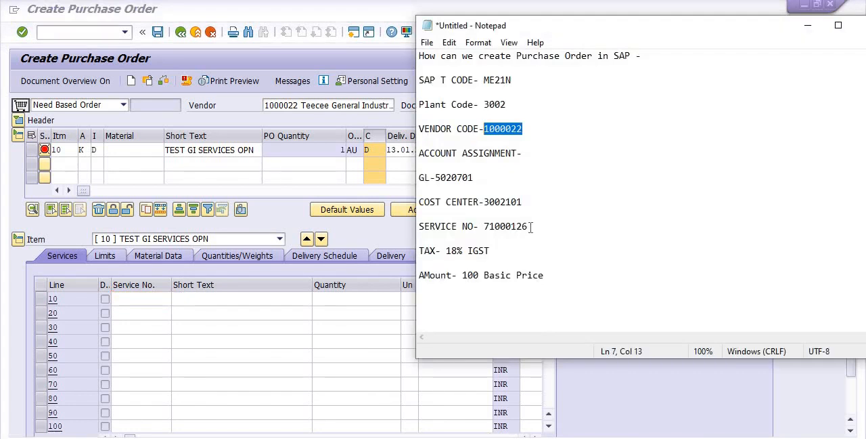
drag(532, 226, 484, 226)
key(ctrl+c)
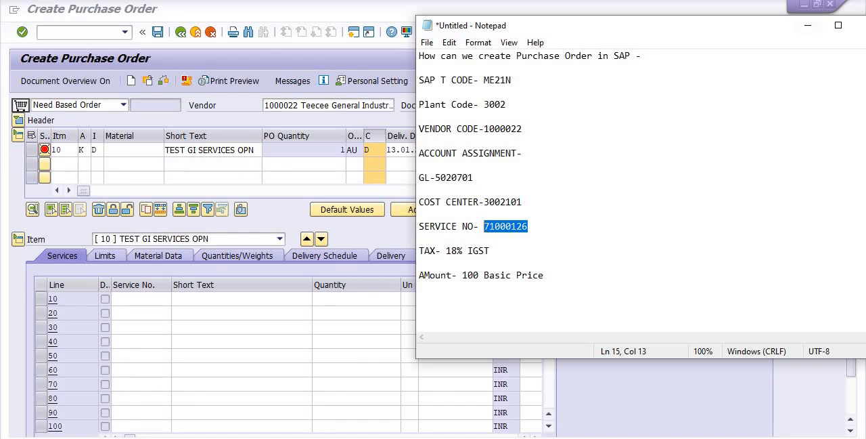
click(808, 26)
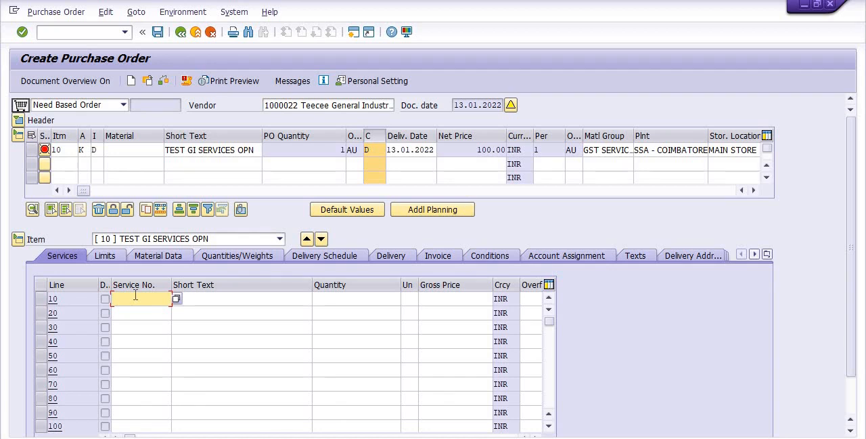
key(ctrl+v)
Enter TEST TRG SERVICES FROM VENDOR as the short text of service line 10.
click(189, 299)
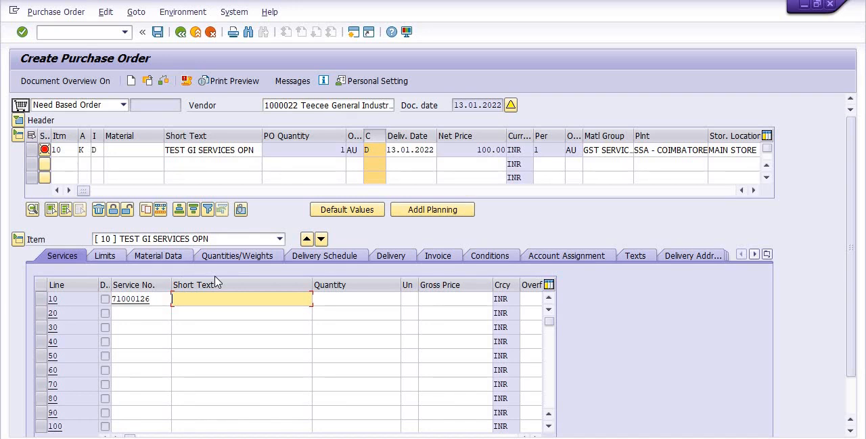
text(TES)
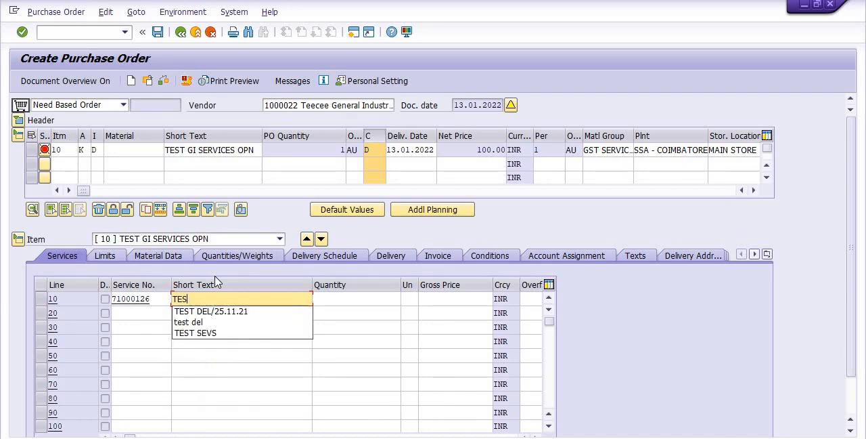
text(T TRG )
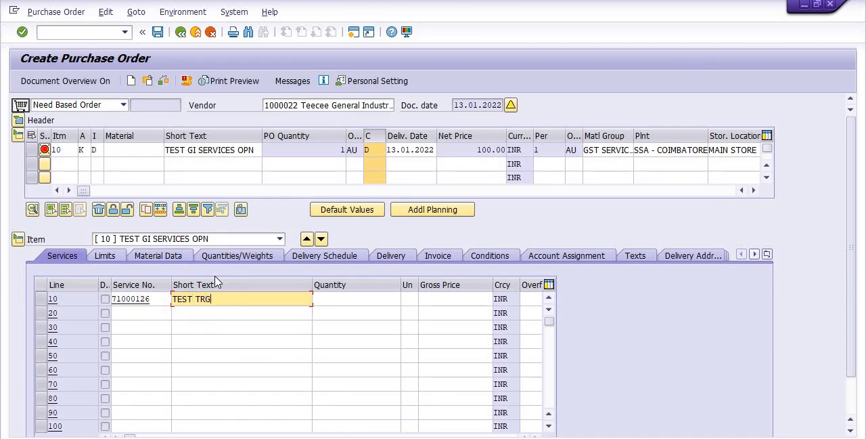
text(SERVICES FROM VENDOE)
key(BackSpace)
text(R)
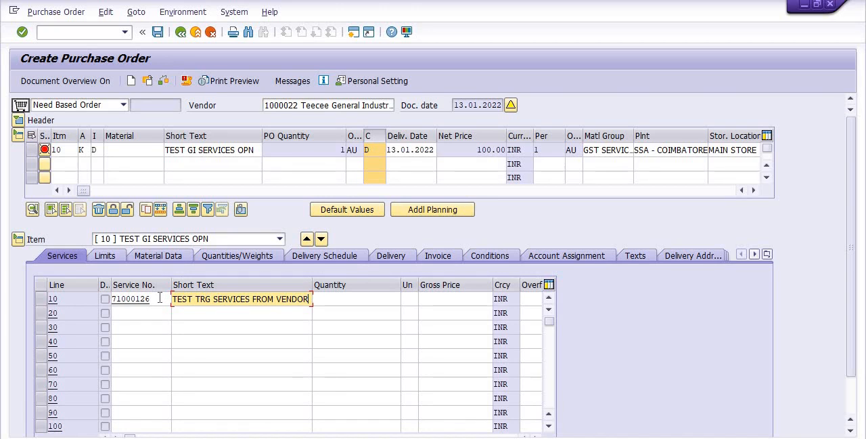
Set service line 10 to quantity 1, unit ea and gross price 100, and confirm the line.
click(335, 299)
text(1)
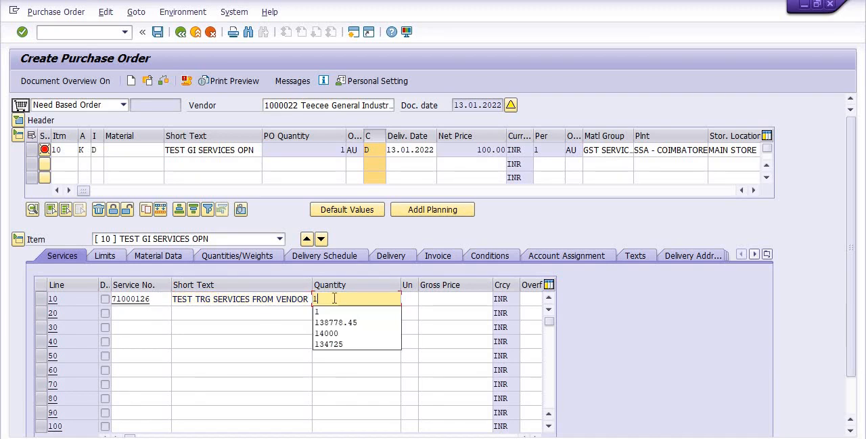
click(411, 300)
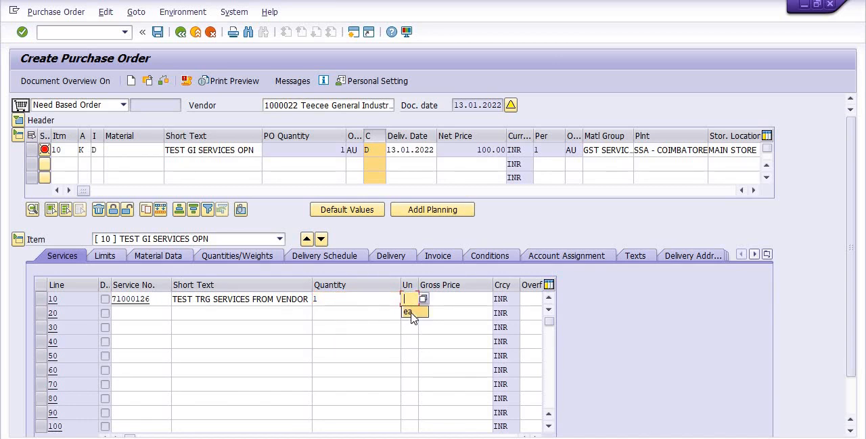
click(412, 312)
click(451, 298)
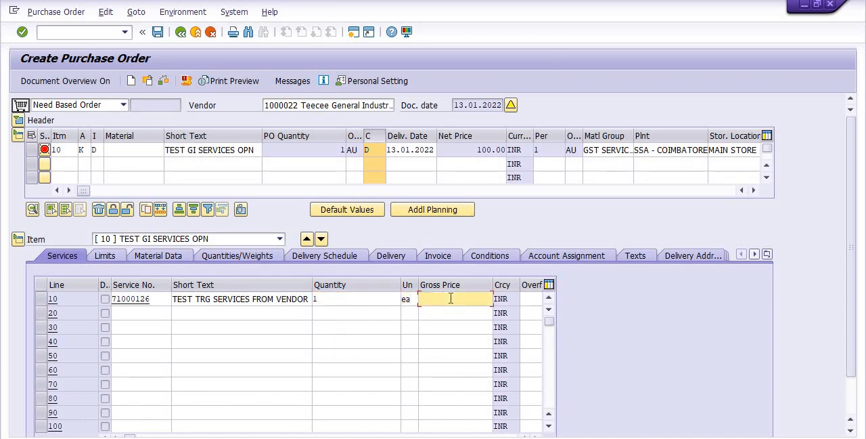
text(100)
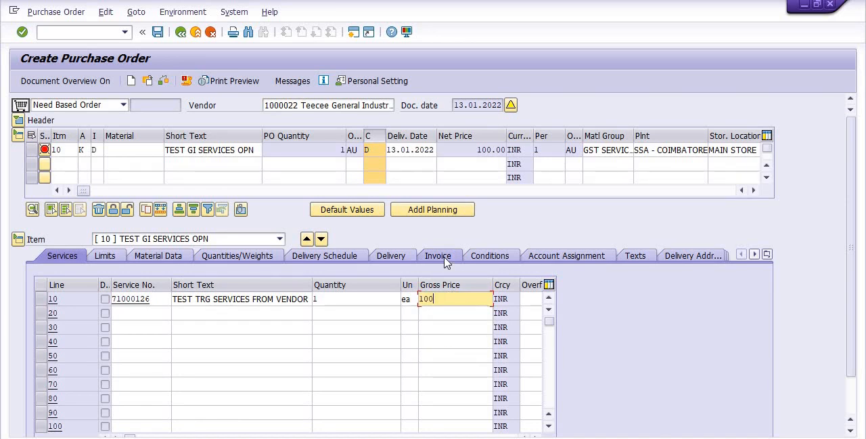
key(Return)
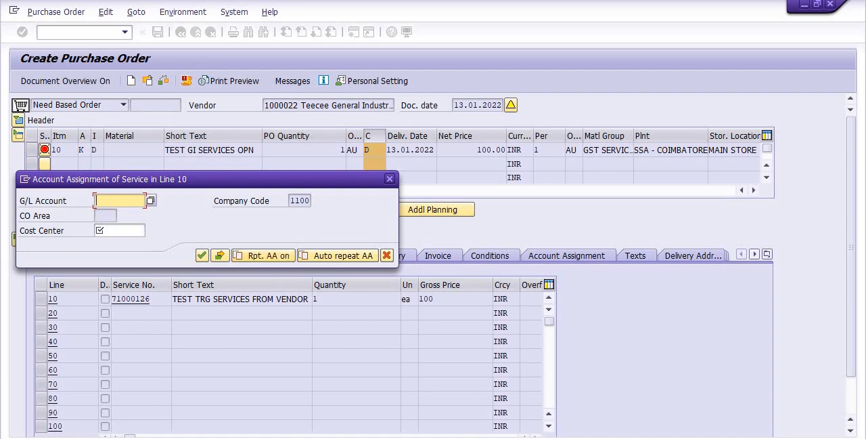
Look up the G/L account in the Notepad notes and enter 5020701 in the account assignment of service line 10.
key(alt+Tab)
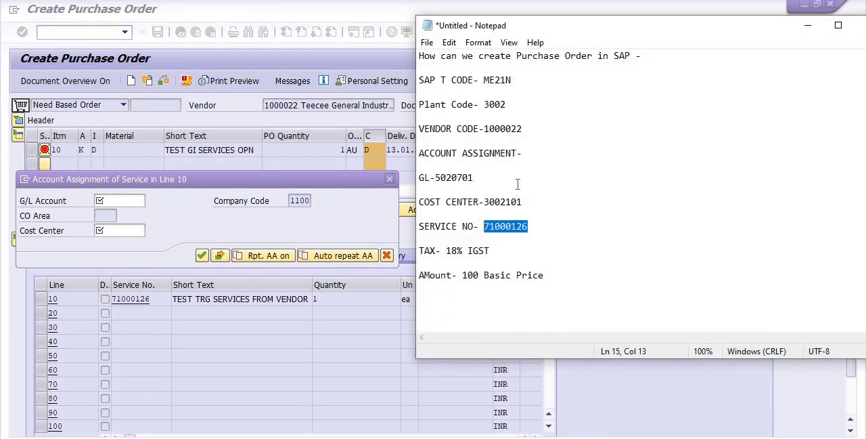
click(518, 184)
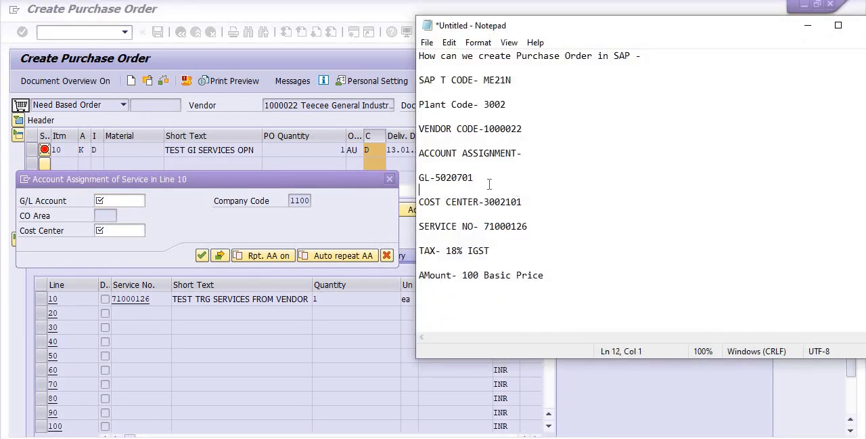
click(104, 203)
click(104, 203)
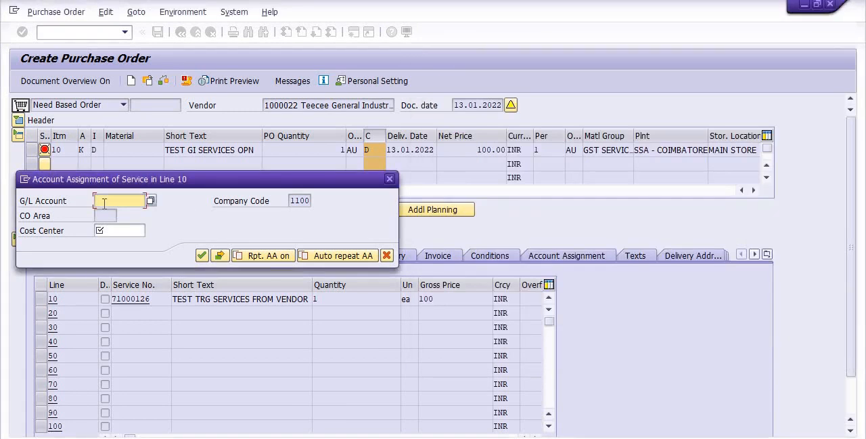
text(50)
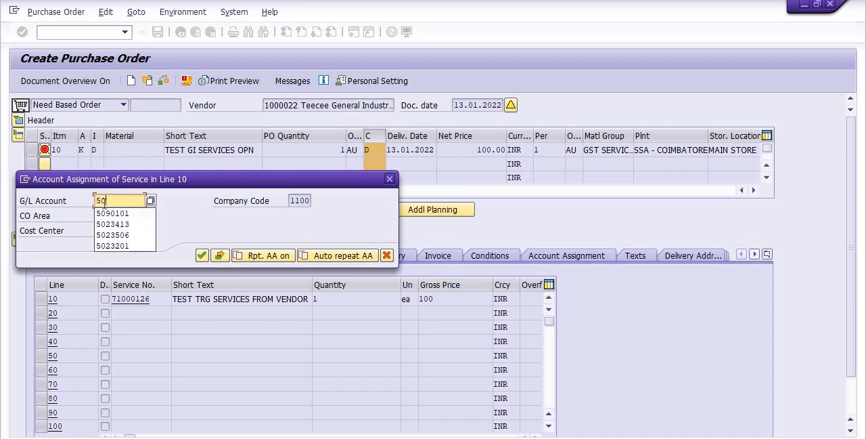
text(20701)
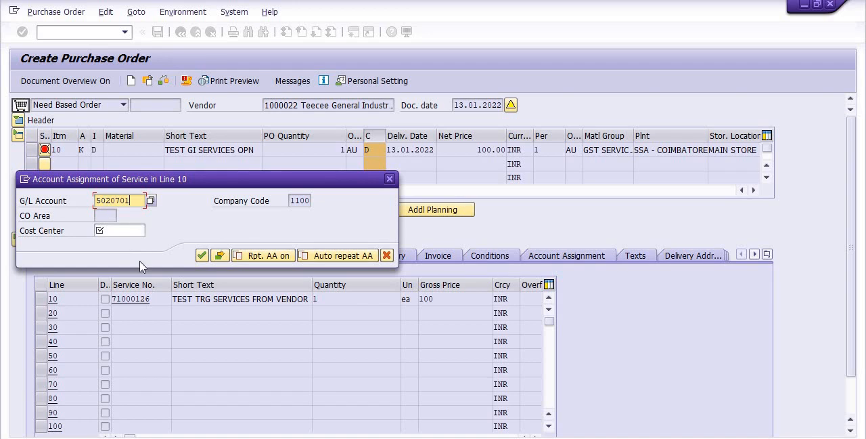
Enter cost center 3002101 for service line 10 and confirm its account assignment.
click(118, 232)
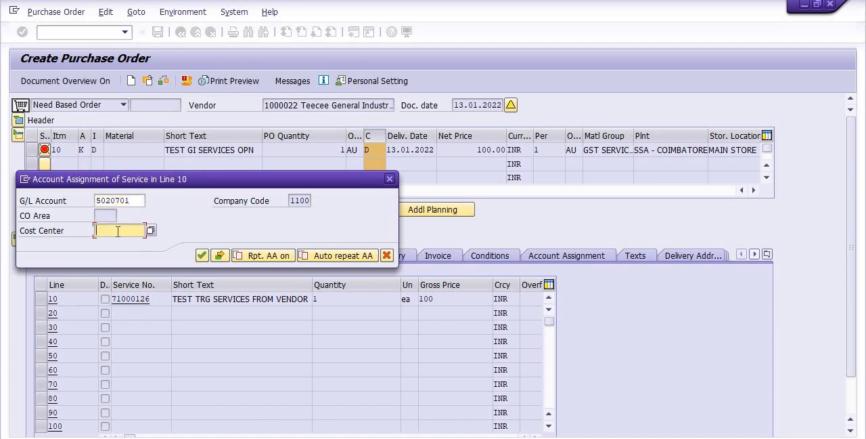
text(3002101)
click(203, 256)
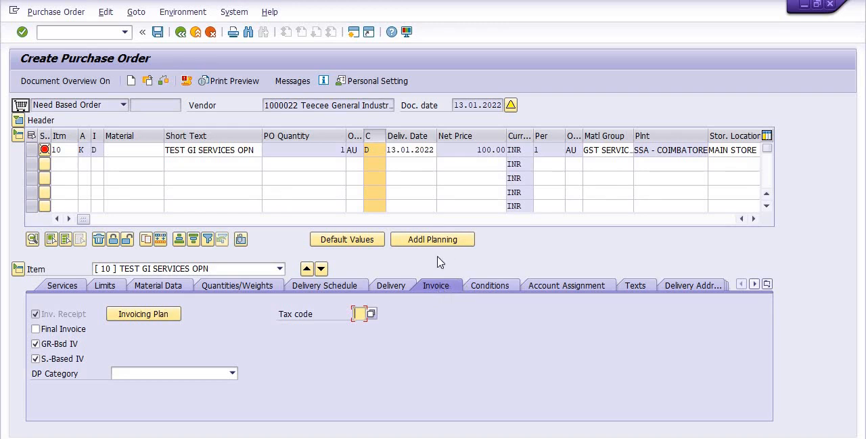
Choose tax code IK, INPUT-ACROSS INDIA (IGST 18.0%), from the value list for item 10's invoice data.
click(372, 314)
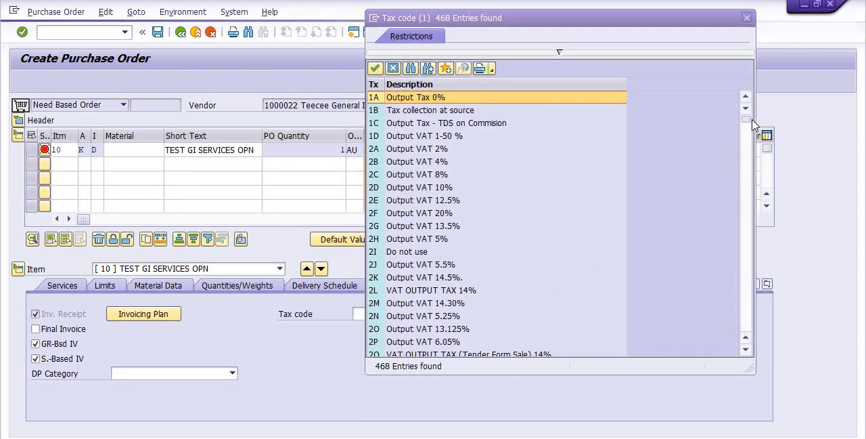
drag(747, 124, 750, 231)
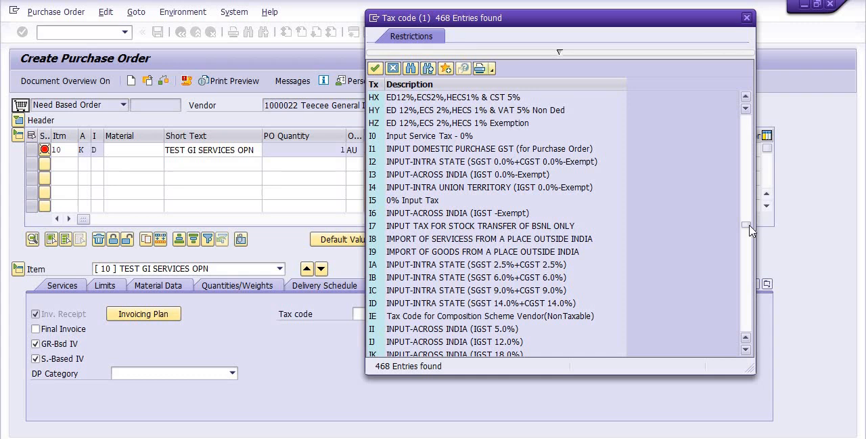
drag(750, 231, 747, 242)
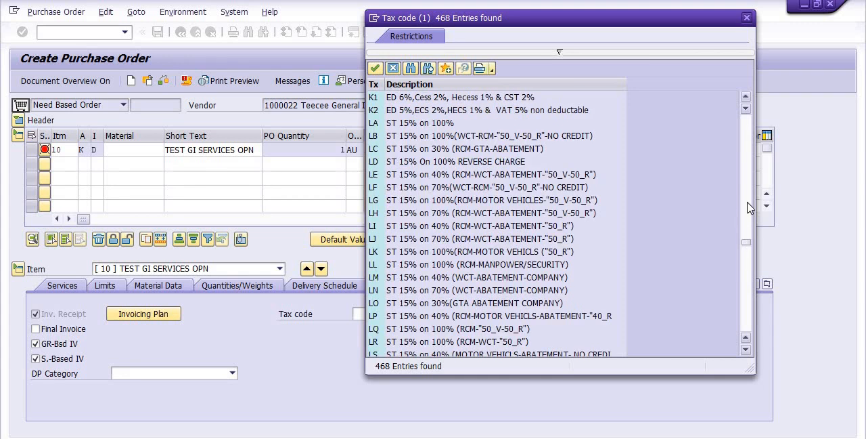
click(747, 98)
click(747, 98)
click(748, 100)
click(748, 100)
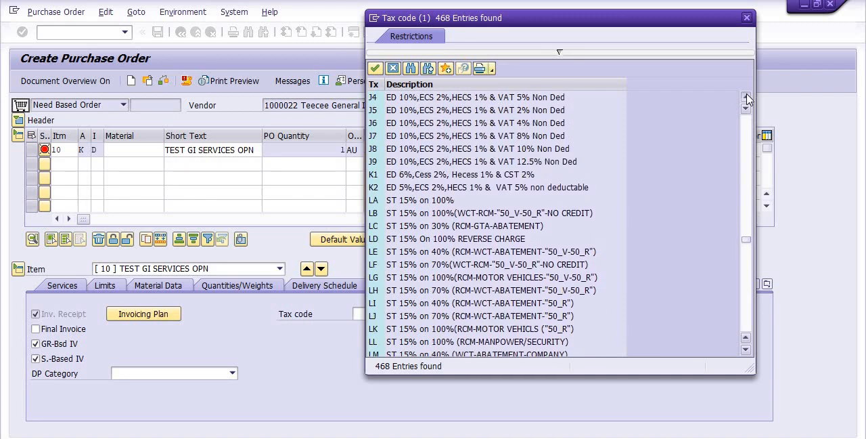
click(748, 99)
click(748, 99)
click(748, 99)
click(748, 99)
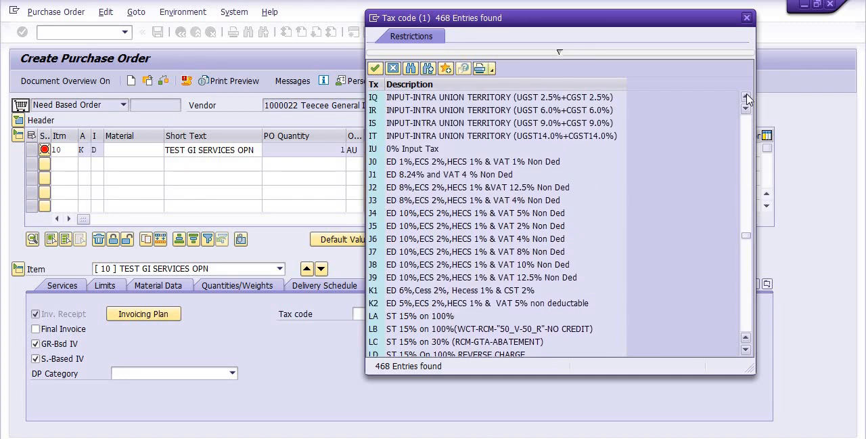
click(748, 100)
click(748, 100)
click(748, 100)
click(747, 100)
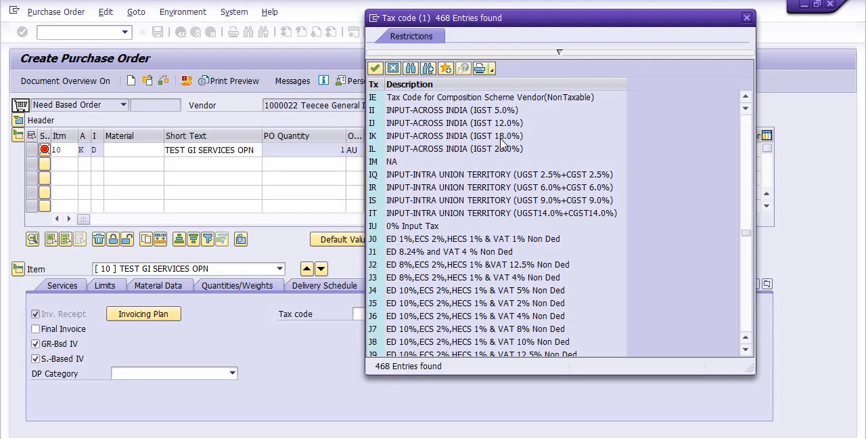
click(746, 96)
click(747, 96)
click(746, 96)
click(747, 96)
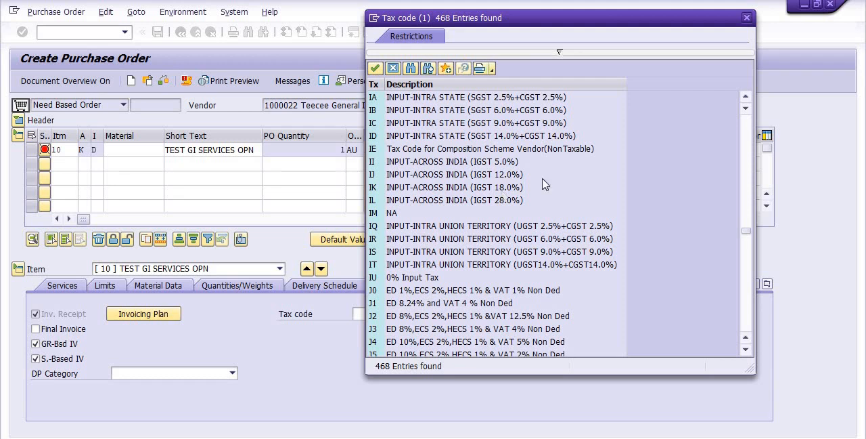
double_click(498, 187)
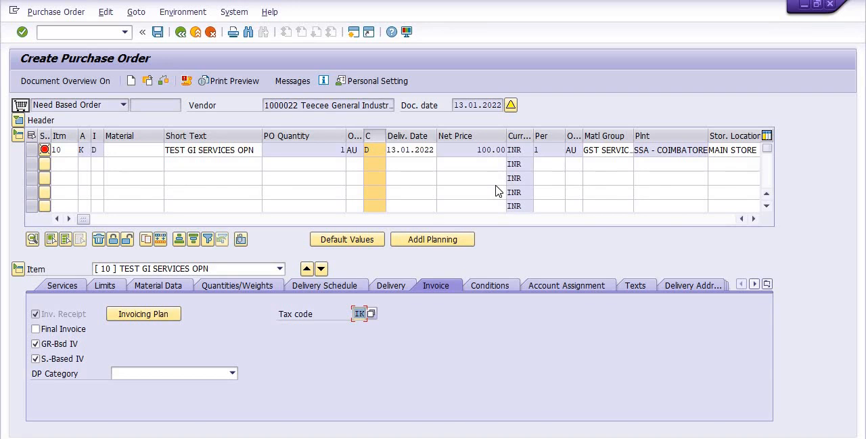
Open the service details of line 10, set its tax code to IK and confirm the details.
click(62, 285)
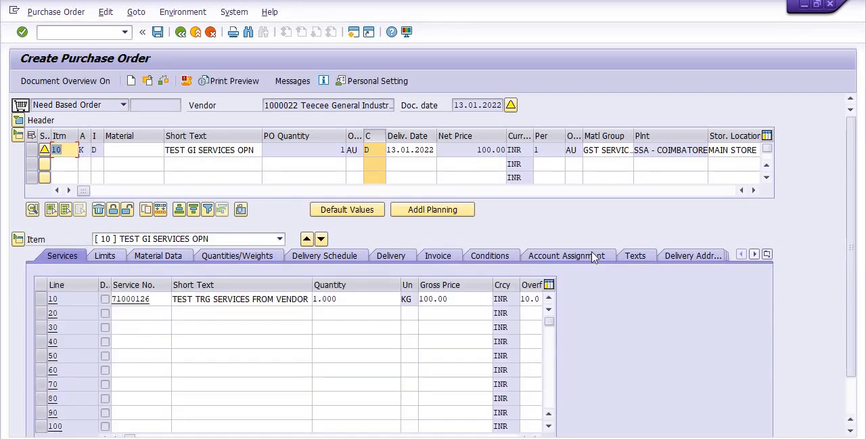
drag(850, 266, 845, 324)
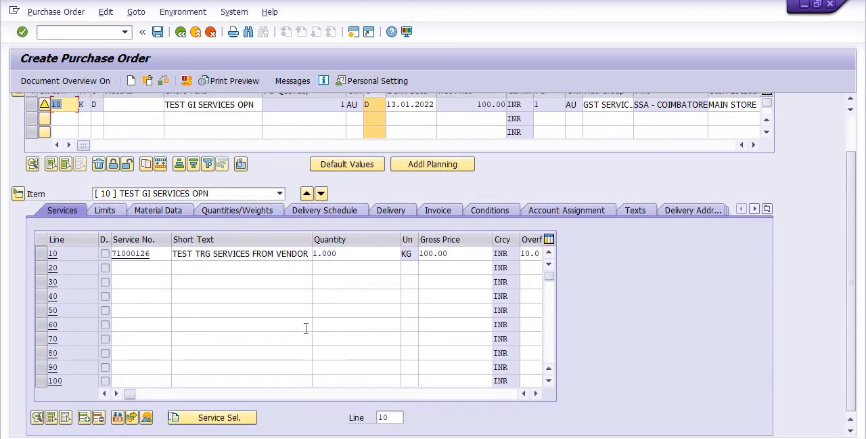
click(41, 253)
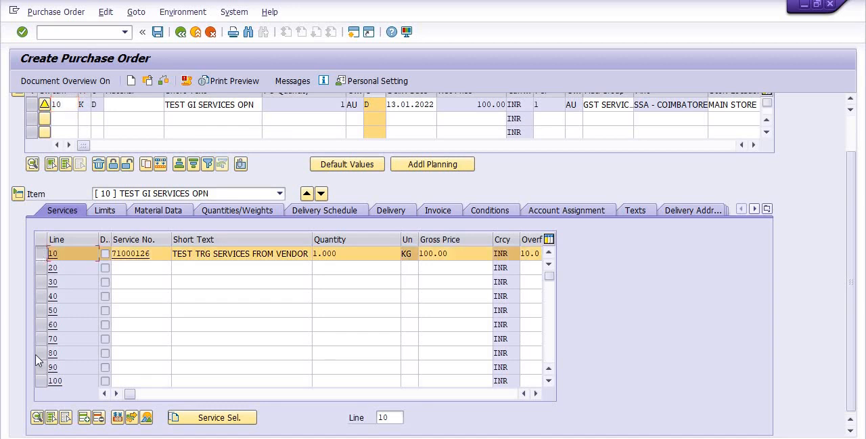
click(38, 418)
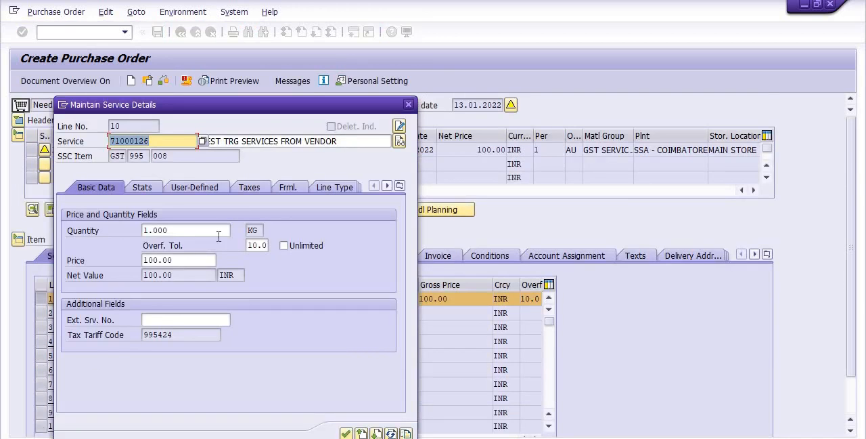
click(250, 189)
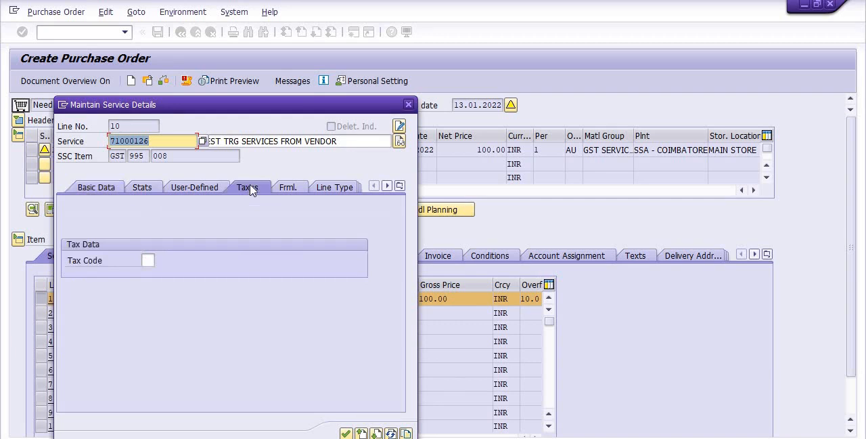
click(149, 260)
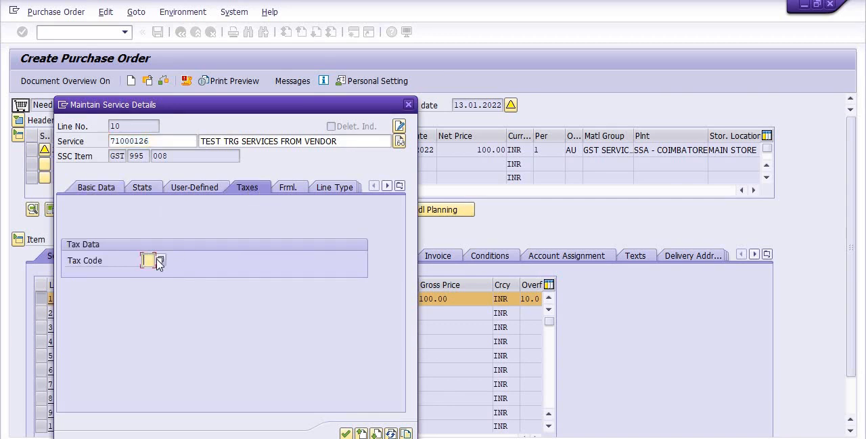
text(I)
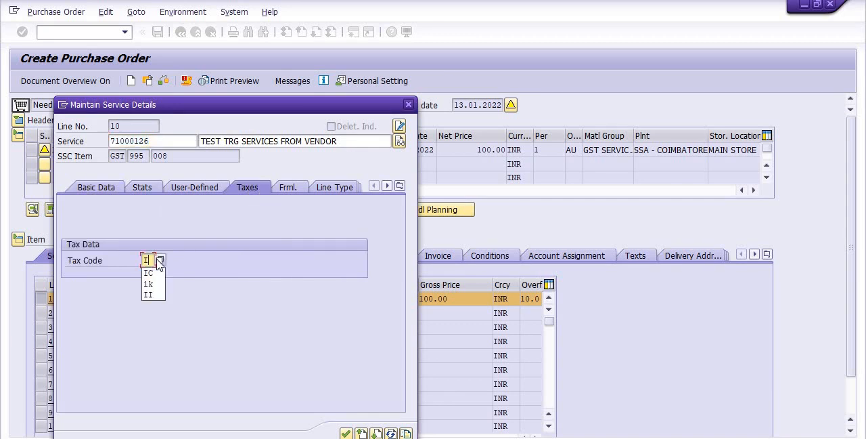
text(K)
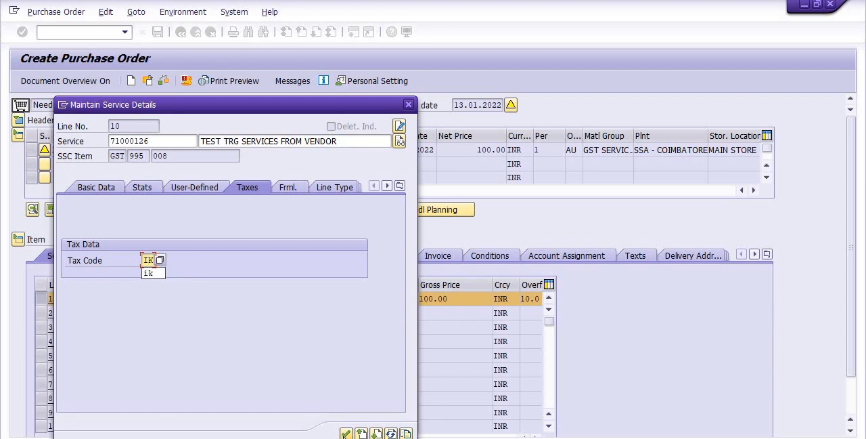
click(346, 433)
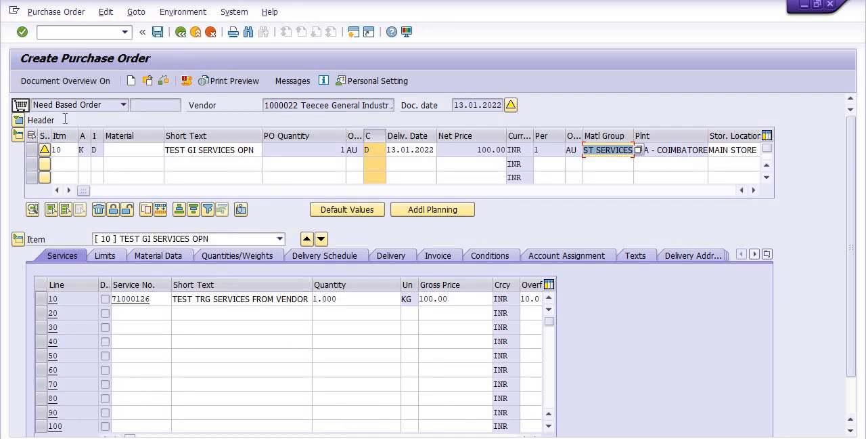
Expand the purchase order header, show its texts and narrow the Header Texts column.
click(18, 121)
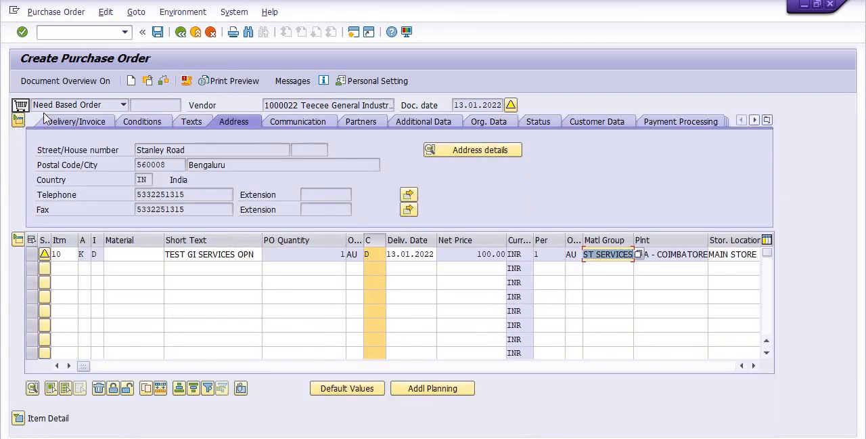
click(194, 122)
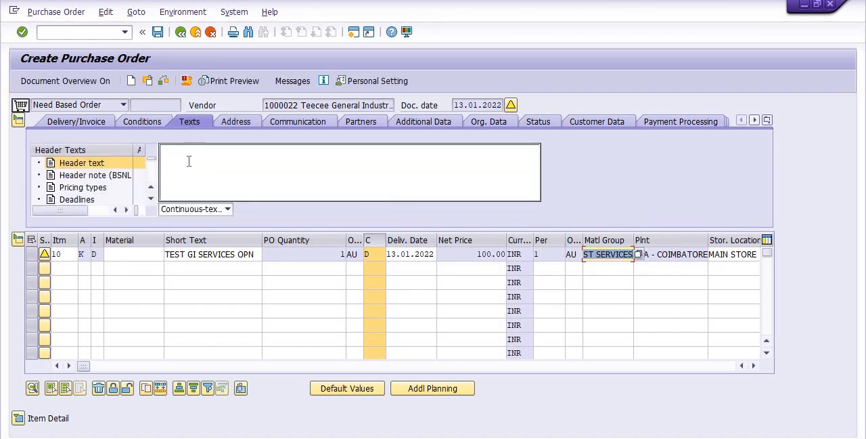
click(189, 161)
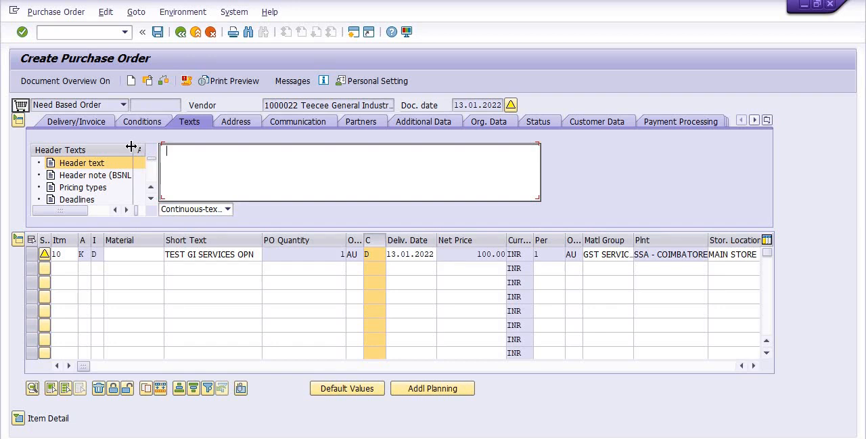
drag(131, 147, 99, 149)
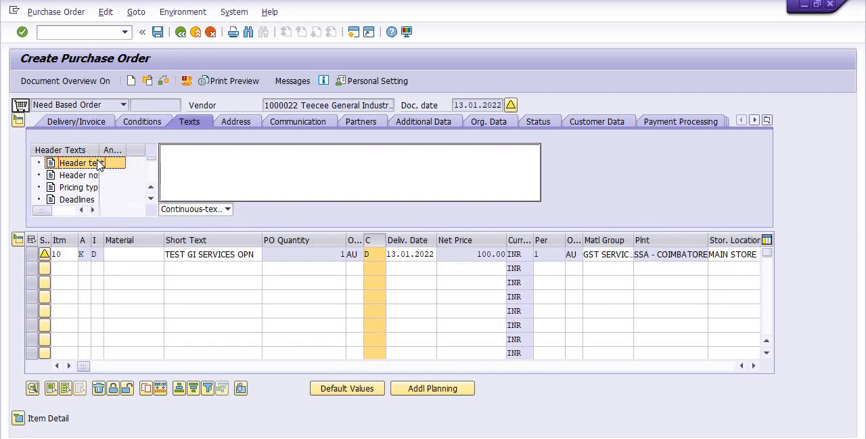
Enter the header text "PO IS ISUED FOR TEST AND TRG PURPO." for the purchase order.
click(196, 163)
text(PO I)
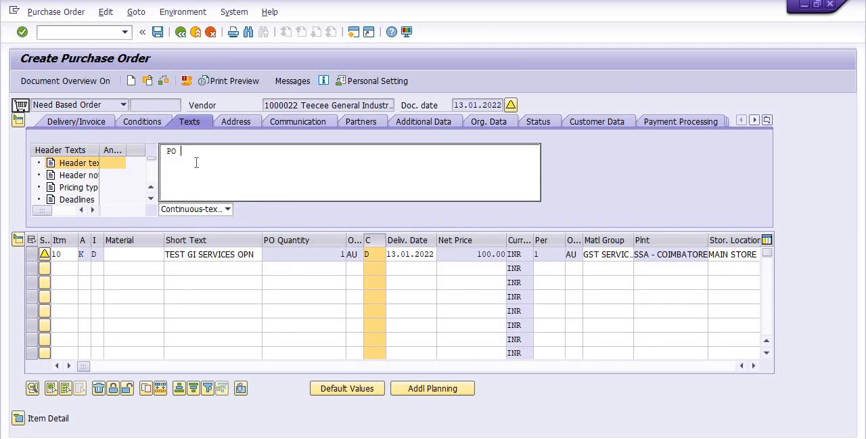
text(S ISUED F)
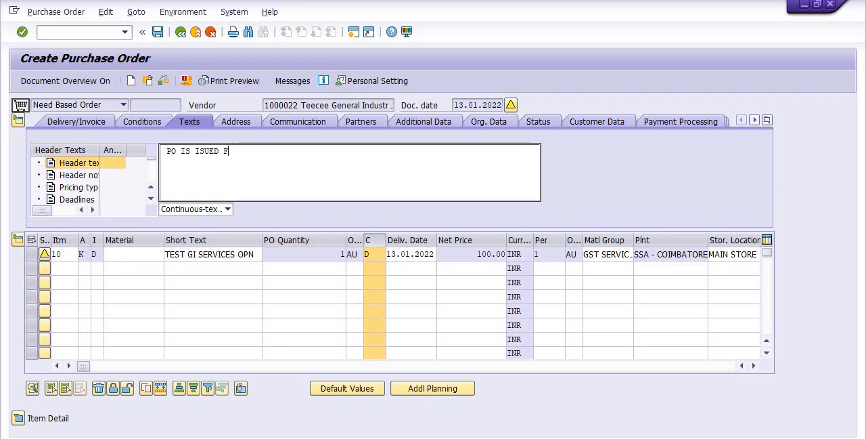
text(OR TEST AND)
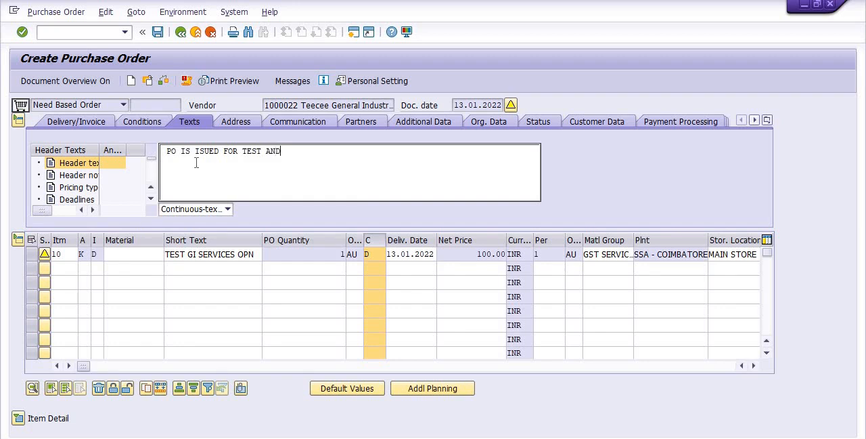
text( RG)
key(BackSpace)
key(BackSpace)
text(TRG)
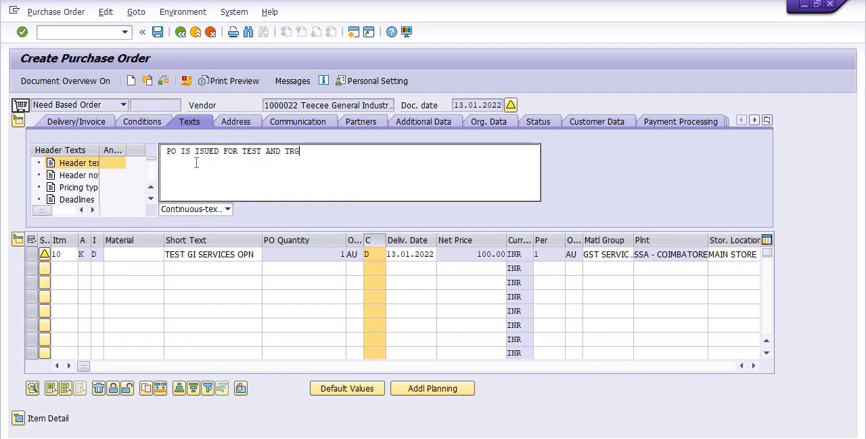
text( PUR)
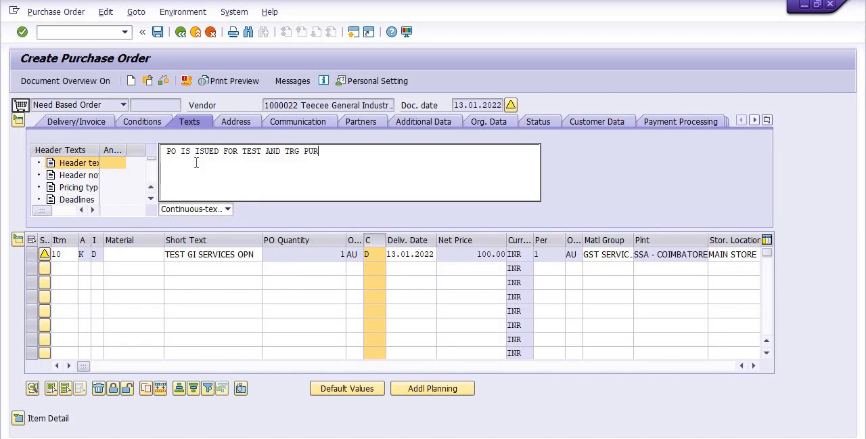
text(PO)
text(.)
Enter "PURCHASE ORDER FOR SERVICE" as the purchase order's header note.
click(65, 176)
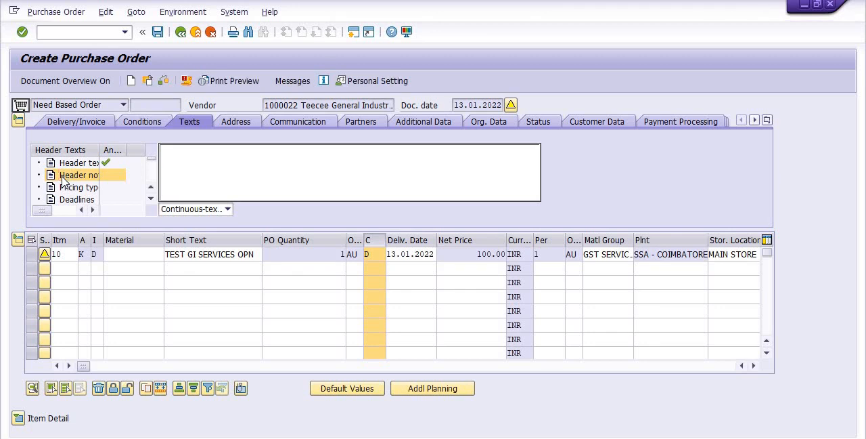
click(176, 149)
text(PURCHASE O)
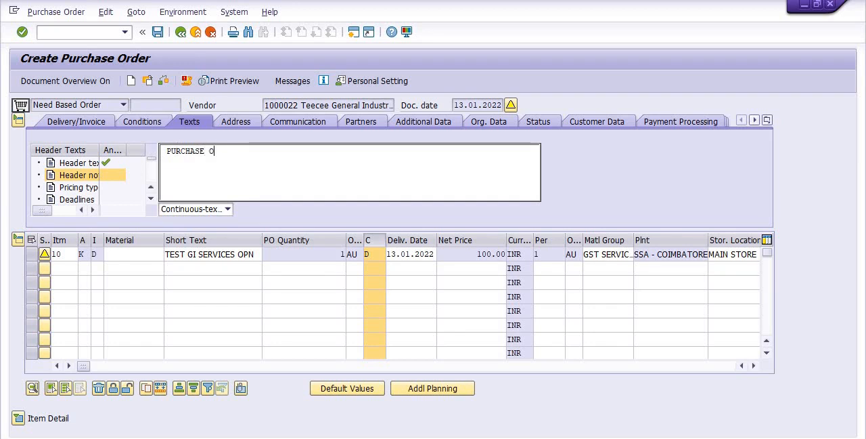
text(RDER FOR SERVICE)
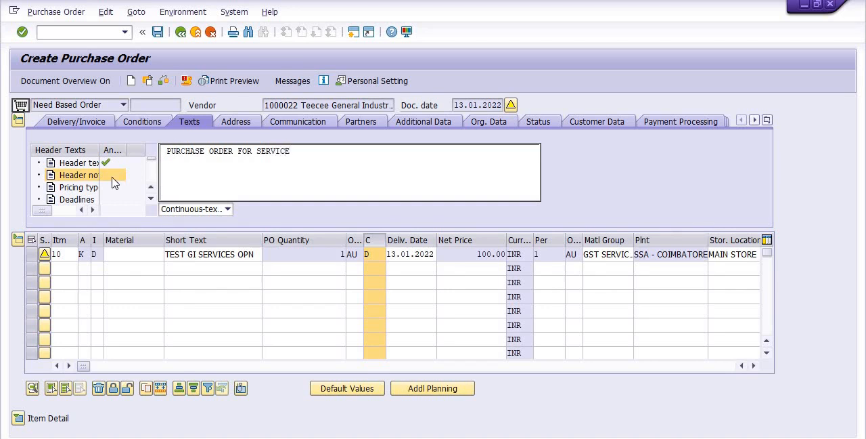
Enter "AS PER TENDOR DOCUMENTS" as the pricing types text of the purchase order header.
click(75, 186)
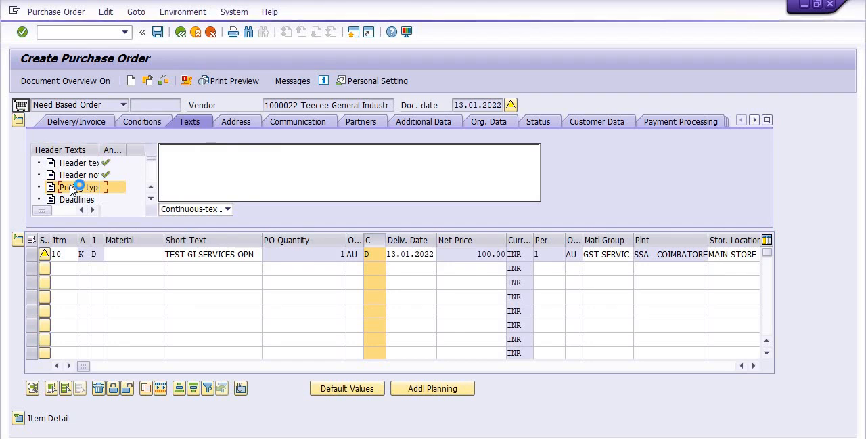
click(174, 160)
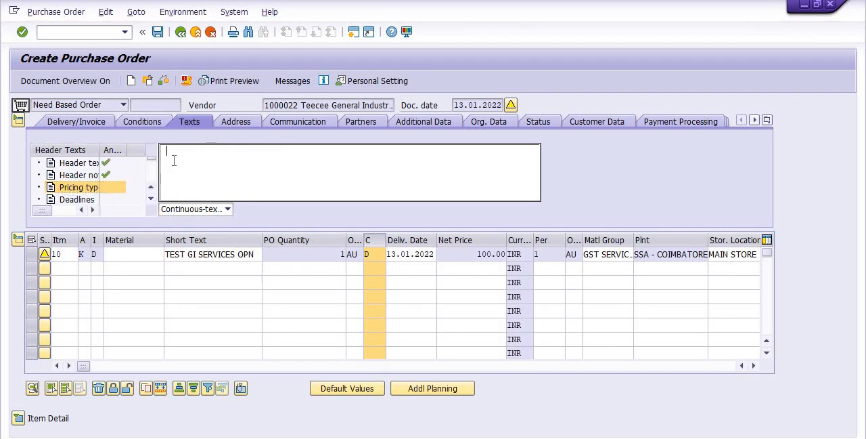
text(AS)
text( PER)
text( TENDO)
text(R DO)
text(C)
key(BackSpace)
text(DOCUMENTS)
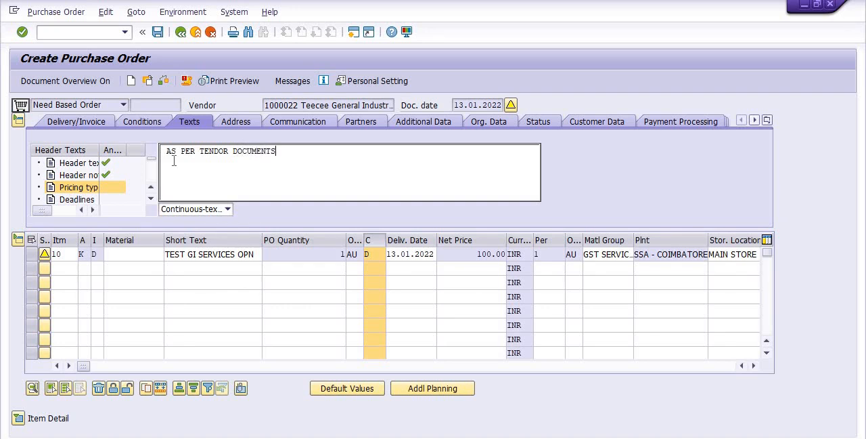
Enter "WITH IN 5 DAYS ISSUING OF PO" as the Deadlines text of the purchase order header.
click(40, 201)
click(65, 200)
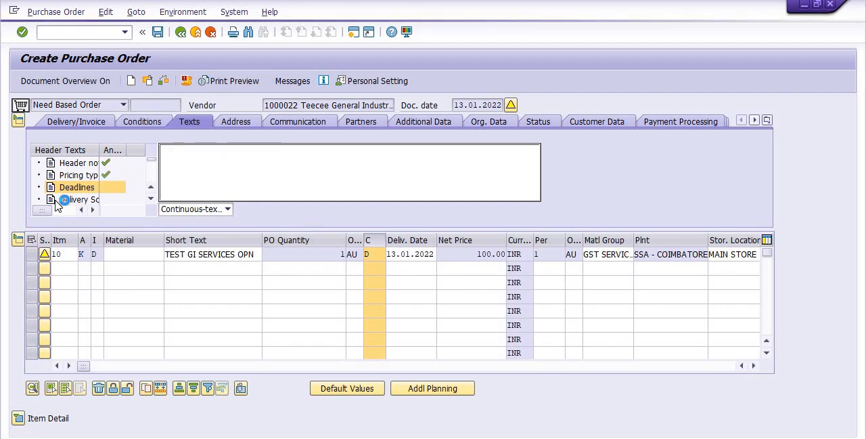
click(172, 161)
text(WITH )
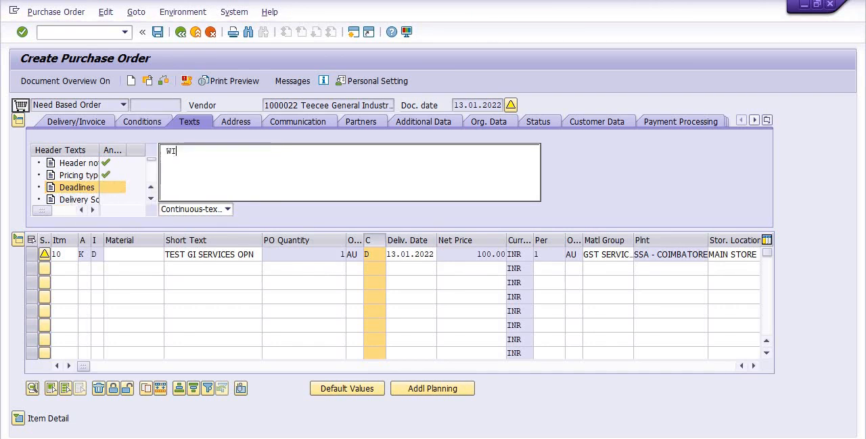
text(IN)
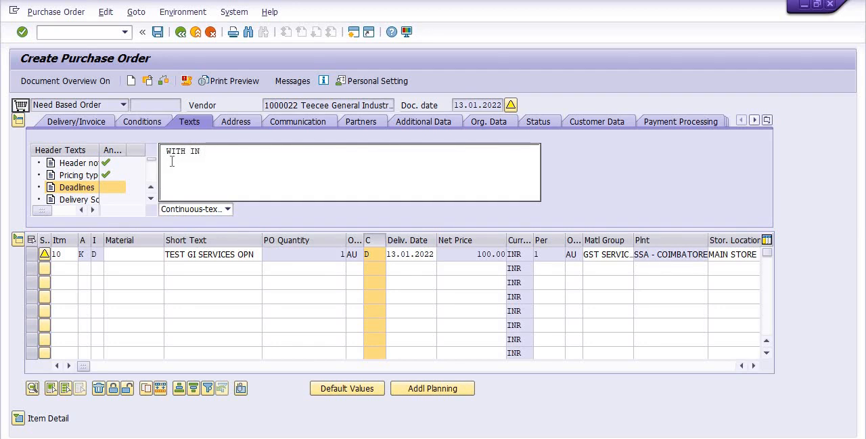
text( 5 DAYS)
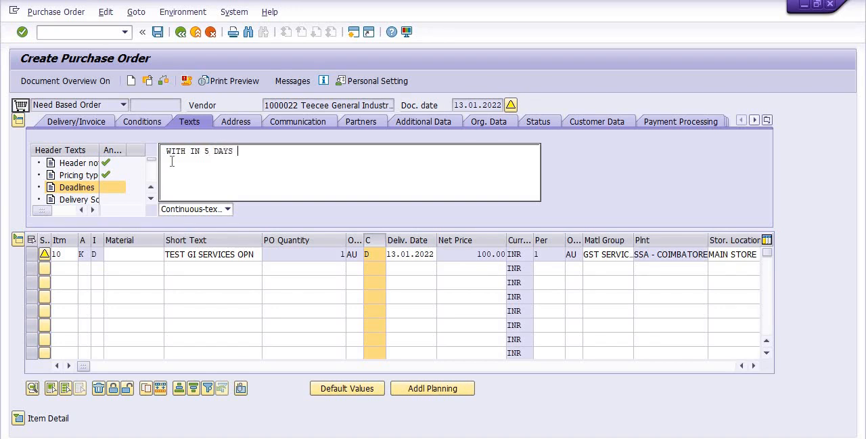
text( ISSUING OF PO)
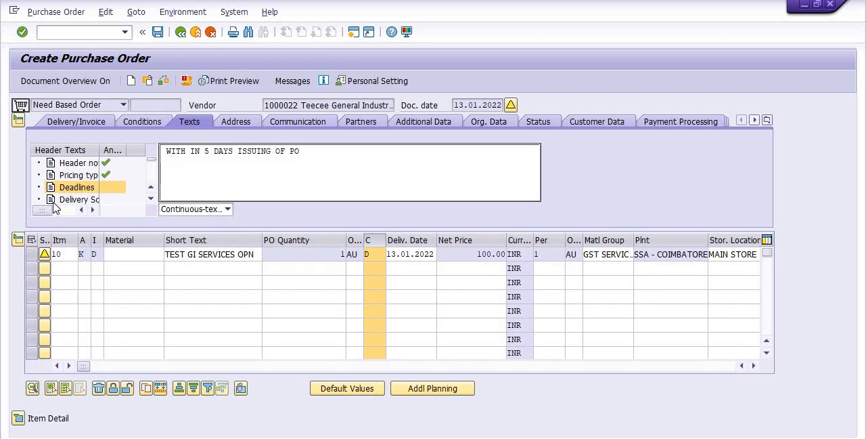
Enter "13.01.2022" as the delivery schedule text of the purchase order header.
click(54, 202)
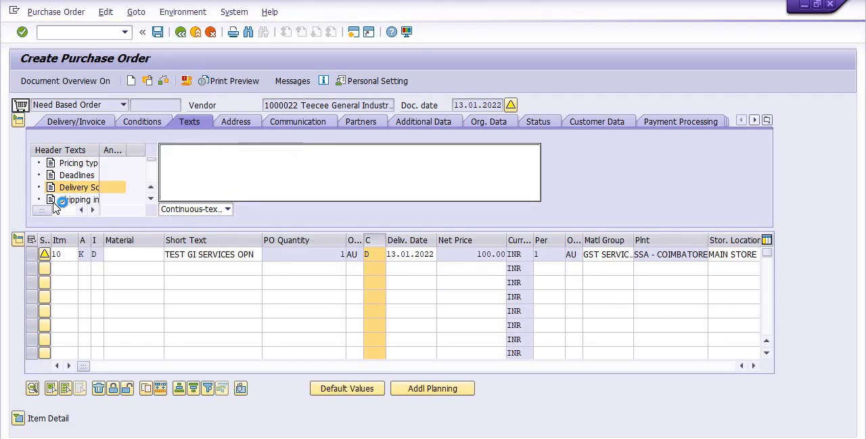
click(184, 153)
text(13)
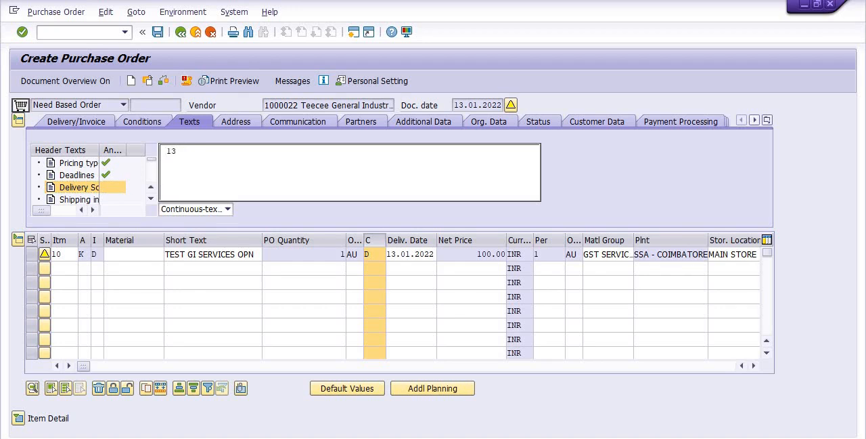
text(.01.2022)
Look through the remaining header text types, from shipping instructions and warranties through Asset and Delivery to the vendor memo.
click(76, 206)
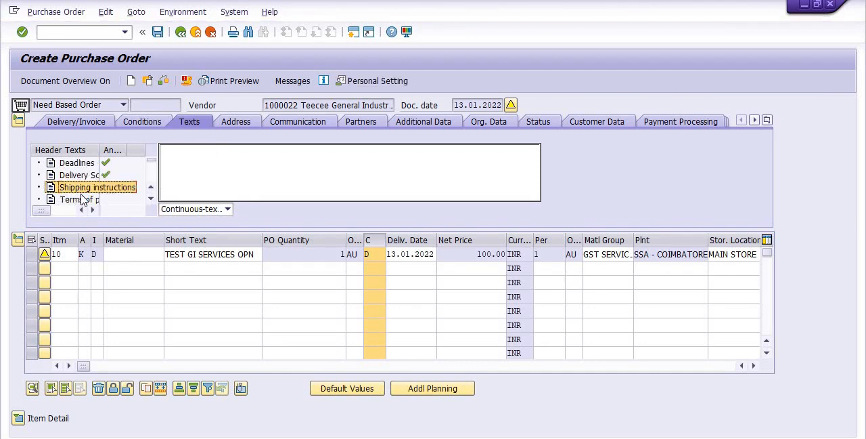
click(172, 151)
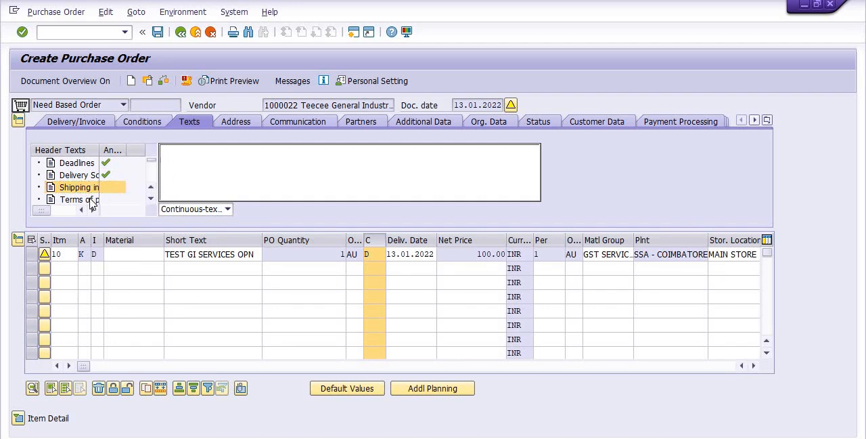
click(92, 200)
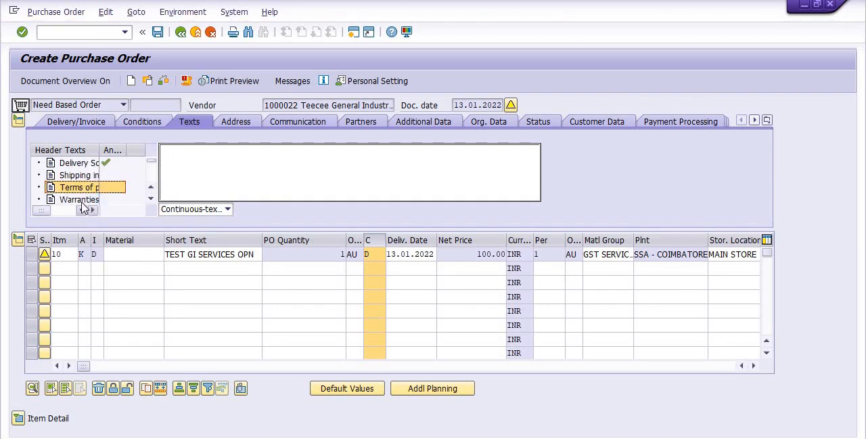
click(82, 203)
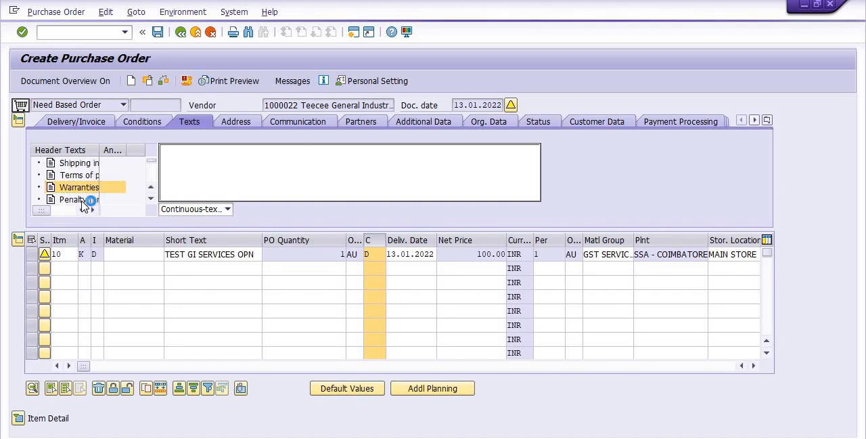
click(83, 202)
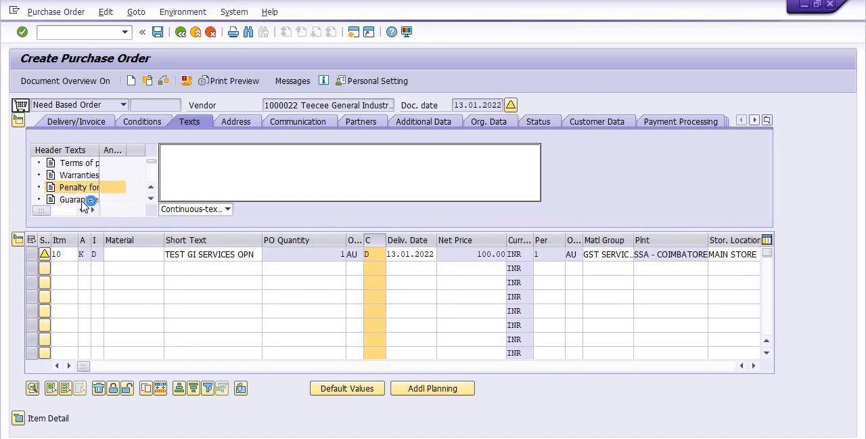
click(82, 200)
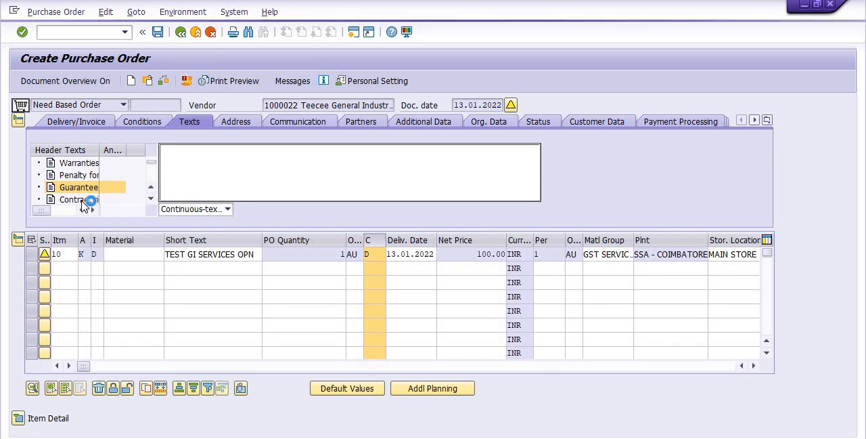
click(82, 201)
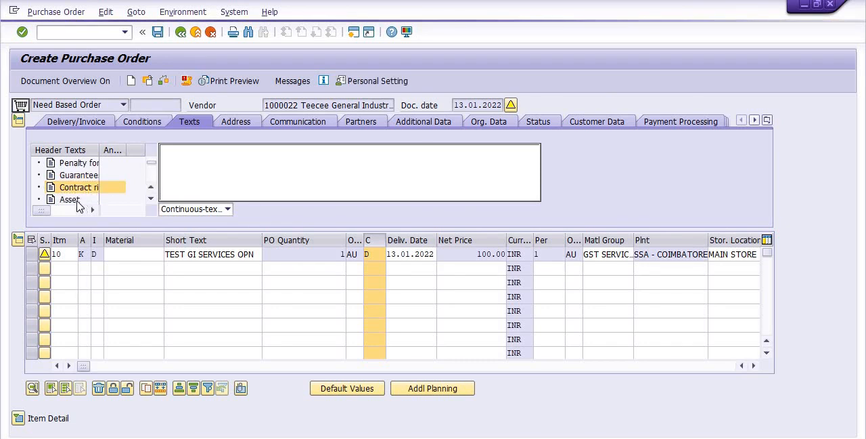
click(77, 202)
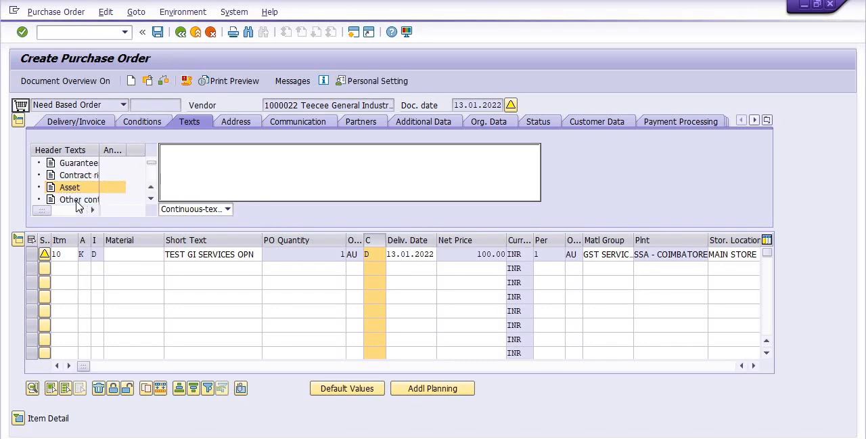
click(77, 202)
click(77, 201)
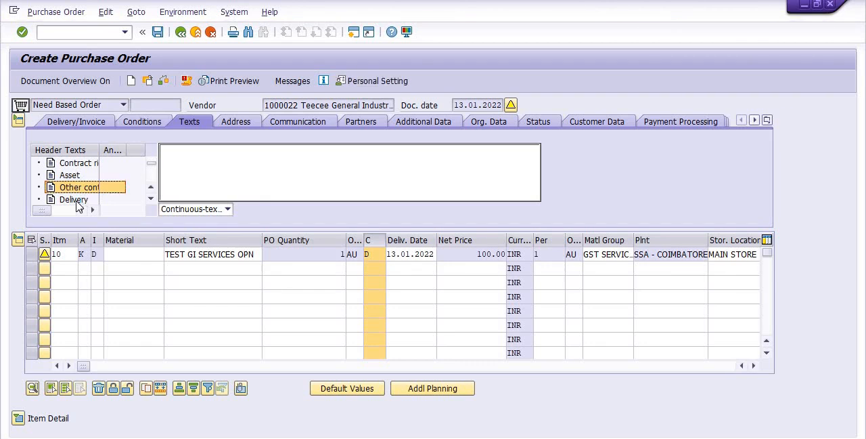
click(77, 202)
click(77, 202)
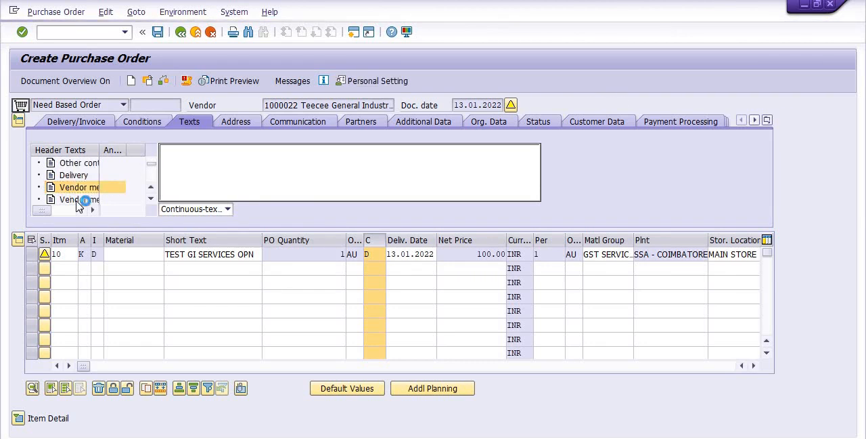
click(94, 185)
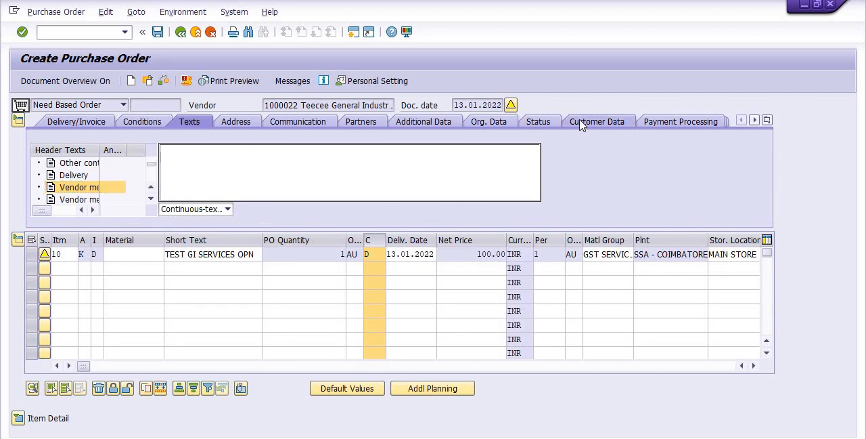
Set the BSNL Document Number in the header's customer data to TEST TRG PO.
click(580, 122)
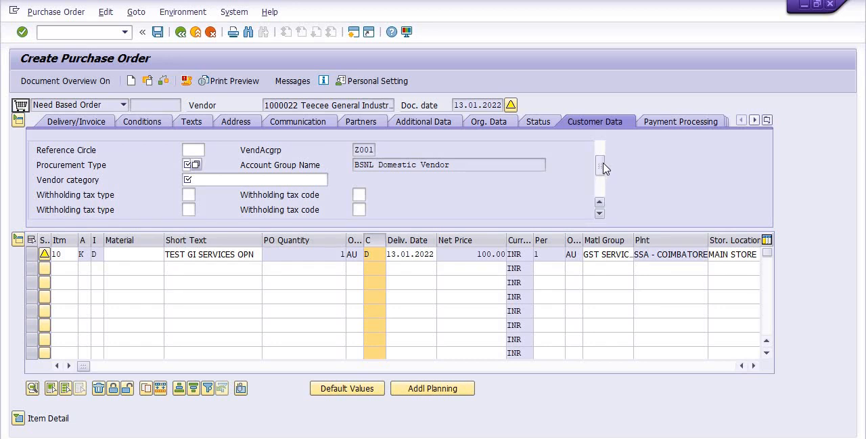
drag(604, 169, 605, 149)
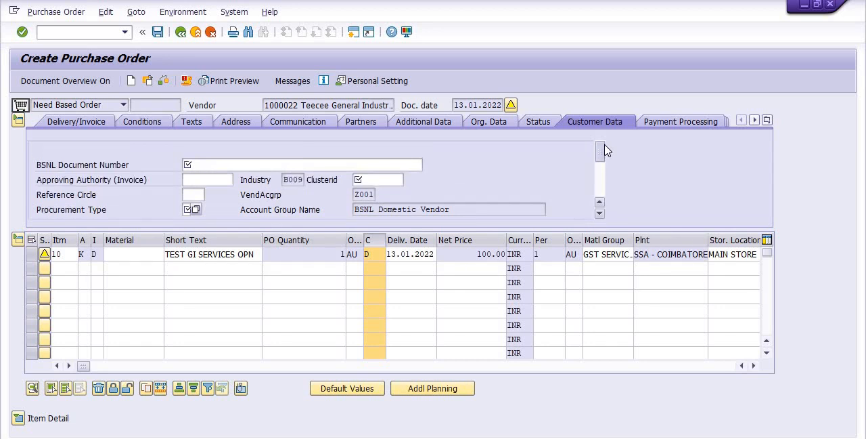
click(277, 165)
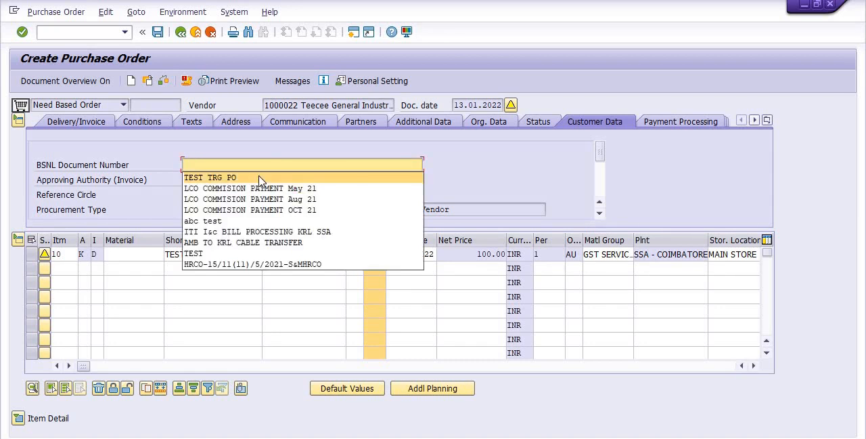
click(260, 178)
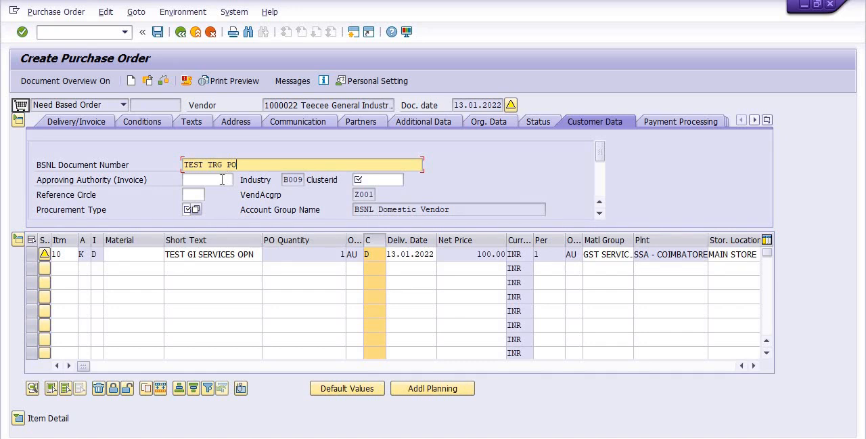
Set the Reference Circle to 1030 and the Procurement Type to O in the customer data.
click(192, 194)
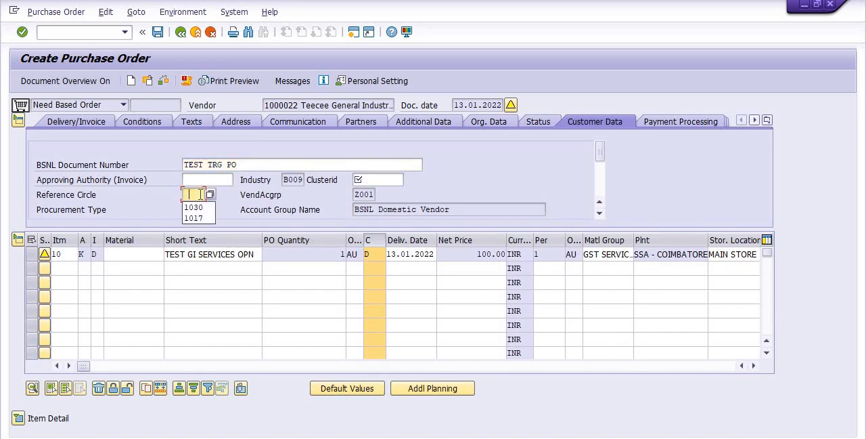
click(196, 204)
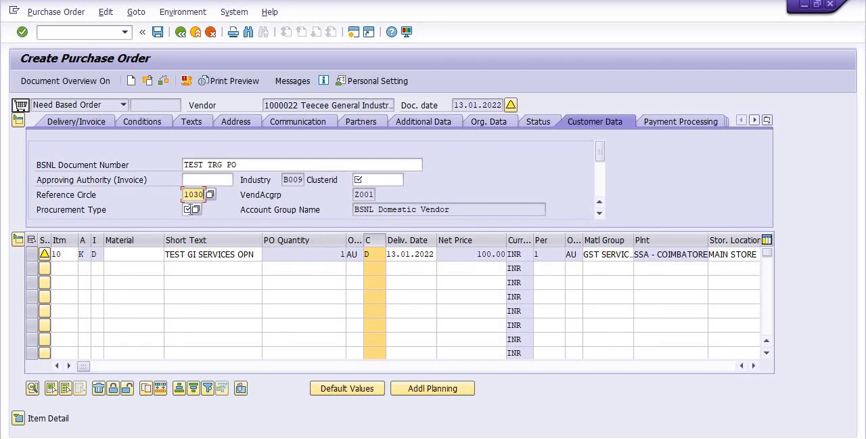
click(188, 209)
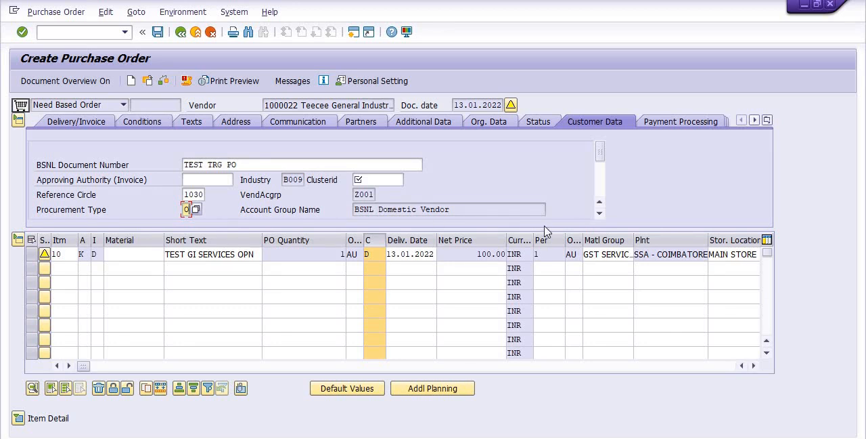
Choose B002 NOT SME VENDORS as the vendor category in the customer data.
click(600, 213)
click(600, 213)
click(600, 213)
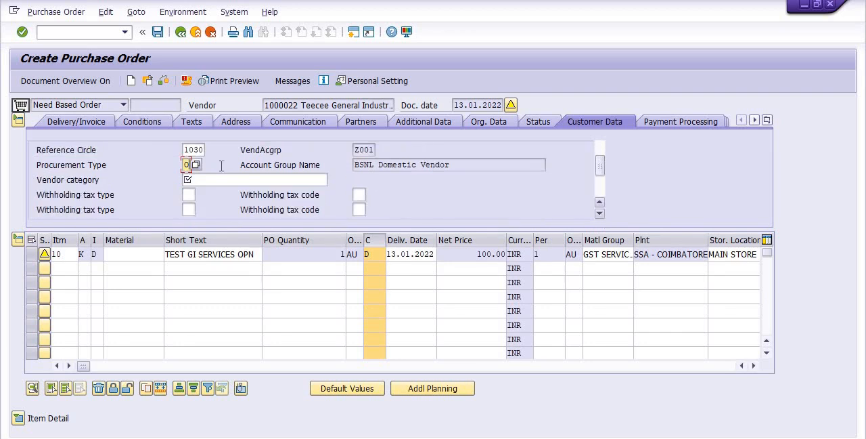
click(218, 180)
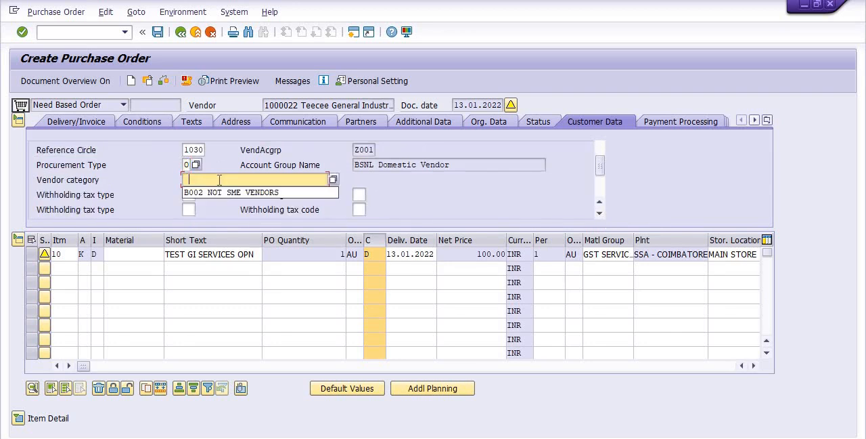
click(218, 193)
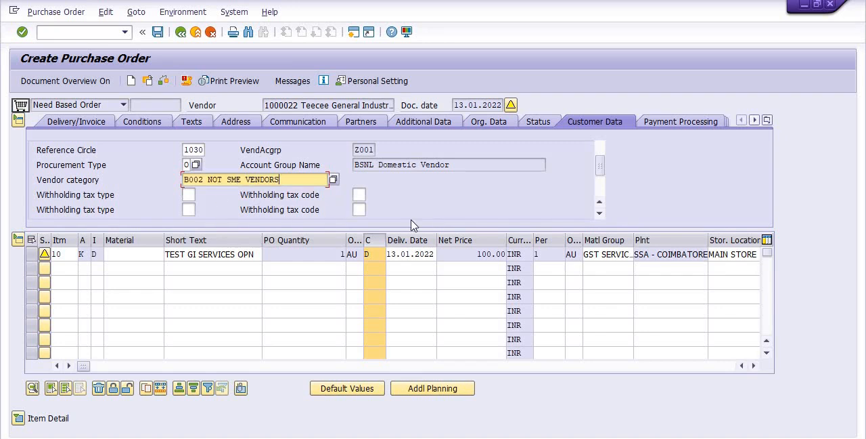
Review the withholding tax fields in the customer data and run a check on the purchase order.
click(600, 214)
click(599, 214)
click(599, 214)
click(599, 214)
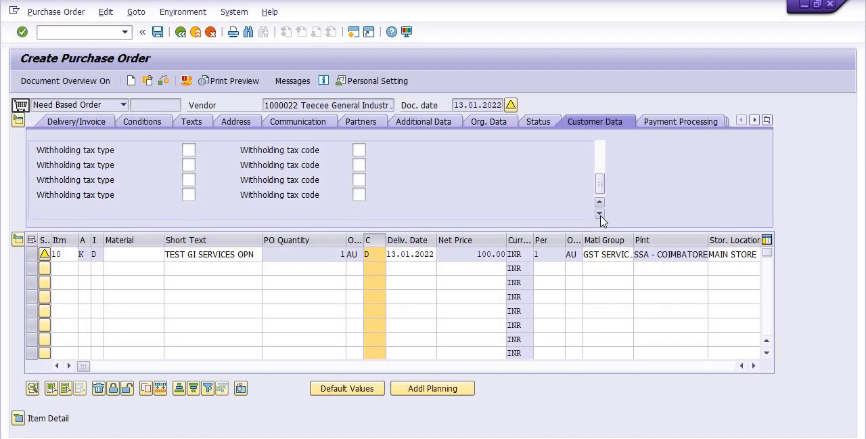
click(165, 81)
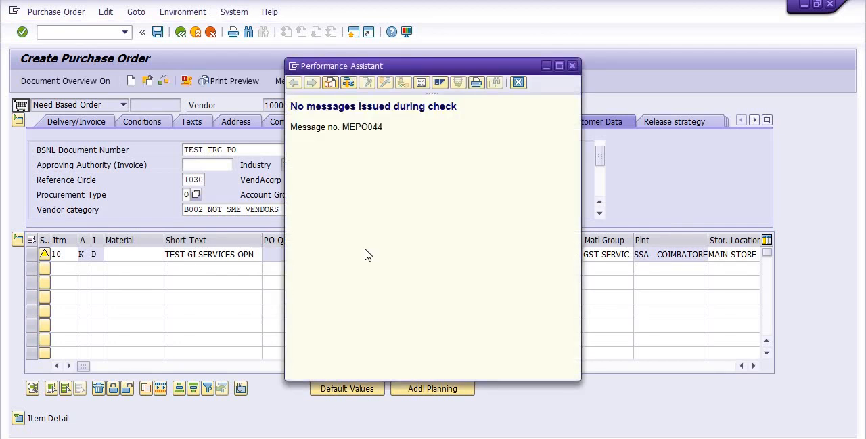
Dismiss the check result, save the purchase order and open the details of the resulting status message.
click(572, 67)
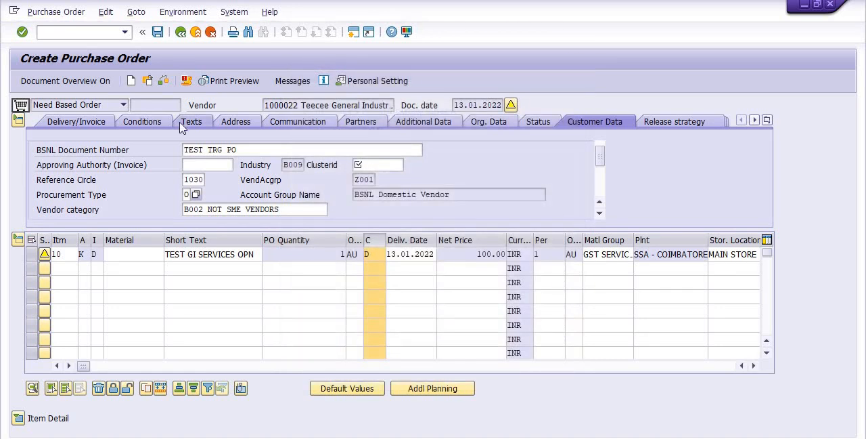
click(157, 33)
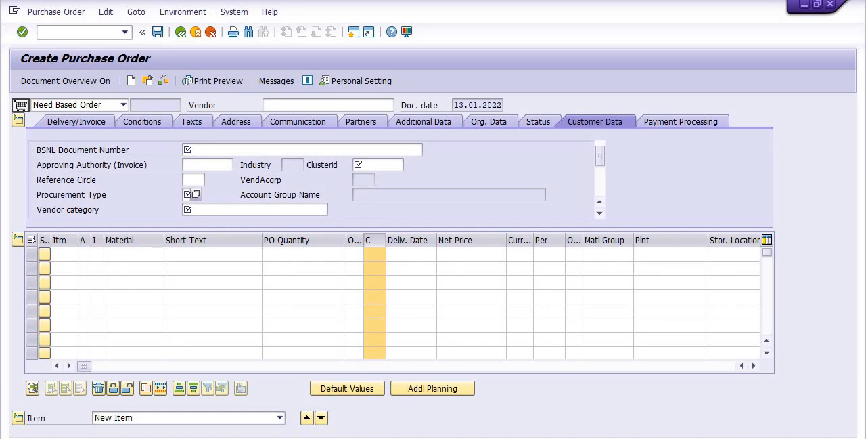
double_click(102, 436)
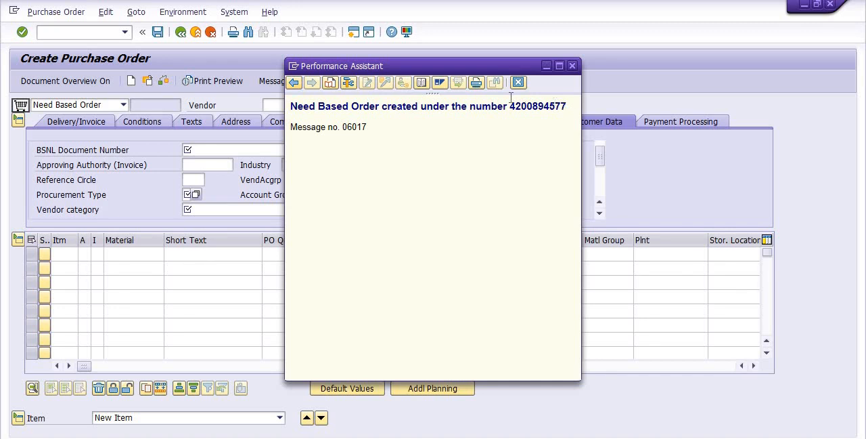
Copy the new purchase order number from the message into the Notepad notes after the label PO-, and return to SAP.
drag(566, 106, 509, 102)
key(ctrl+c)
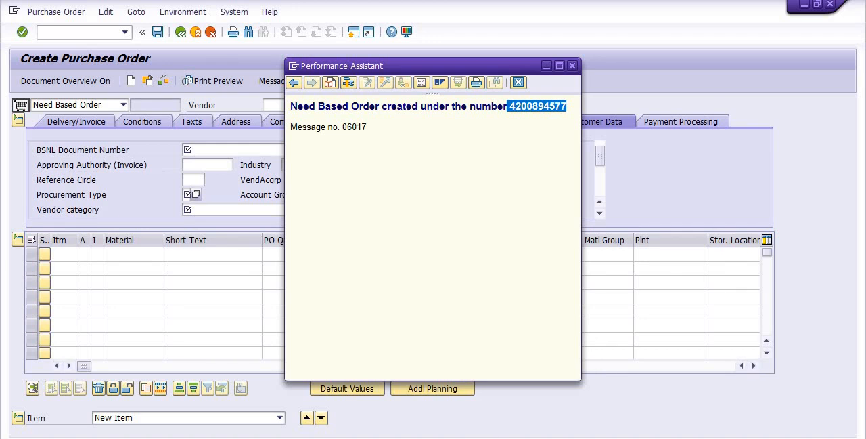
key(alt+Tab)
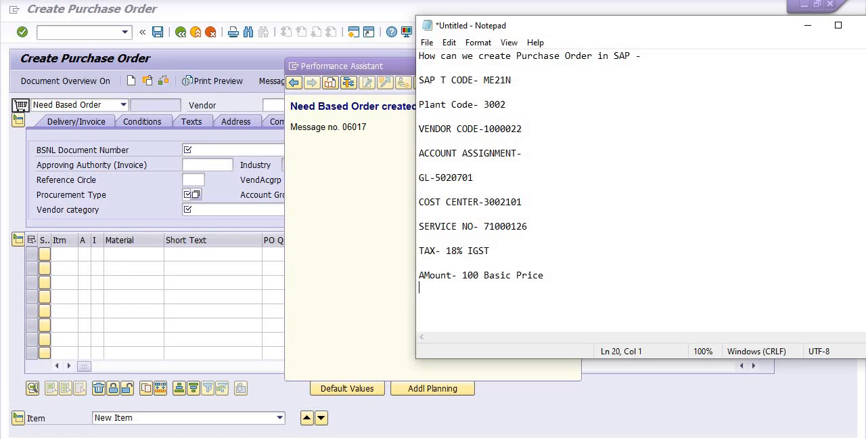
text(PO-)
key(ctrl+v)
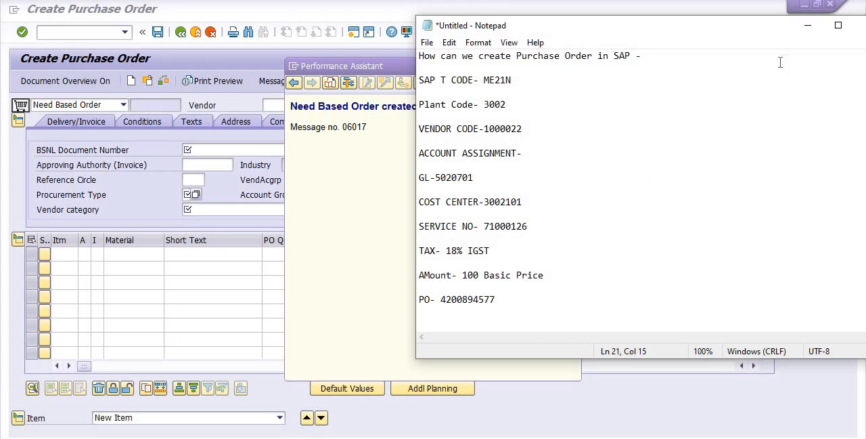
click(810, 28)
double_click(537, 106)
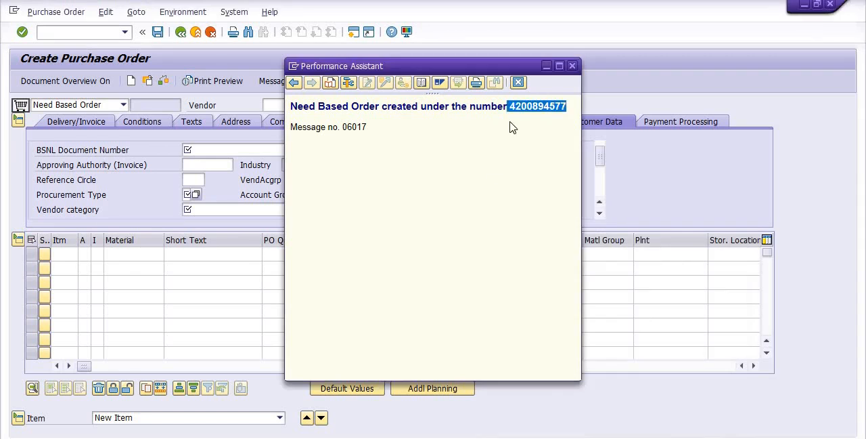
click(546, 65)
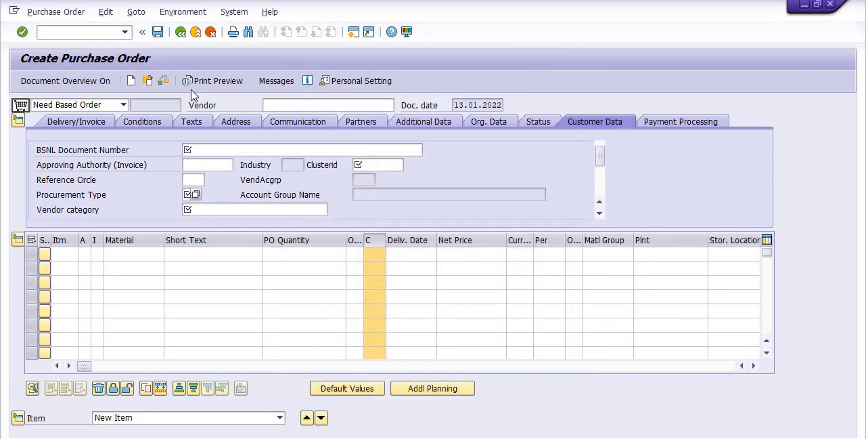
Try to open the new order's note sheet from the Business Workplace inbox, and return to SAP Easy Access with /n.
click(180, 33)
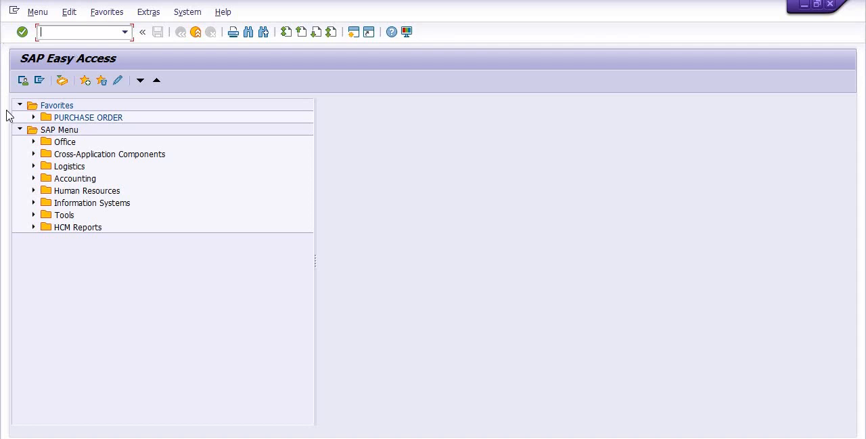
click(62, 83)
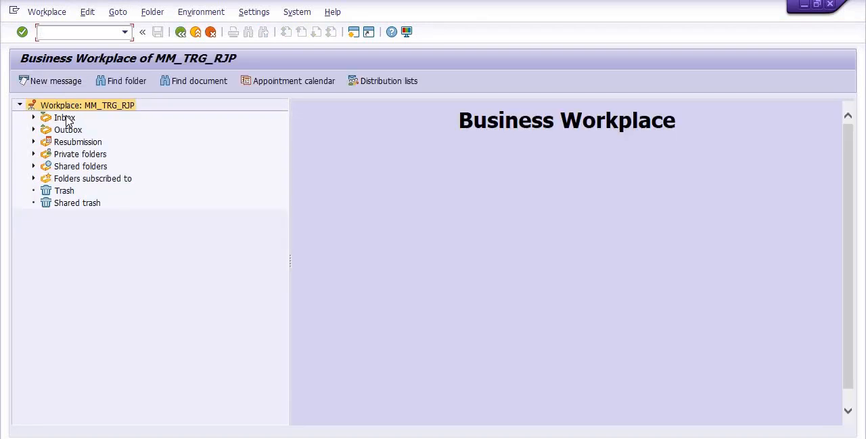
click(65, 119)
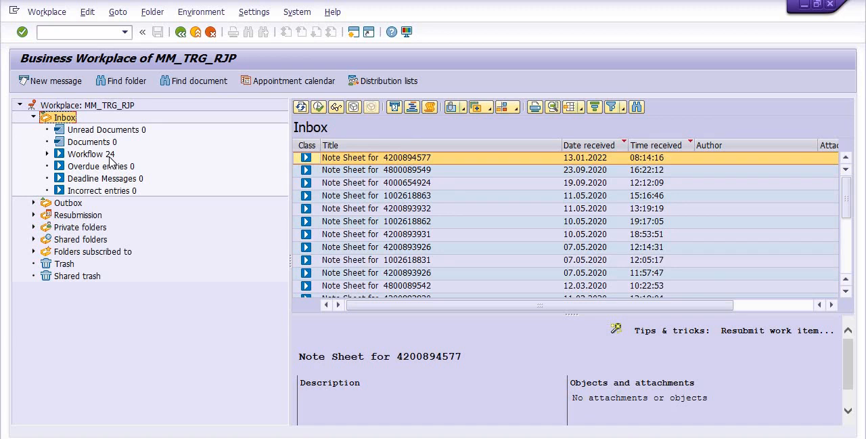
double_click(406, 155)
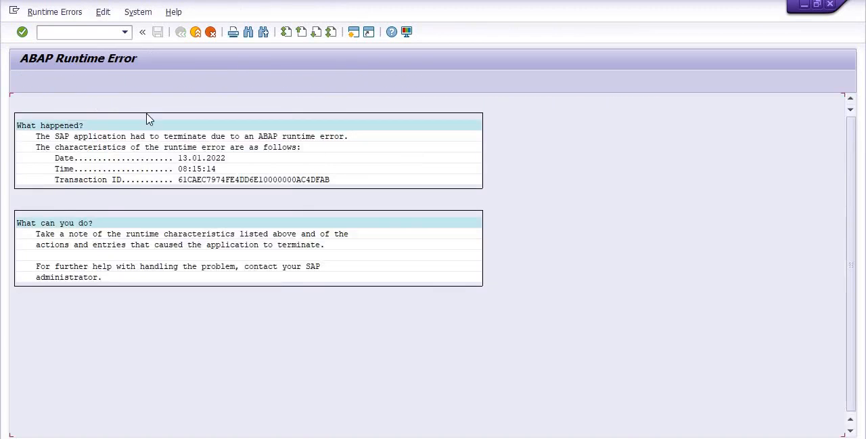
click(105, 33)
text(/n)
key(Return)
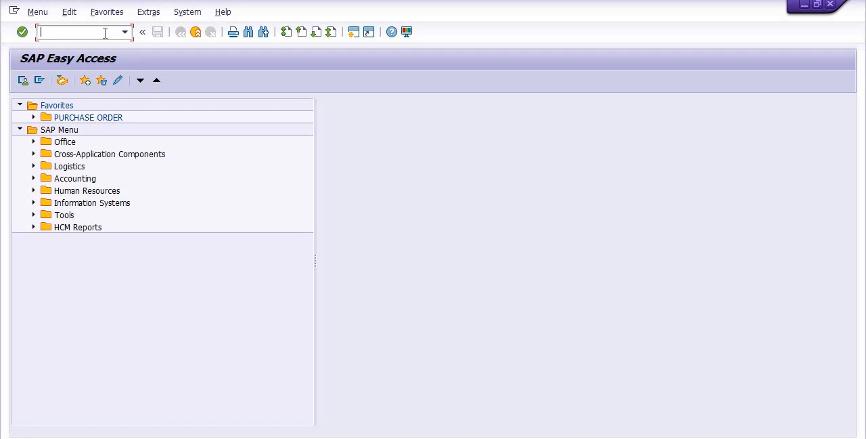
Open the purchase order release transaction ME29N.
text(ME29N)
key(Return)
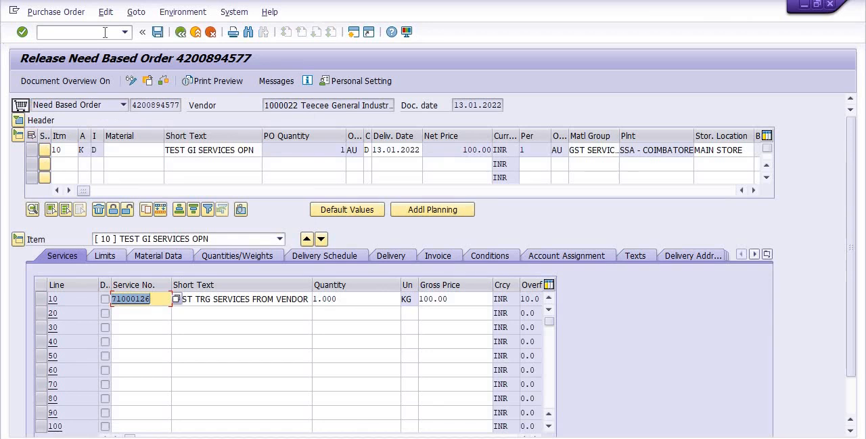
Load the newly created purchase order for release by entering its purchase order number as the other document.
click(148, 80)
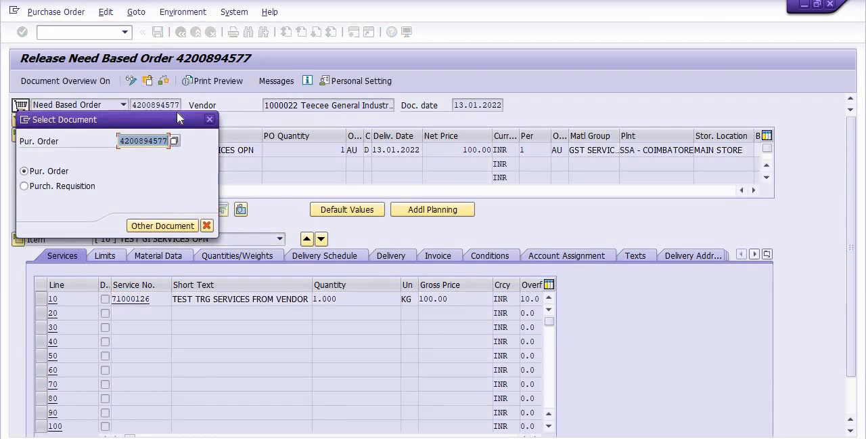
text(420089457)
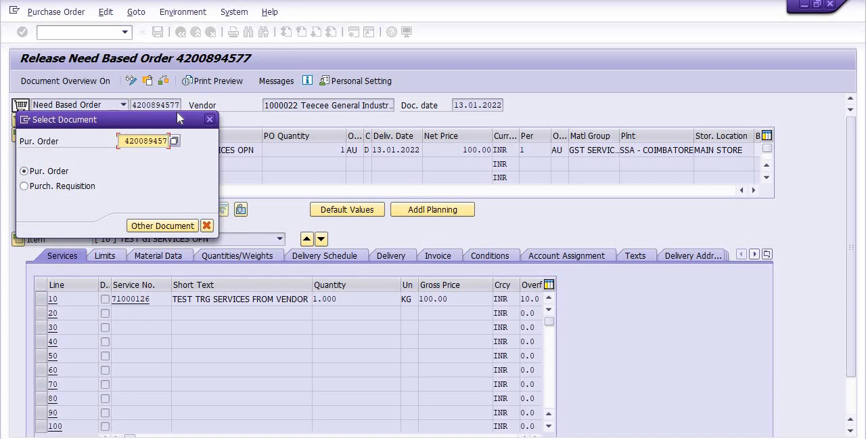
key(BackSpace)
key(BackSpace)
key(BackSpace)
key(BackSpace)
key(BackSpace)
key(BackSpace)
key(BackSpace)
key(BackSpace)
key(BackSpace)
text(42)
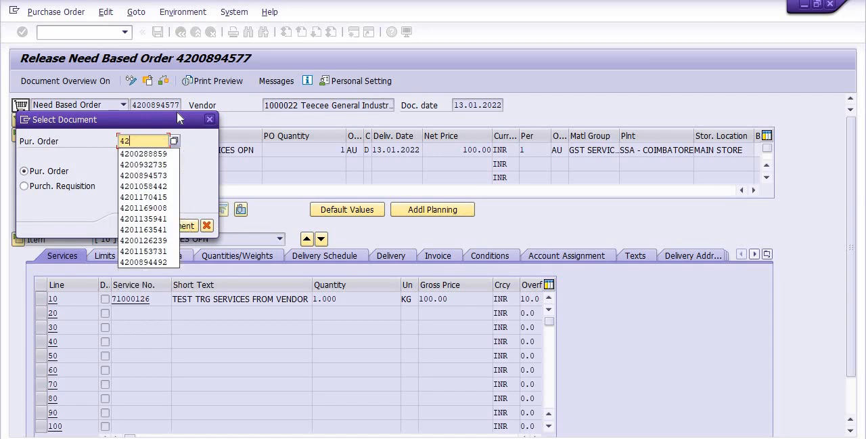
text(00)
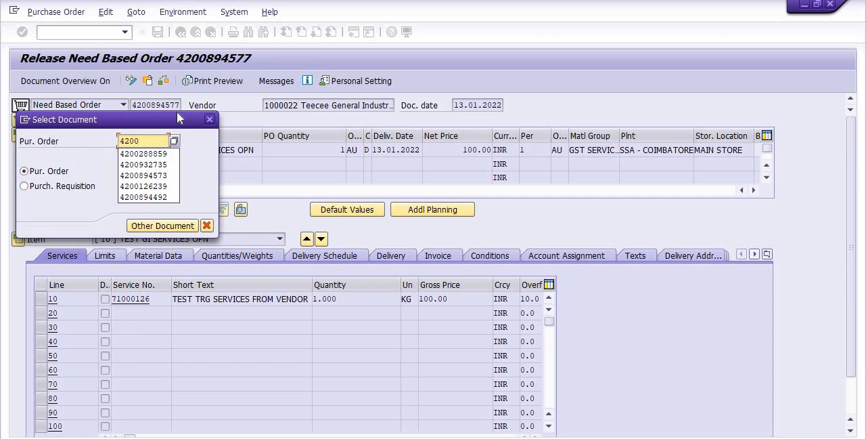
text(894)
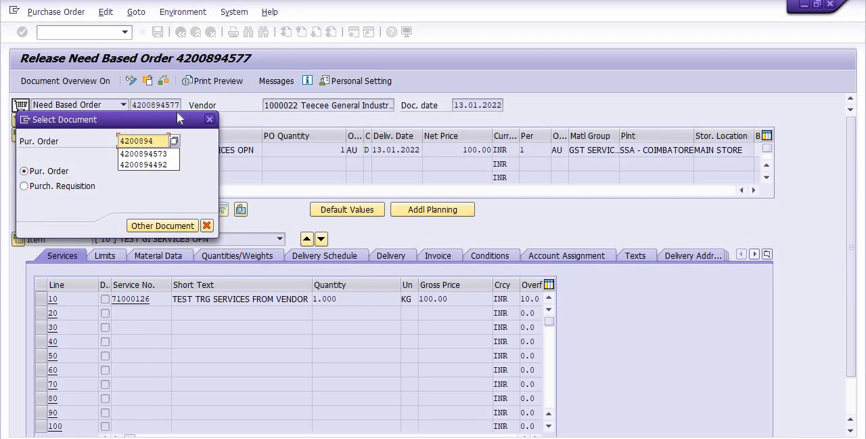
text(577)
key(Return)
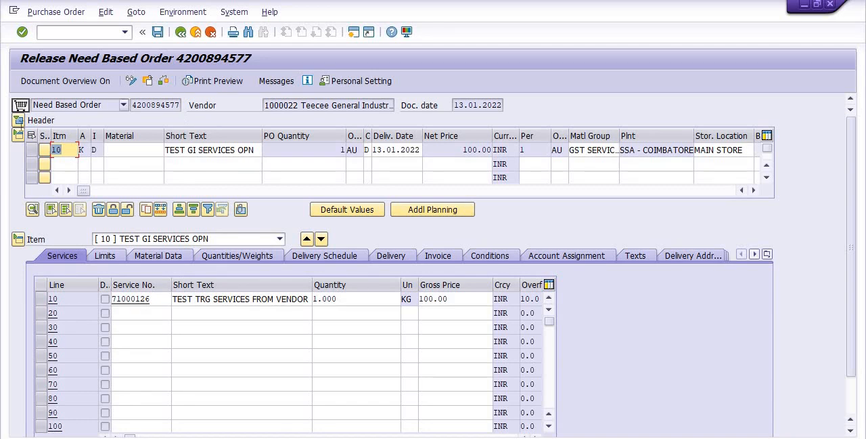
Release the order at levels R1 Initiator and R2 Competent Authority in the header's release strategy, and save it.
click(19, 122)
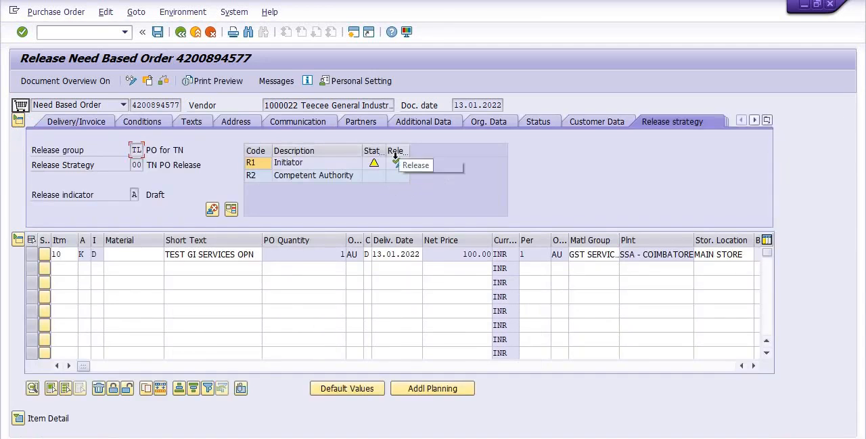
click(400, 166)
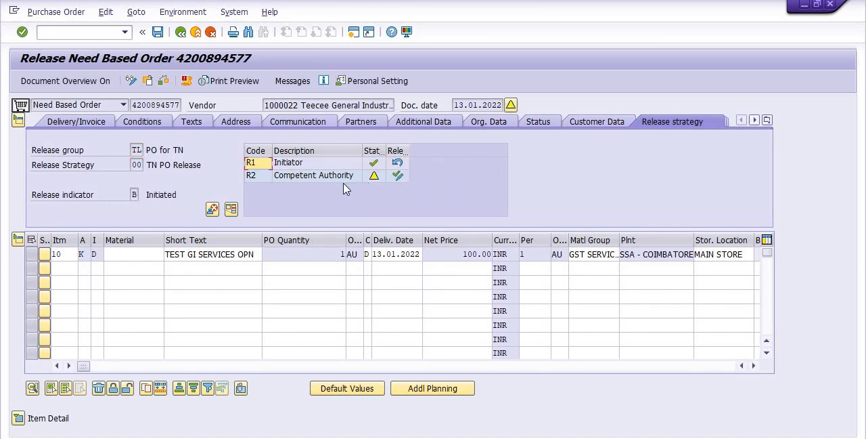
click(401, 177)
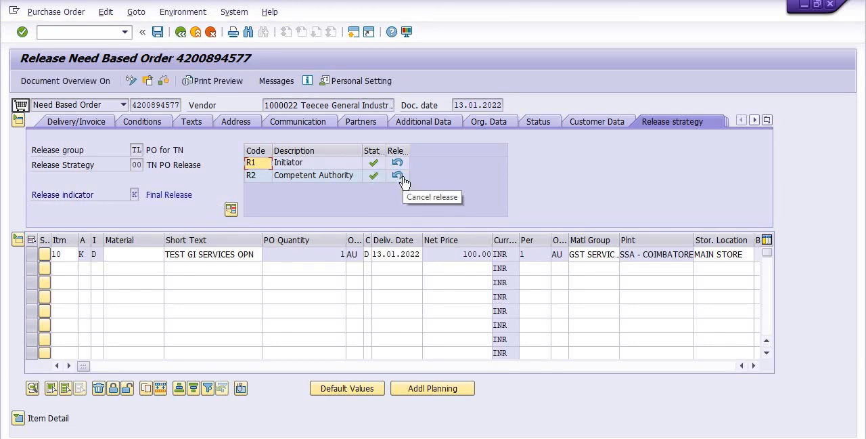
click(160, 32)
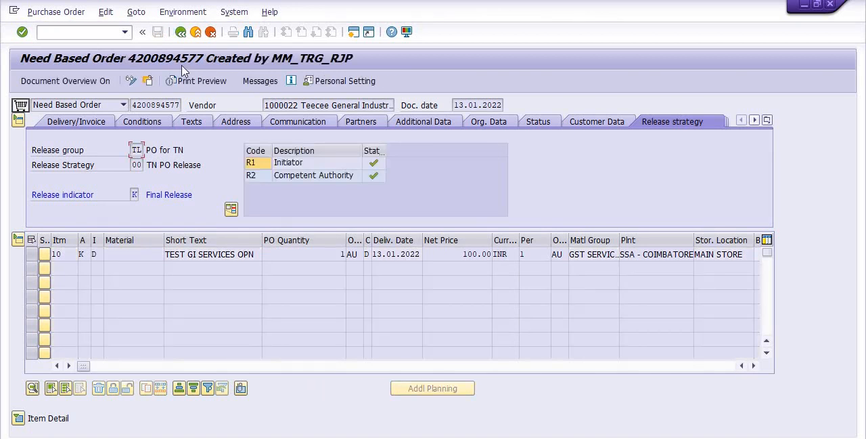
Add ME29N RELEASE R1 R2 after the purchase order number in the Notepad notes, and return to SAP.
click(547, 426)
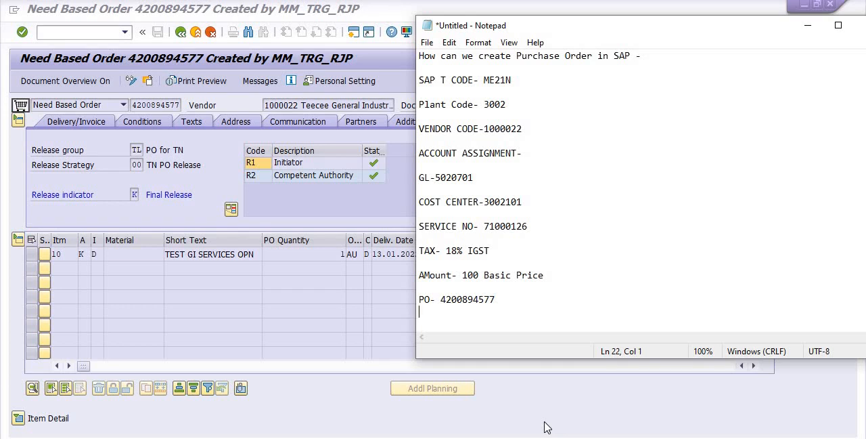
click(528, 299)
text(M)
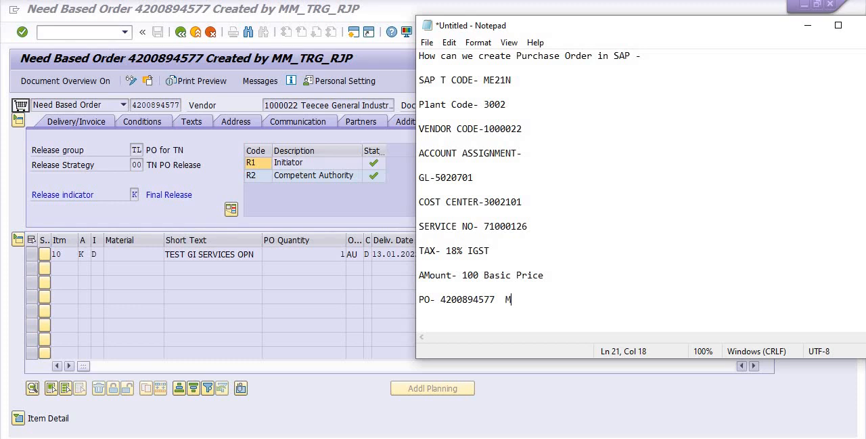
text(E29N RELEASE R)
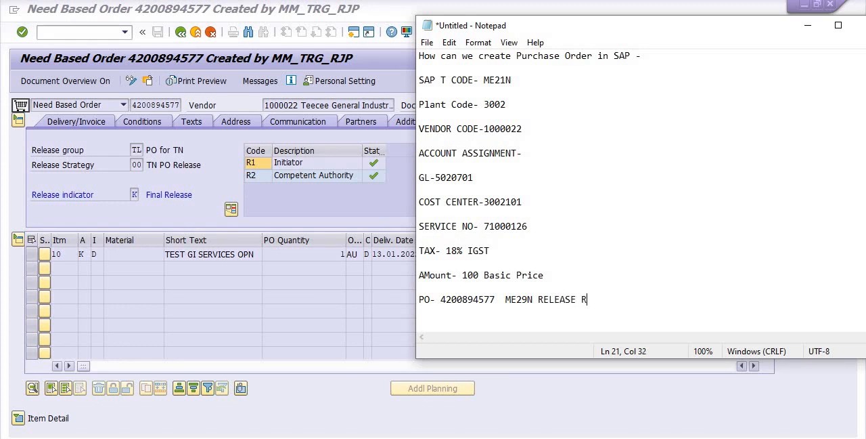
text(1 R2)
click(808, 27)
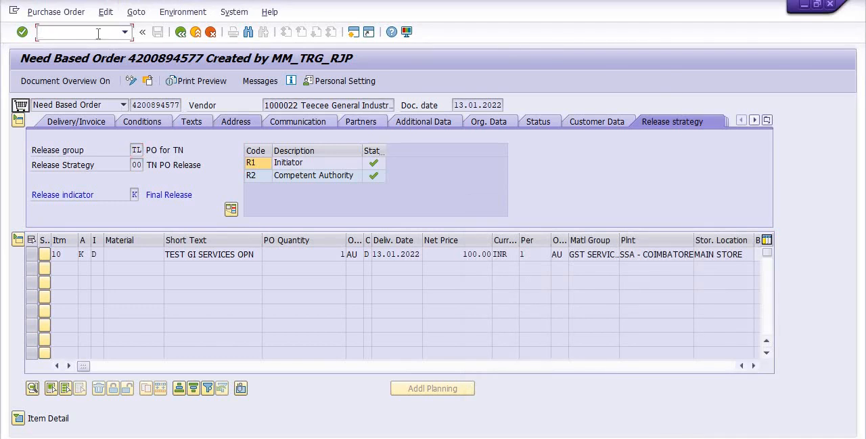
Open transaction ME9F and run the message output selection for the new purchase order's document number.
text(/NME9F)
key(Return)
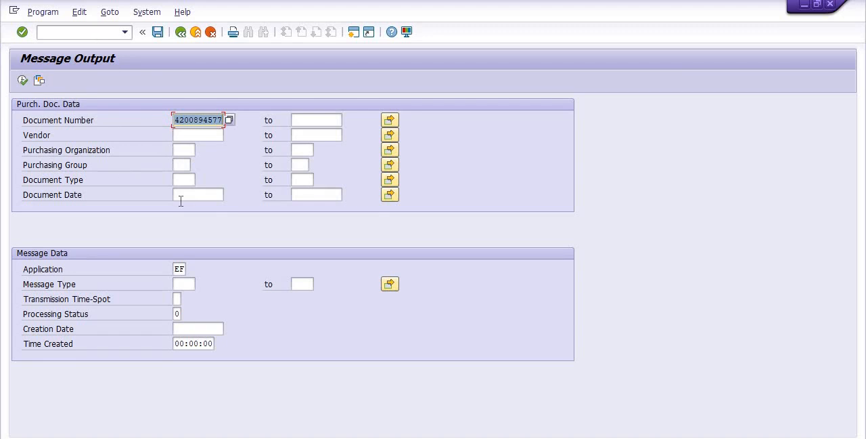
click(23, 82)
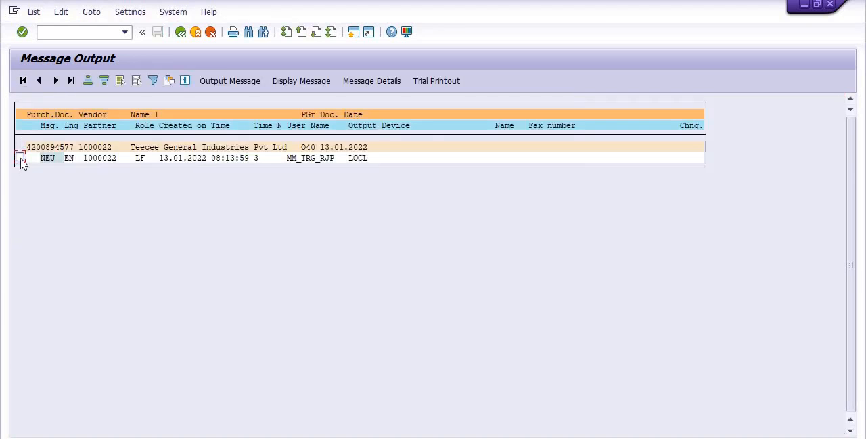
View the trial printout of the order's NEU message, and return to SAP Easy Access.
click(19, 158)
click(434, 81)
click(19, 158)
click(443, 82)
click(180, 36)
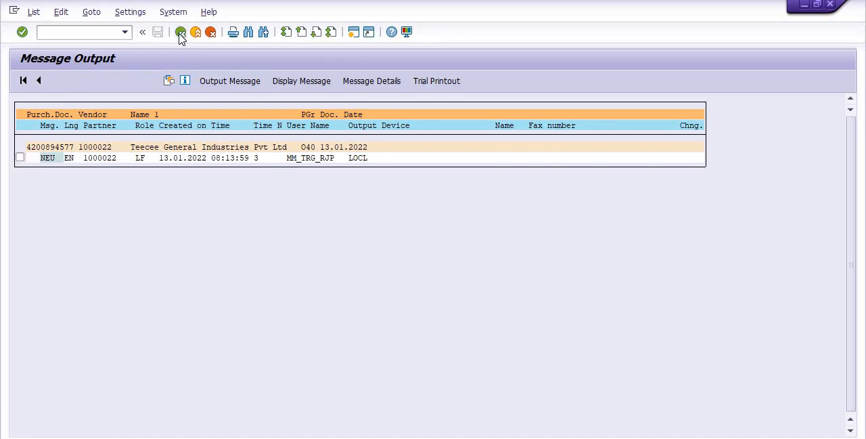
click(180, 36)
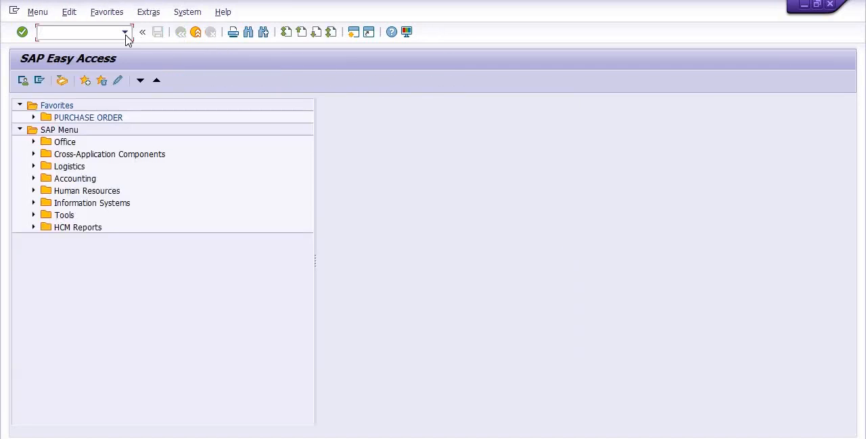
Display the purchase order in transaction ME23N and open its print preview.
text(/NME23N)
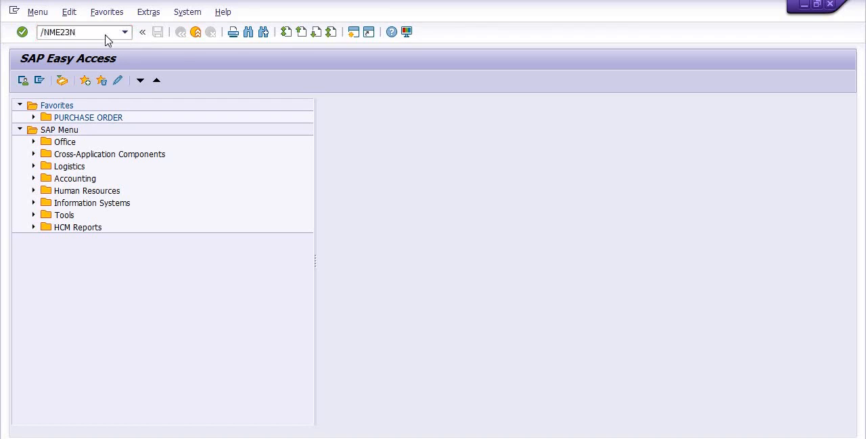
key(Return)
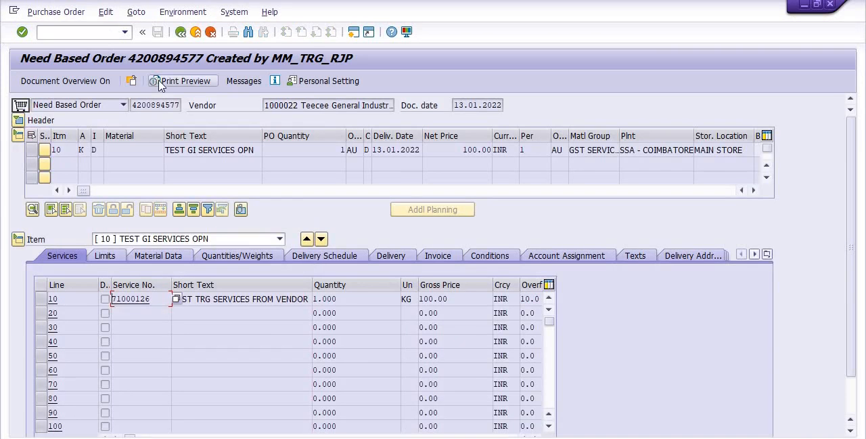
click(199, 84)
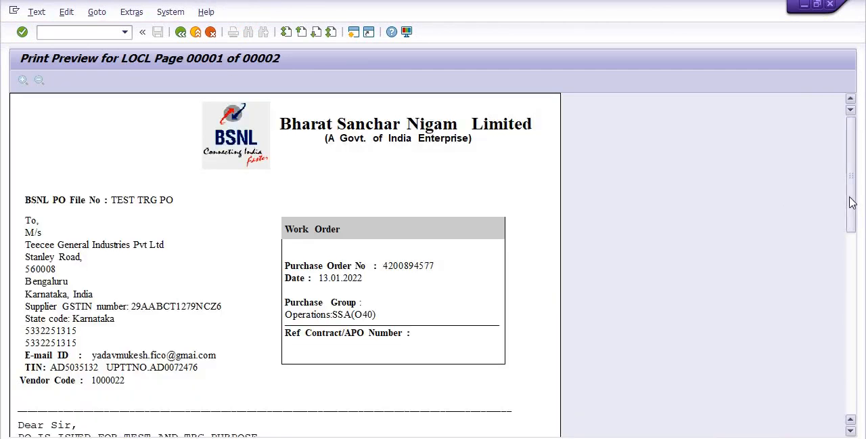
Review the order's print preview through the item prices, tax and total value, and return to SAP Easy Access.
drag(851, 199, 854, 337)
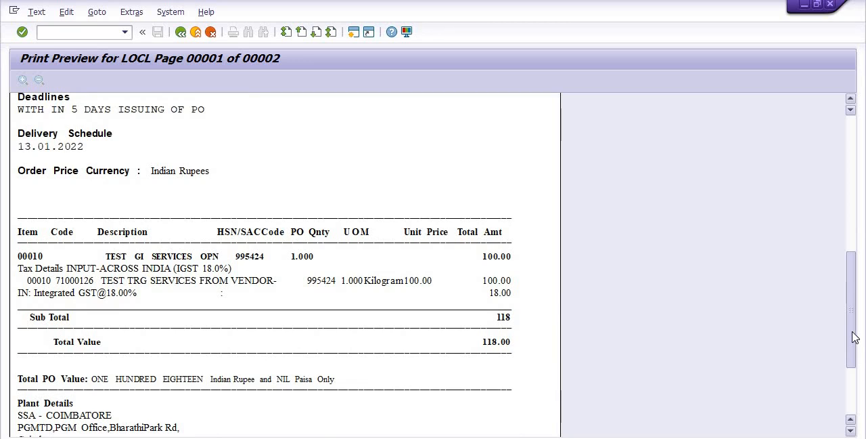
drag(855, 337, 854, 314)
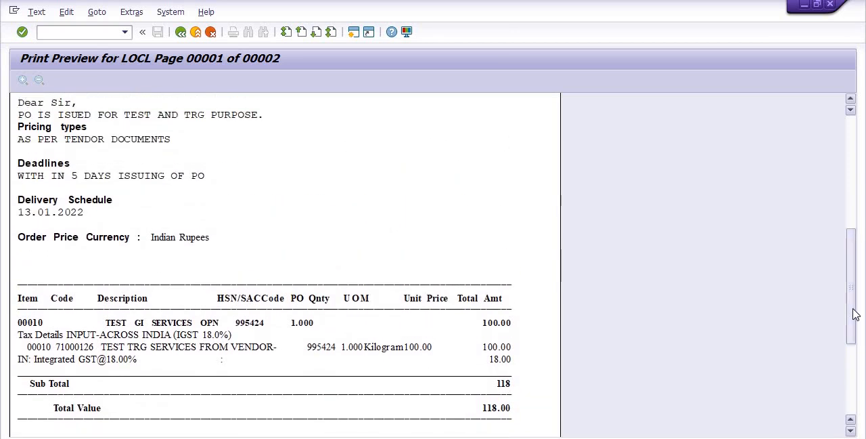
click(179, 35)
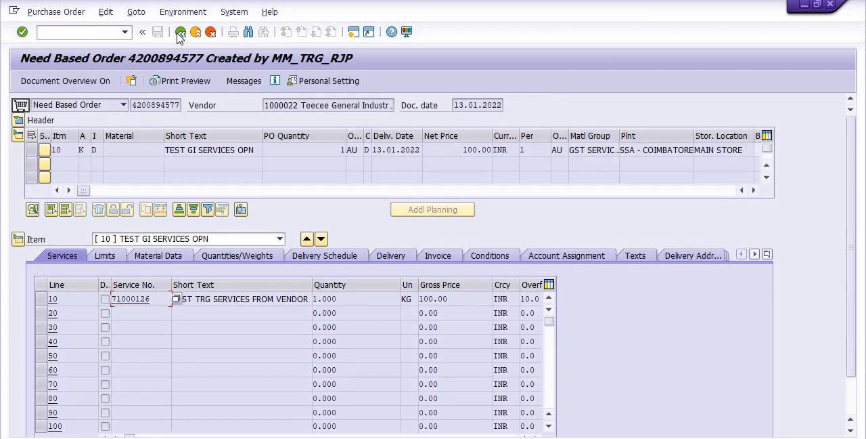
click(180, 32)
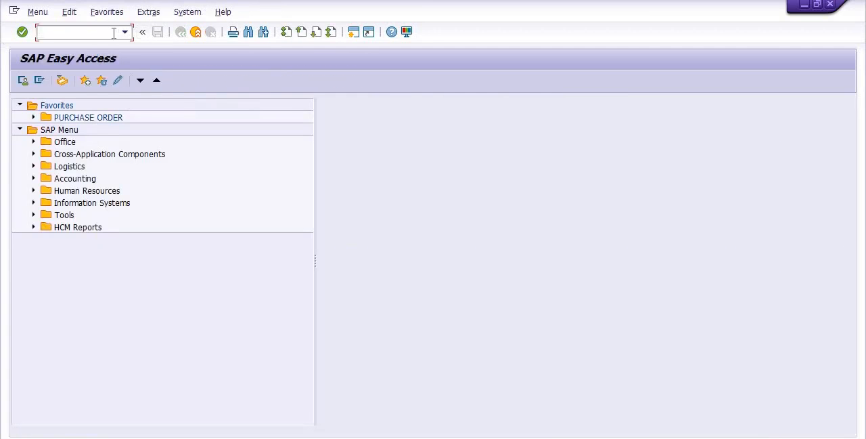
Switch to the Notepad notes and add the line ML81N -CREATE SES below the purchase order line.
key(alt+Tab)
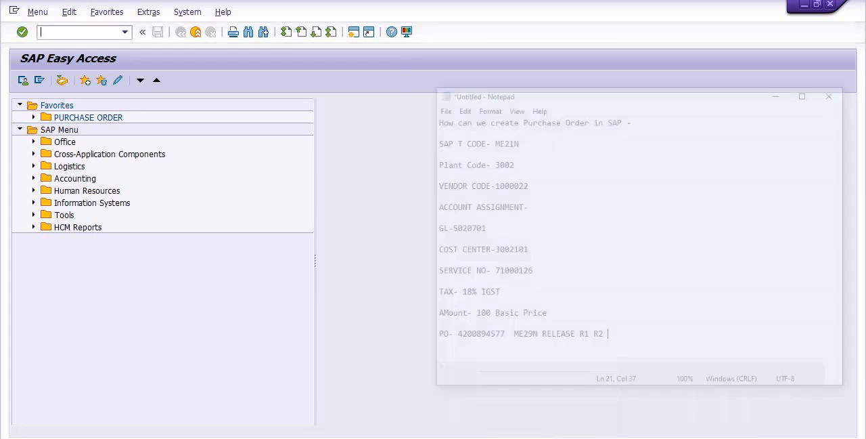
key(Return)
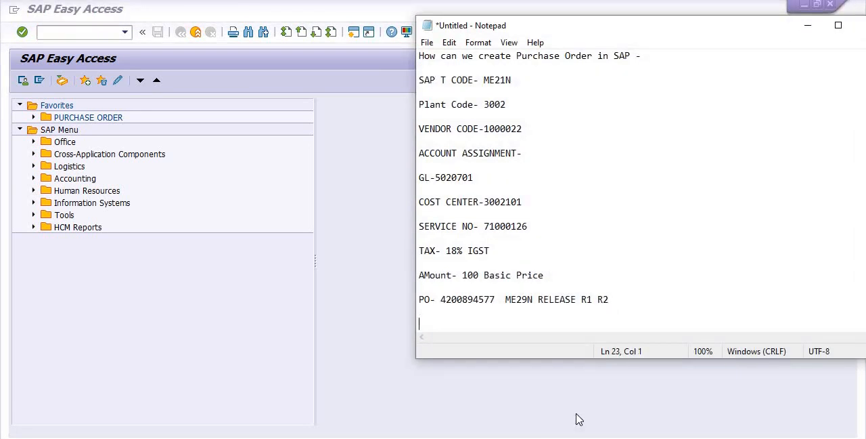
text(ML81N -CREATE )
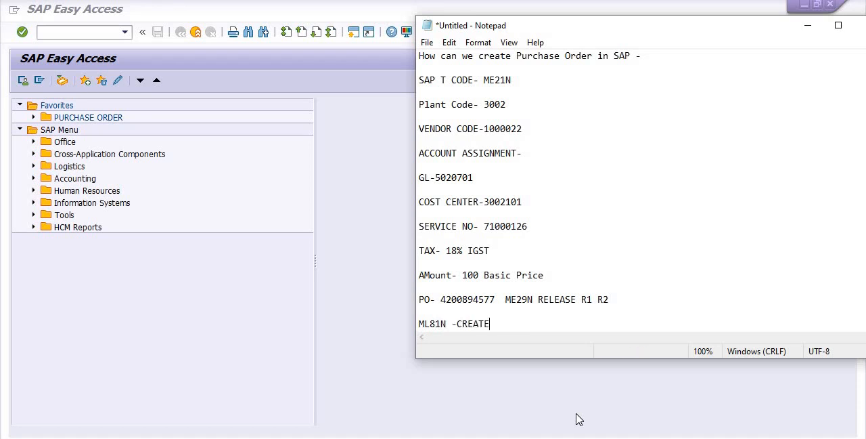
text(SES)
Return to SAP, open transaction ML81N and bring up the selection of another purchase order.
click(54, 32)
text(ML81)
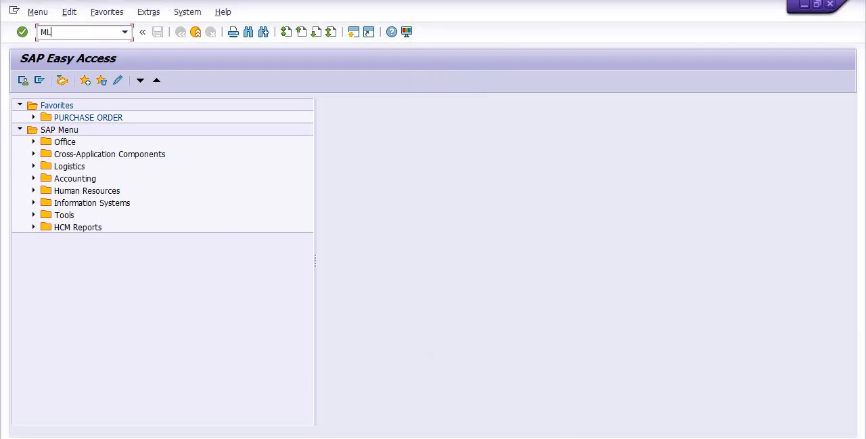
text(N)
key(Return)
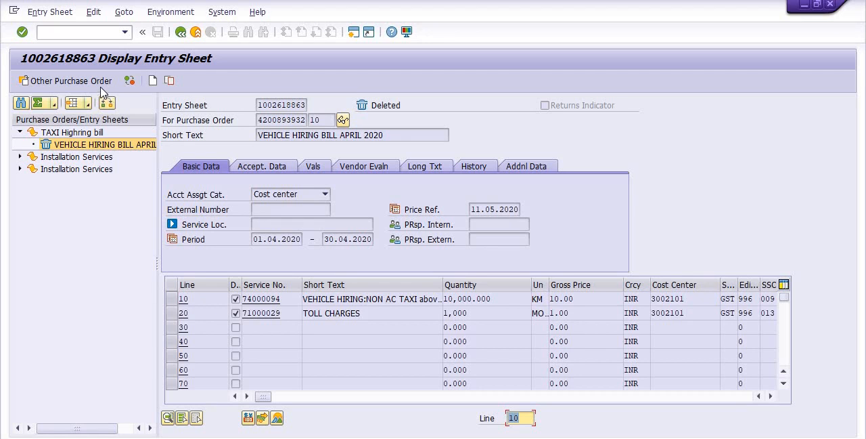
click(100, 86)
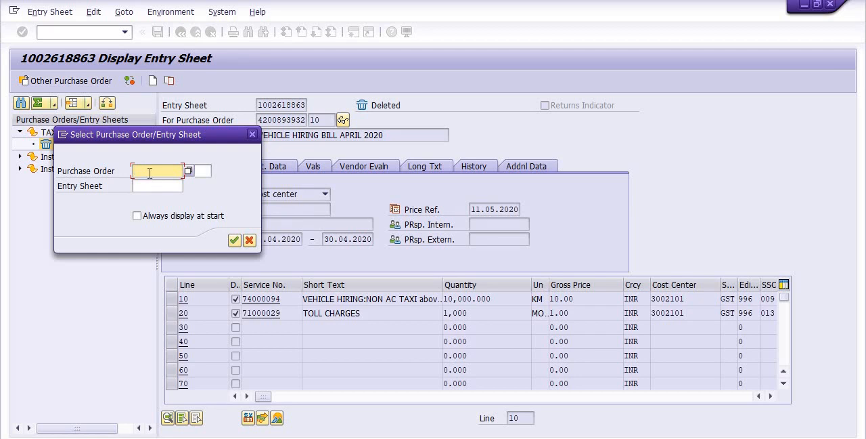
key(ctrl+v)
key(BackSpace)
key(BackSpace)
key(BackSpace)
key(BackSpace)
key(BackSpace)
key(BackSpace)
key(BackSpace)
key(BackSpace)
key(BackSpace)
key(BackSpace)
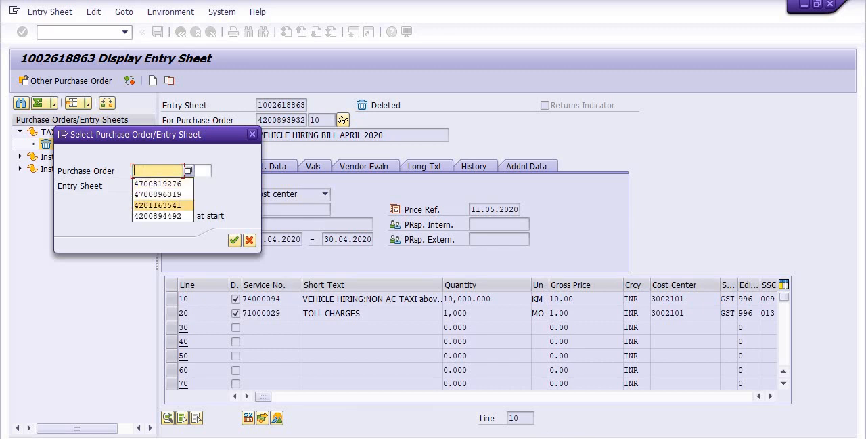
Copy the purchase order number from the Notepad notes into the Purchase Order field and load that order for service entry.
key(alt+Tab)
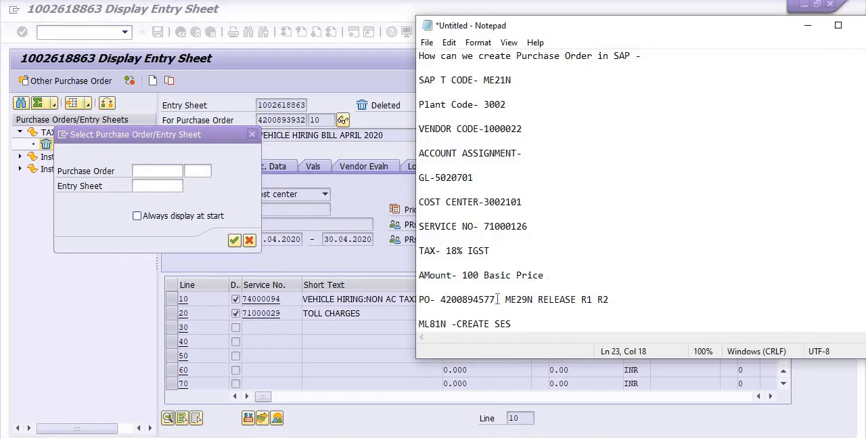
drag(497, 298, 440, 299)
key(ctrl+c)
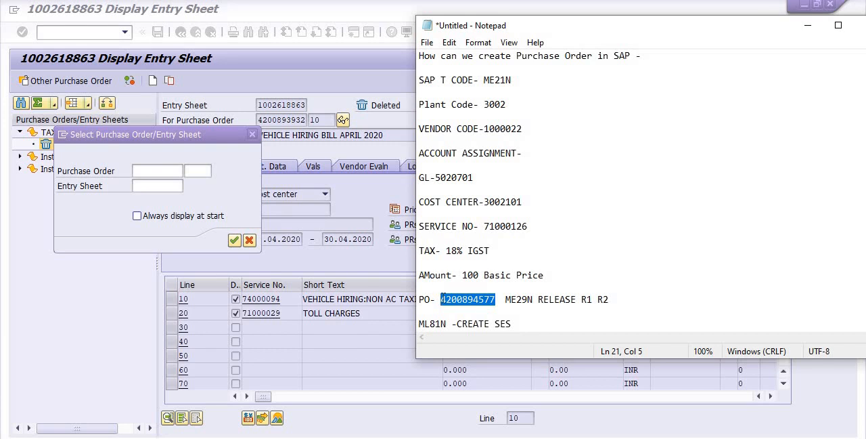
click(143, 172)
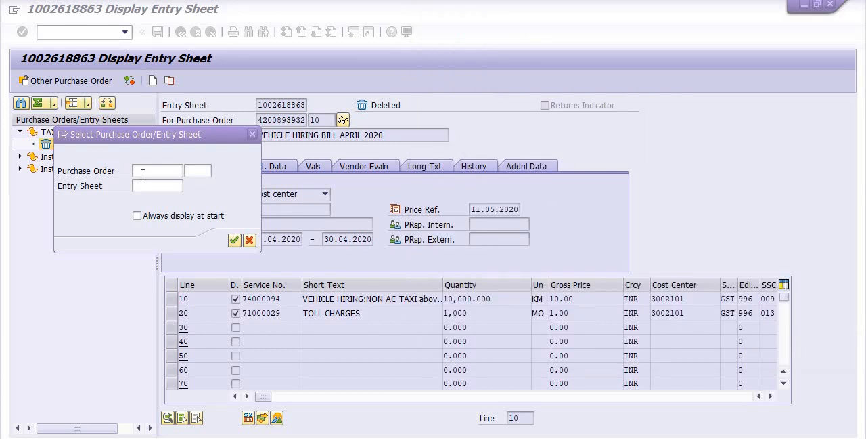
key(ctrl+v)
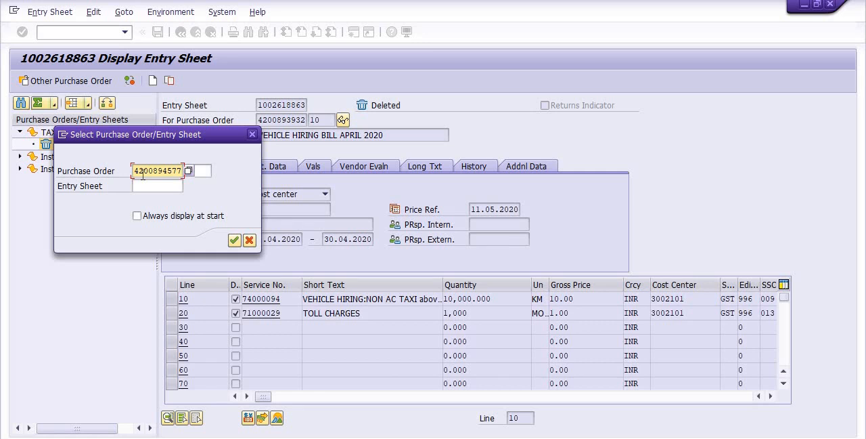
key(Return)
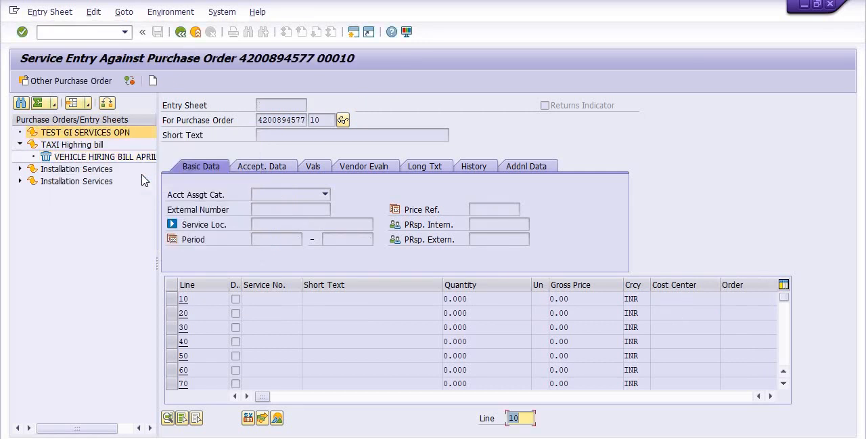
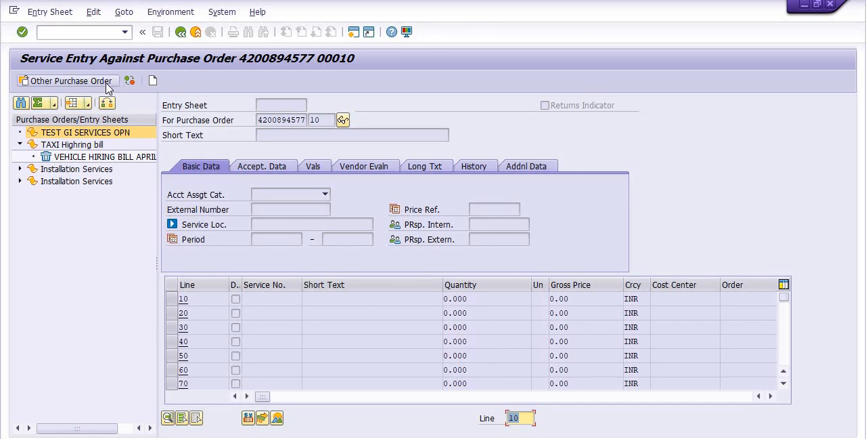
Create a new entry sheet for the purchase order with the short text TEST AND TRG SERVICES BY VENDOR.
click(155, 82)
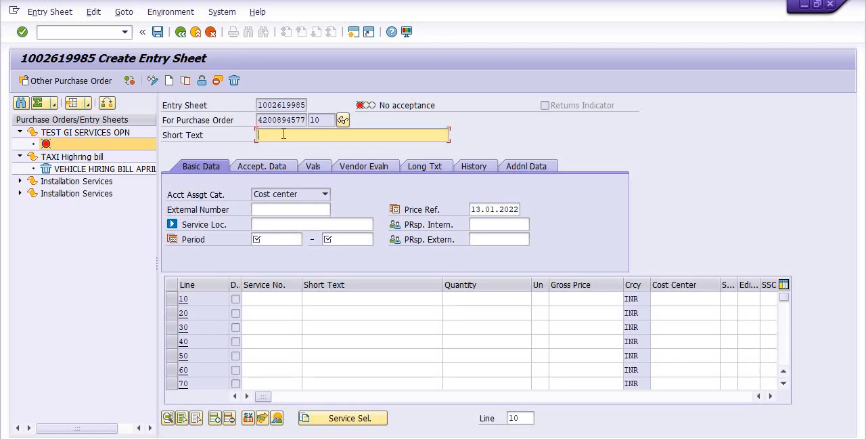
text(T)
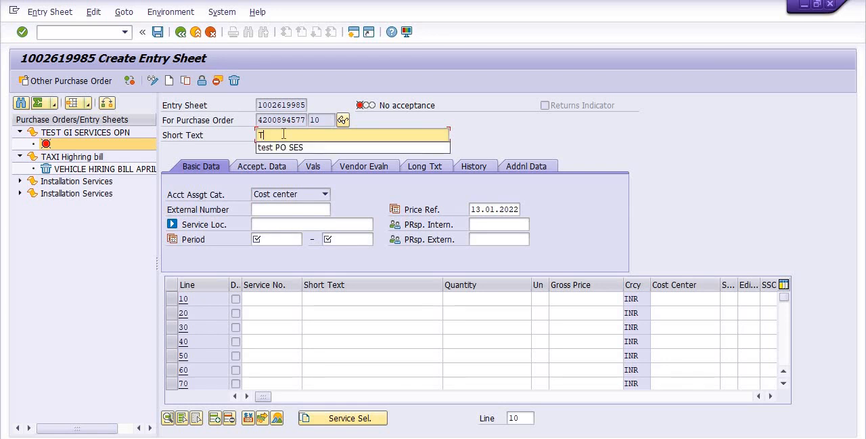
text(EST A)
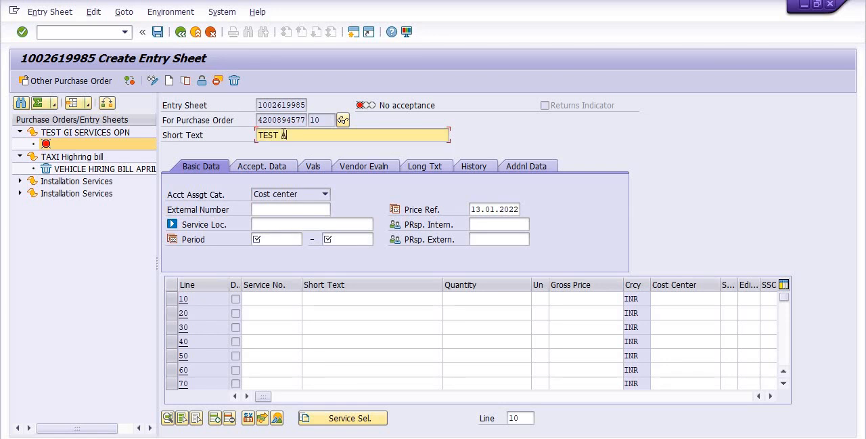
text(ND TRG SERVICES B)
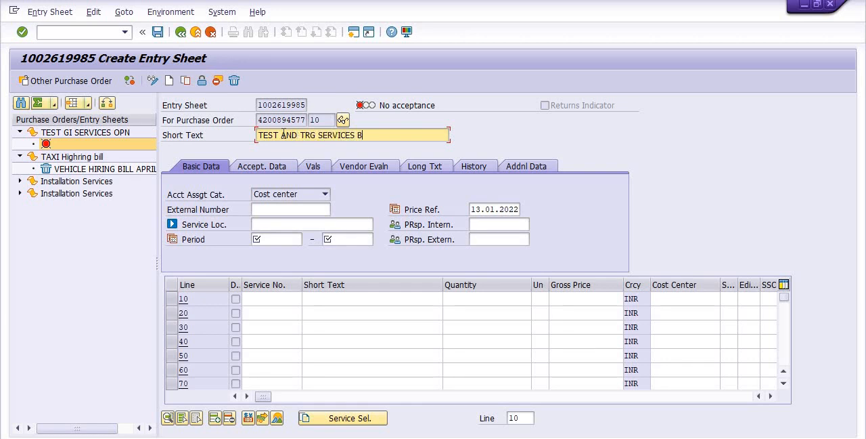
text(Y VENDOR)
Set the entry sheet's service period from 11.01.2022 to 13.01.2022.
click(273, 238)
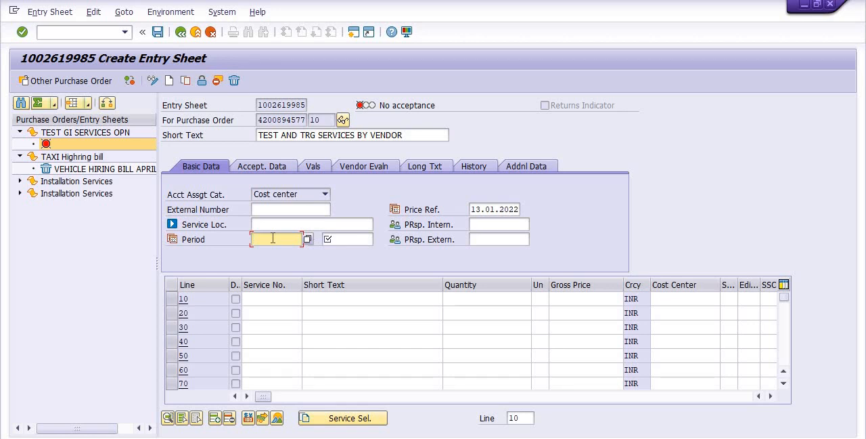
text(11.01.2022)
key(Tab)
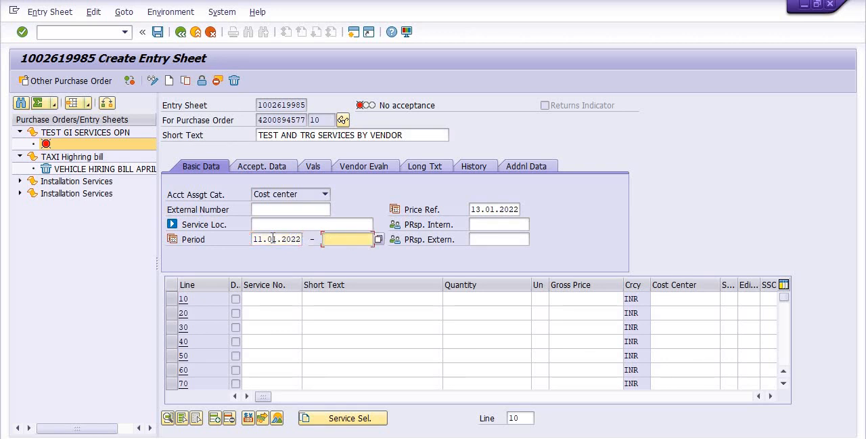
text(13.01.2022)
In the additional data, set the storage location to 1000 and the reference circle to 1030.
click(532, 171)
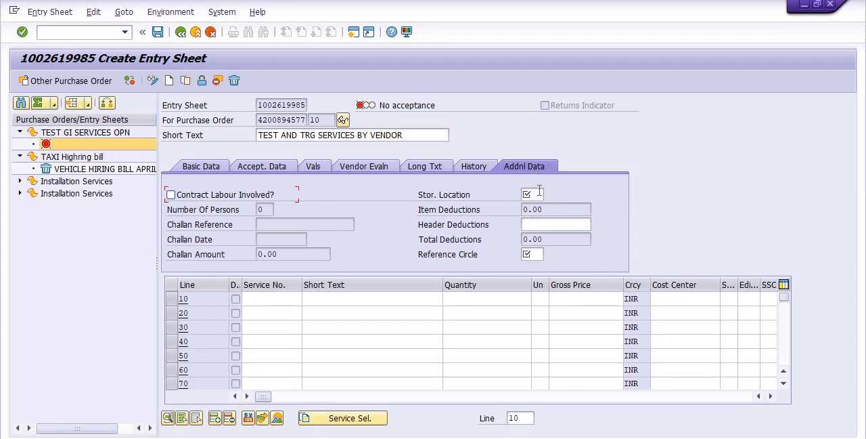
click(539, 194)
text(1004)
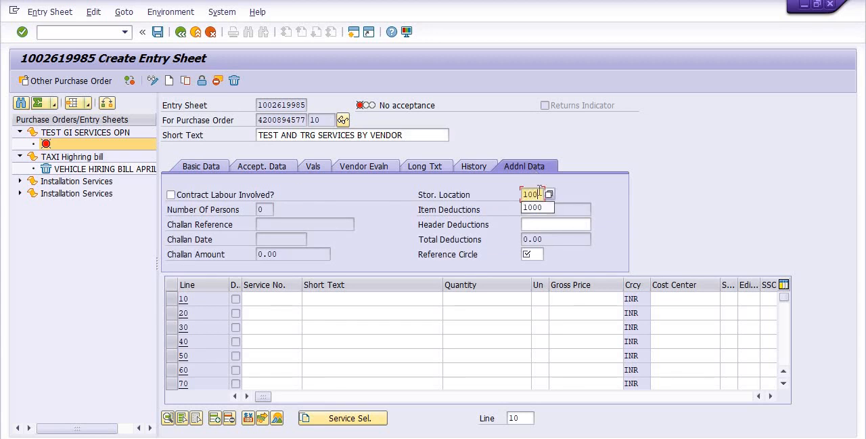
click(540, 253)
text(10)
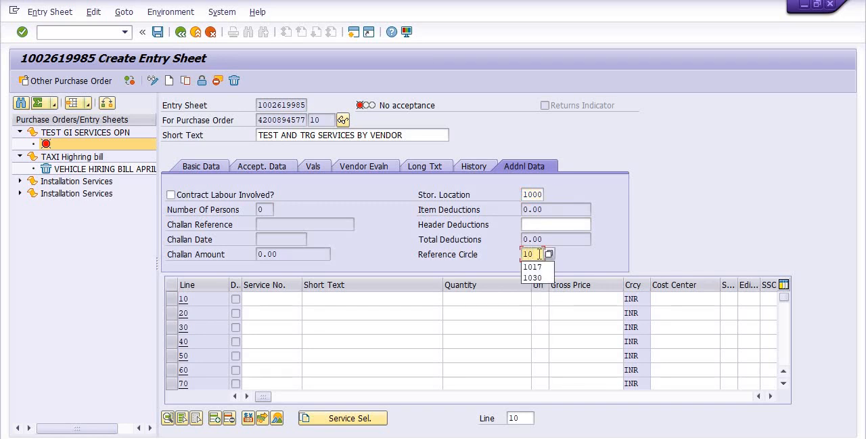
text(30)
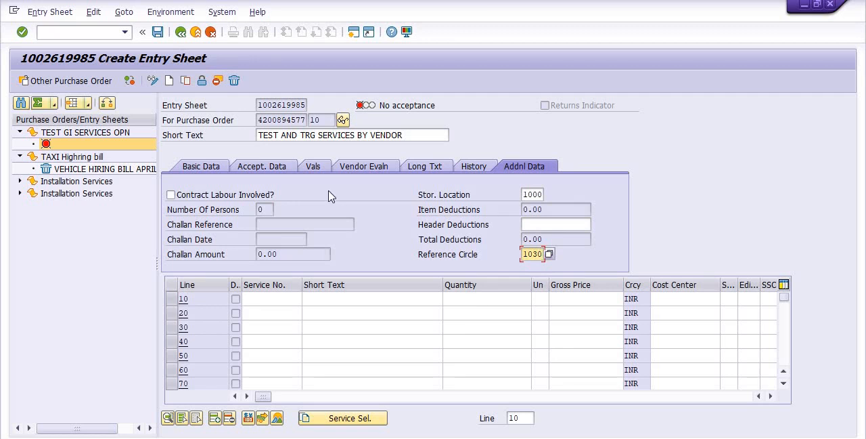
Enter CMBTR as the service location in the entry sheet's basic data.
click(198, 167)
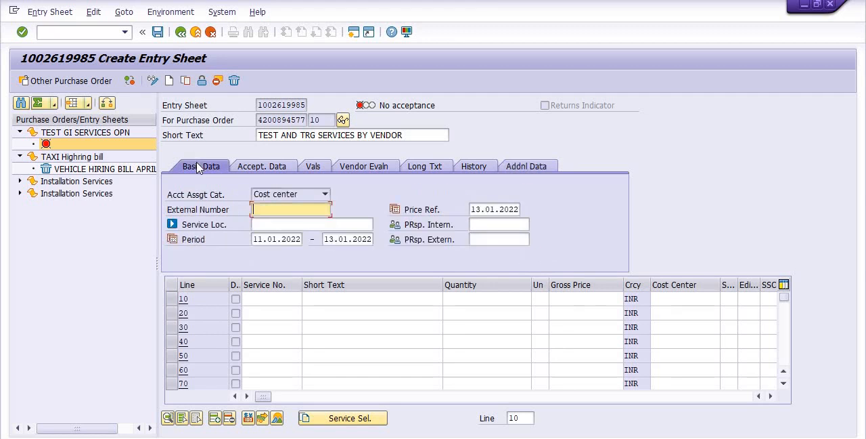
click(259, 222)
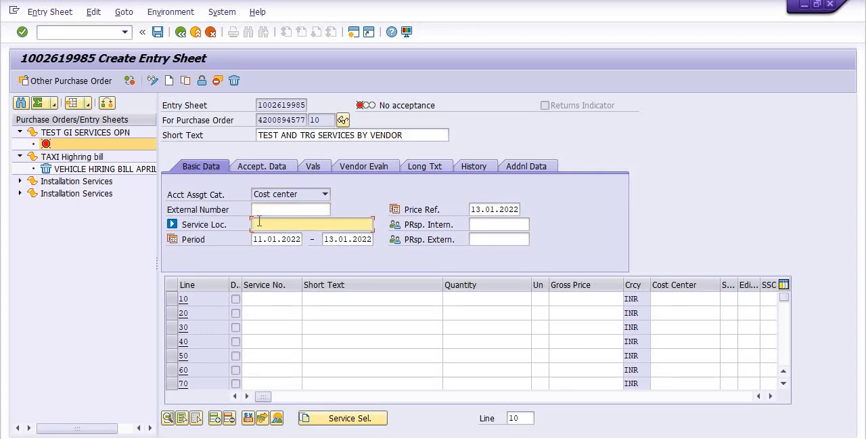
text(CMBTR)
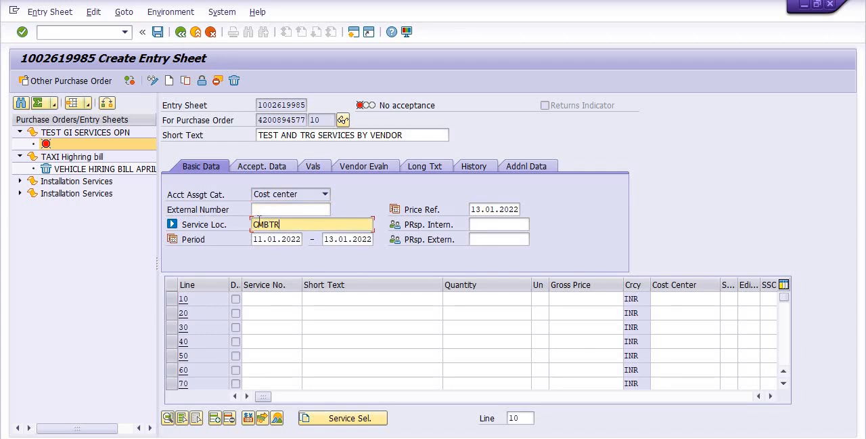
Enter TEST AND TRG SERVICES BY as the document text in the acceptance data.
click(277, 171)
click(254, 237)
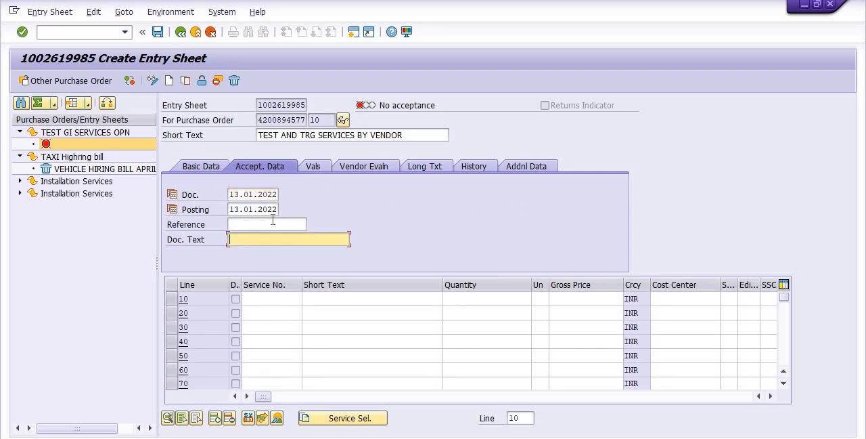
click(333, 135)
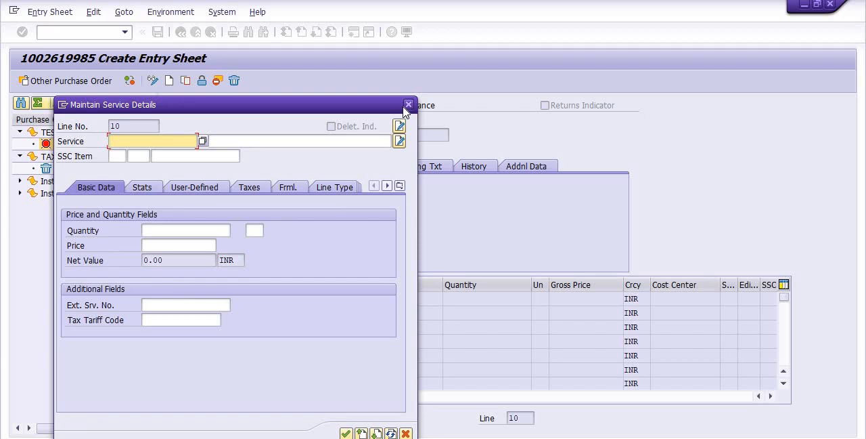
click(408, 105)
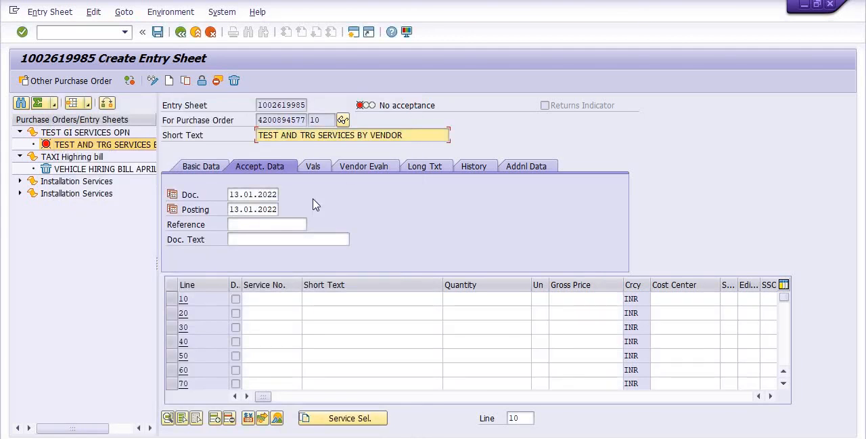
click(266, 240)
text(TEST AND TRG SERVICES BY)
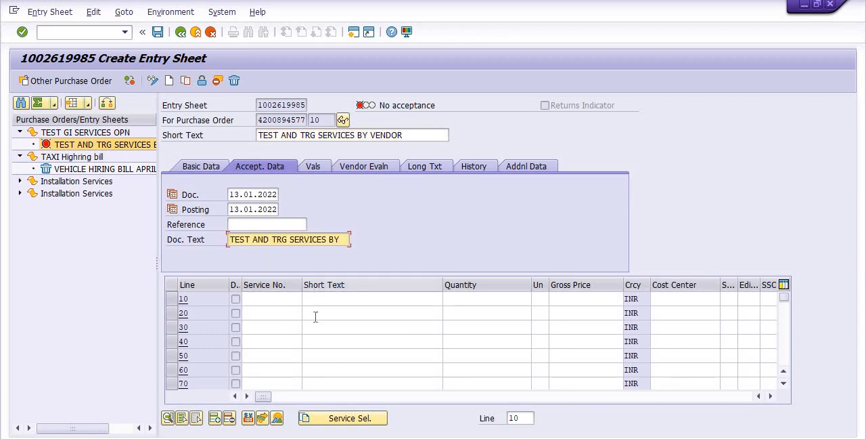
Adopt service line 10 from the purchase order with its full quantity into the entry sheet.
click(342, 420)
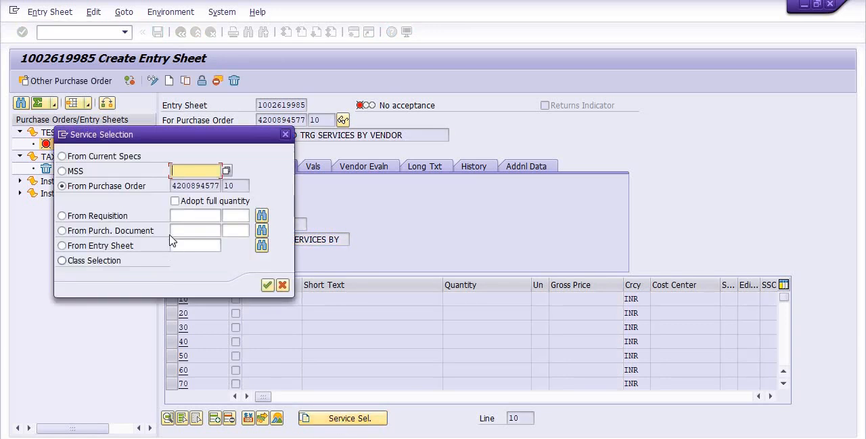
click(176, 201)
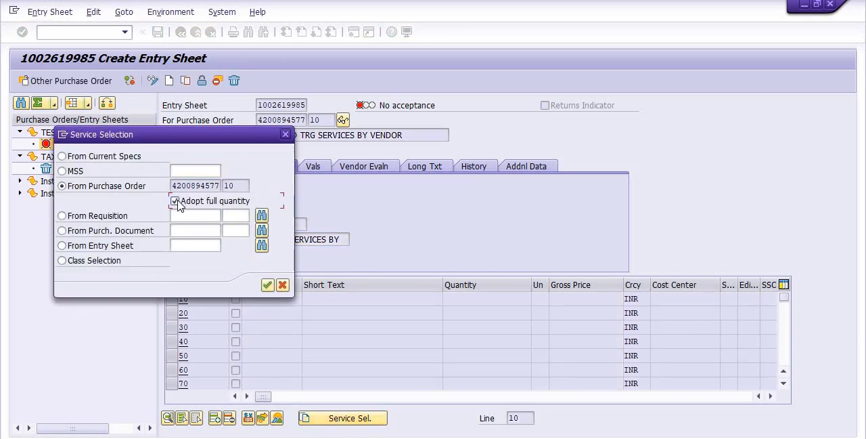
click(269, 286)
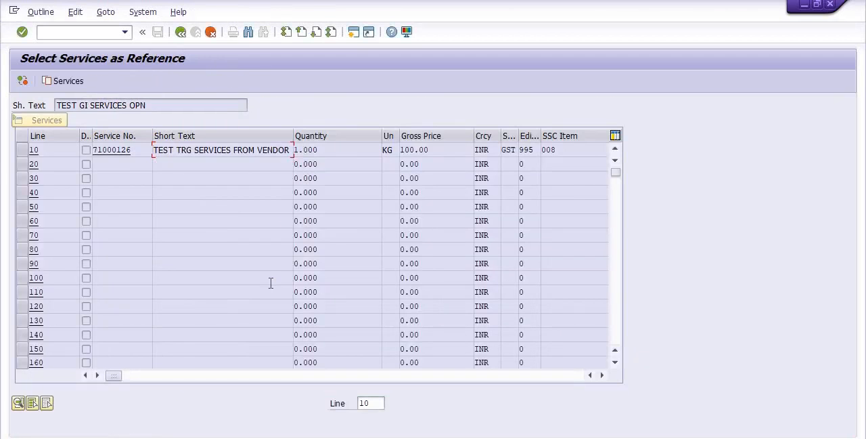
click(23, 150)
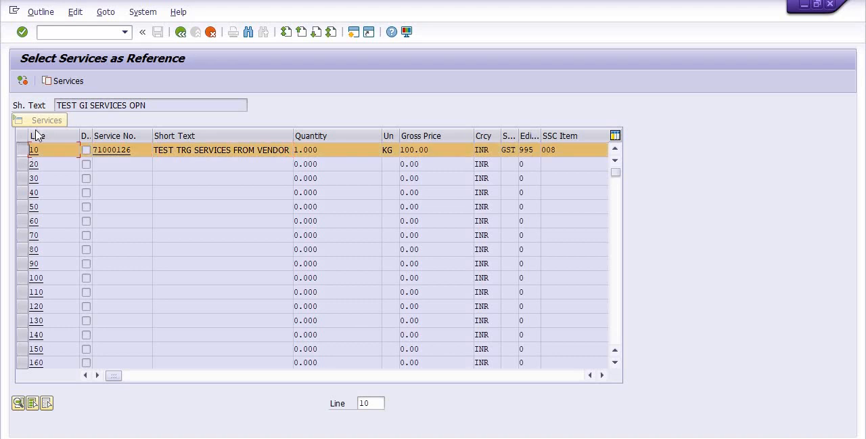
click(65, 81)
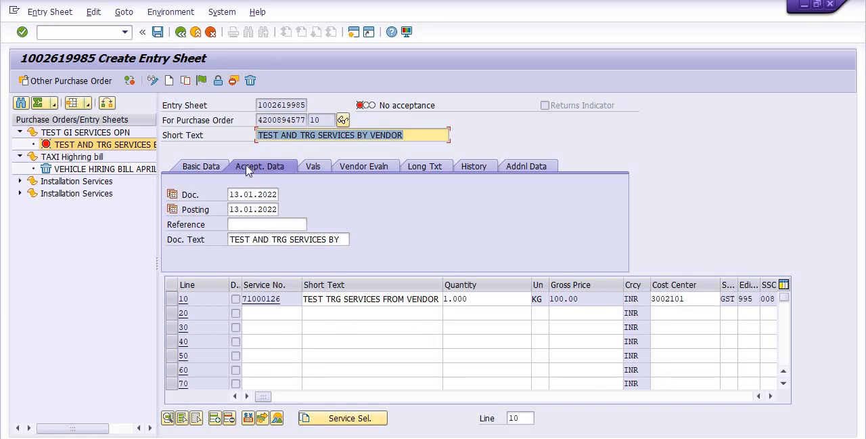
Save the entry sheet and copy its number from the save message to the end of the ML81N line in the Notepad notes.
click(157, 31)
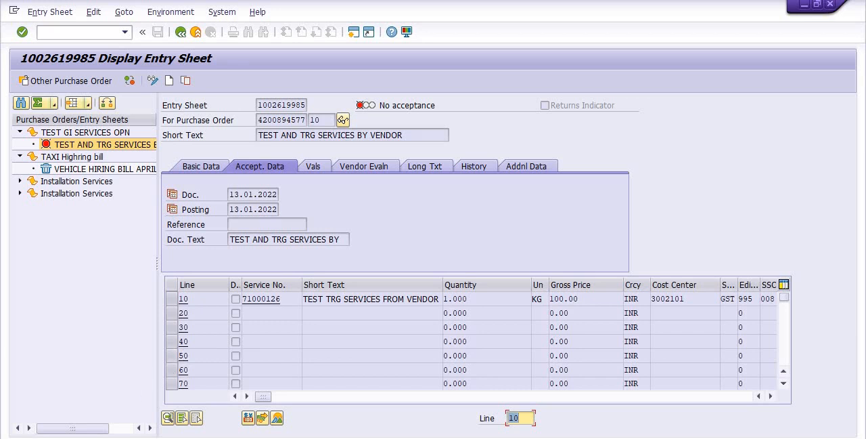
double_click(81, 437)
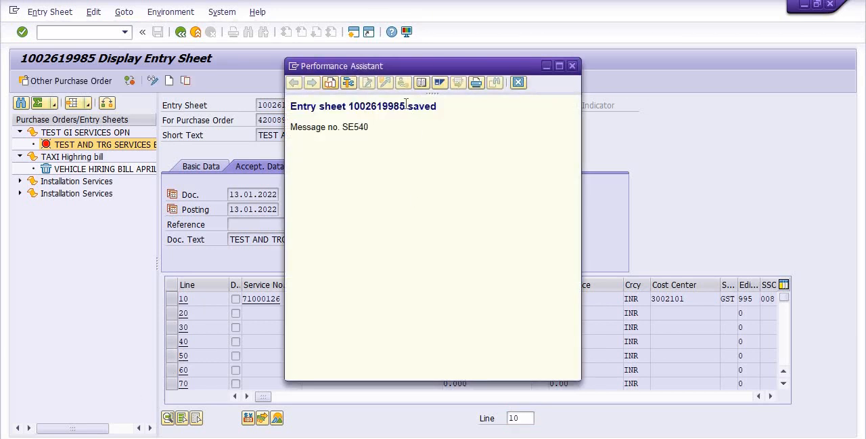
drag(405, 104, 353, 114)
key(ctrl+c)
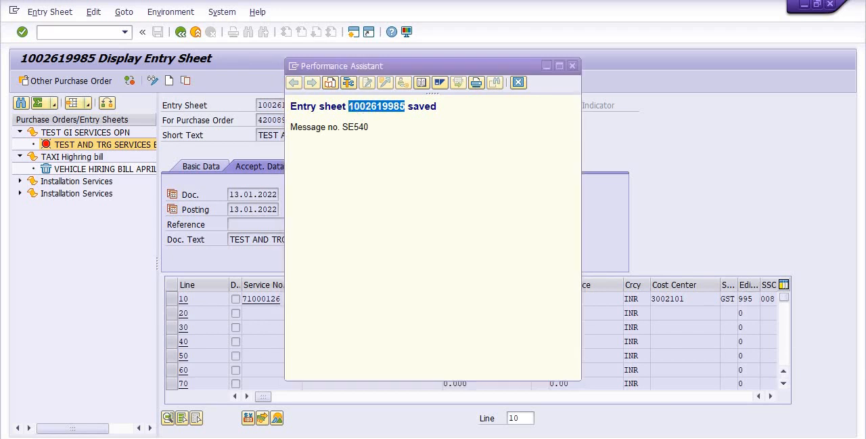
key(alt+Tab)
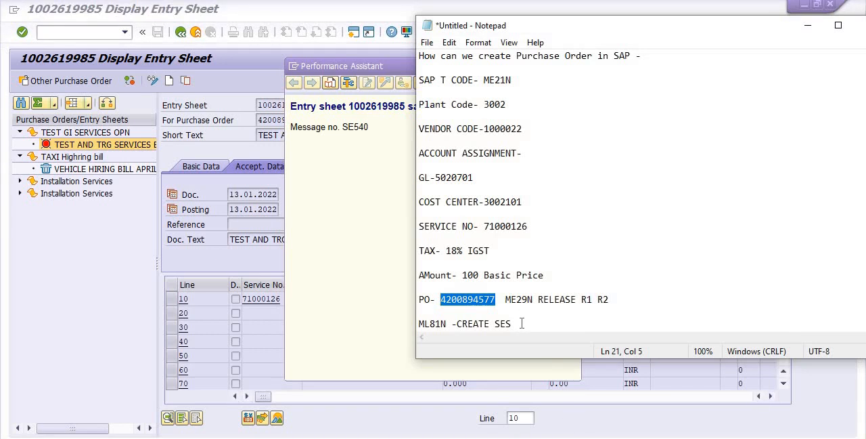
click(523, 323)
text(-)
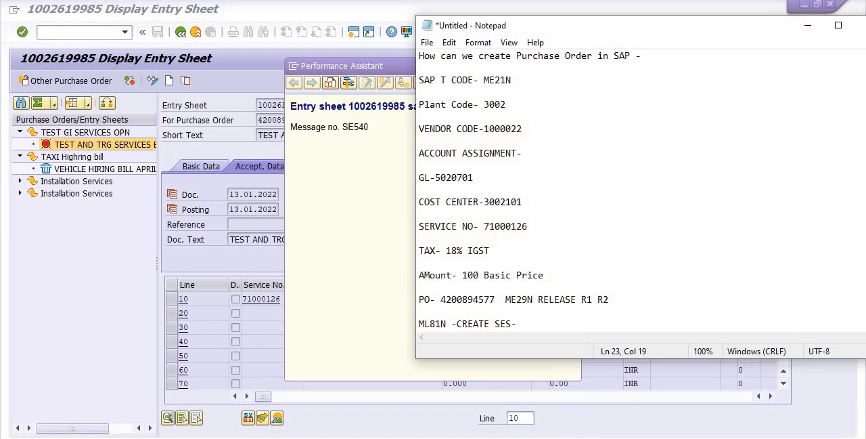
key(ctrl+v)
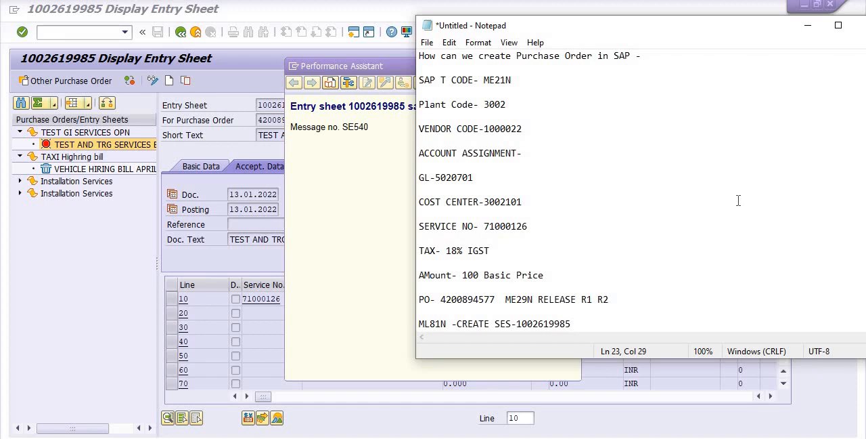
Return to the SAP window and leave the entry sheet for SAP Easy Access.
click(805, 5)
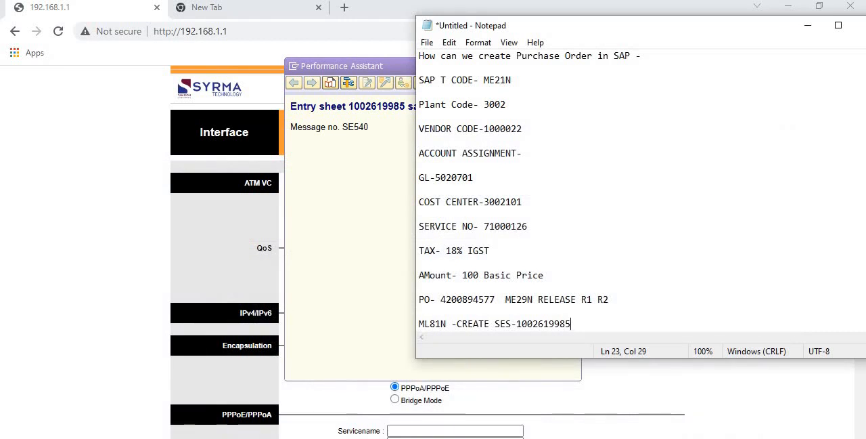
click(482, 437)
click(515, 427)
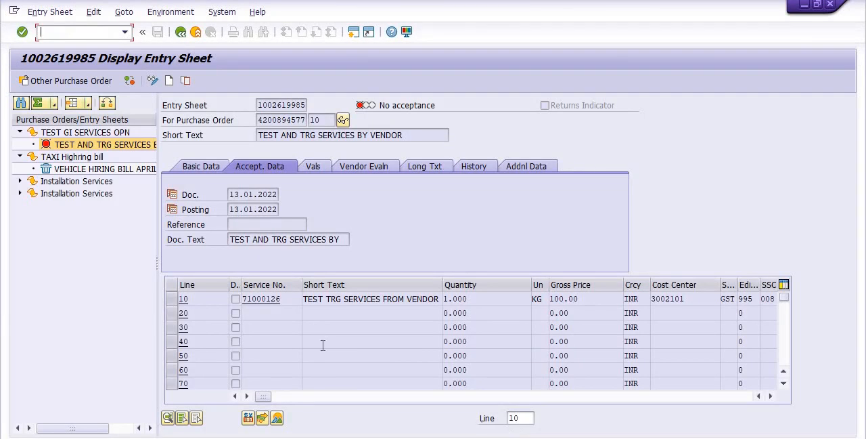
click(180, 32)
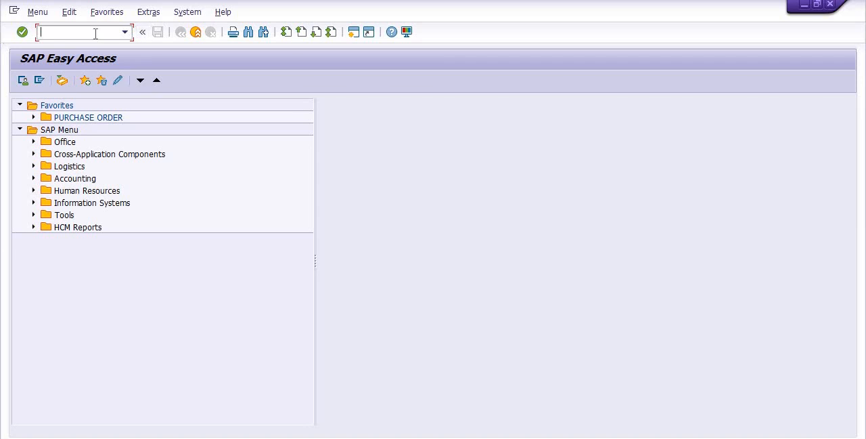
Reopen transaction ML81N, consult the Notepad notes and return to the entry sheet display.
text(ML81N)
key(Return)
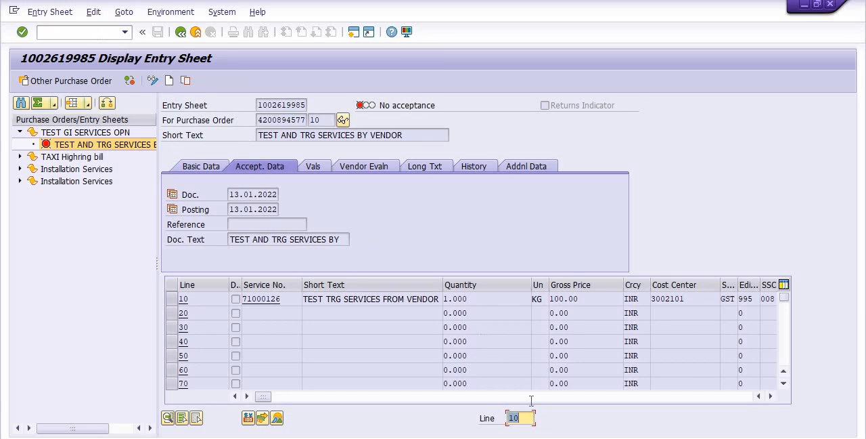
click(567, 407)
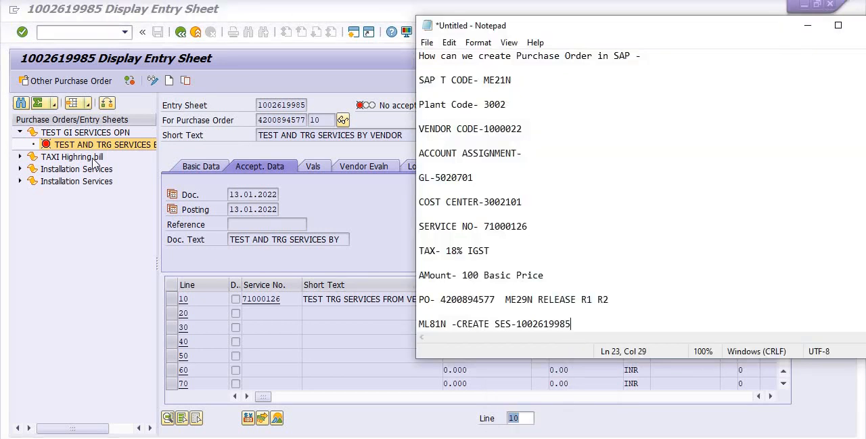
click(812, 26)
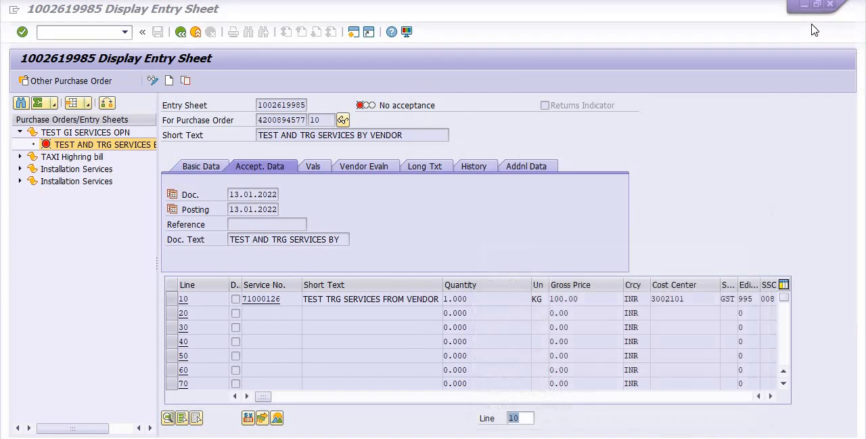
Select the saved entry sheet for display by entering its copied number in the purchase order/entry sheet selection.
click(100, 84)
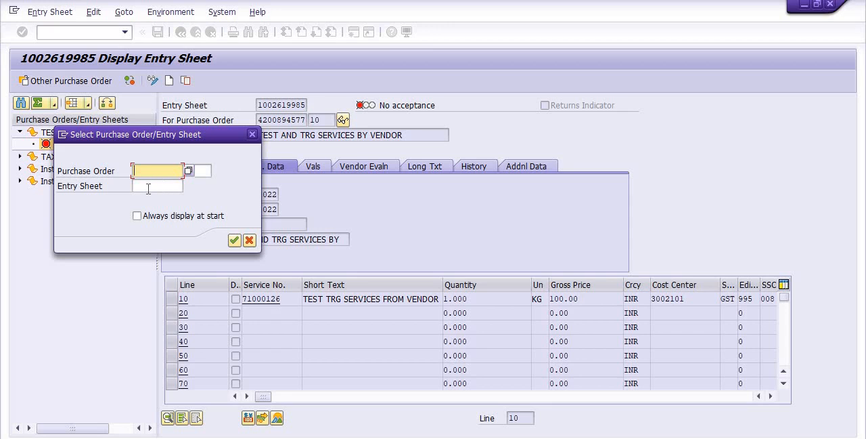
click(148, 187)
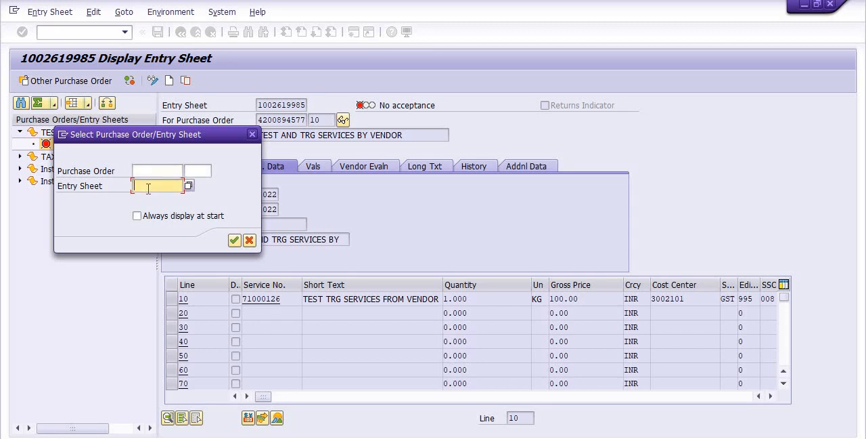
key(ctrl+v)
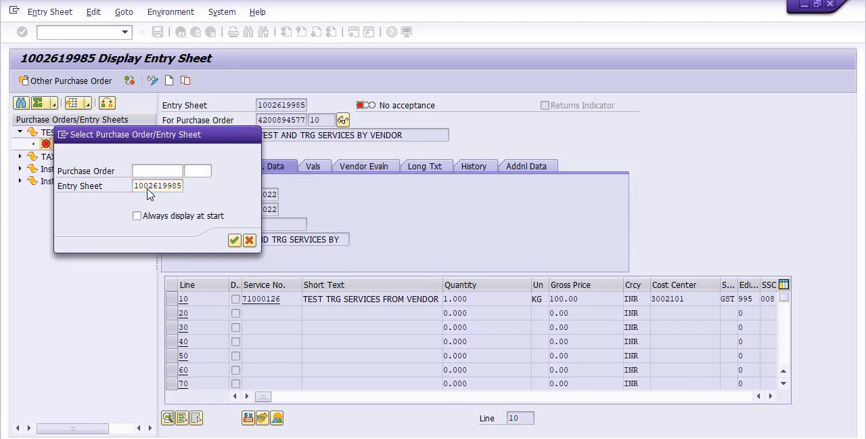
key(Return)
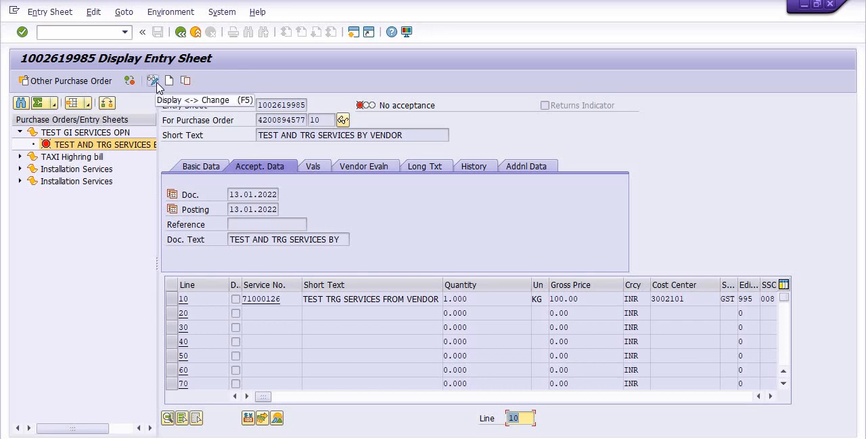
Switch the entry sheet to change mode, release it with release codes R1 and R2, and save it.
click(156, 84)
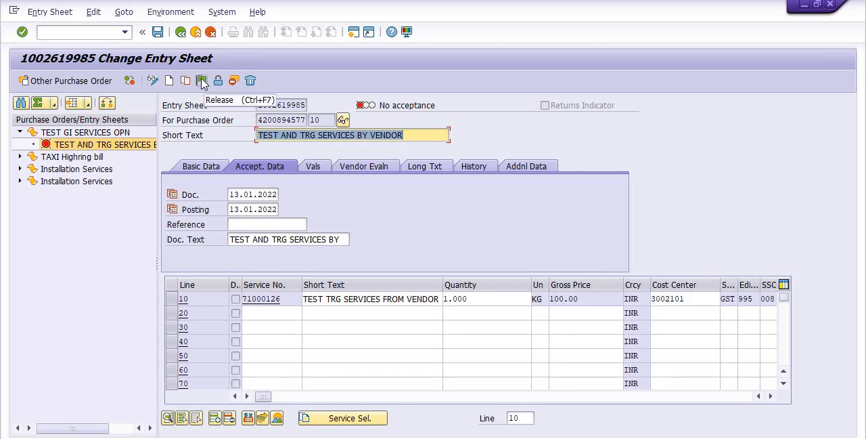
click(202, 81)
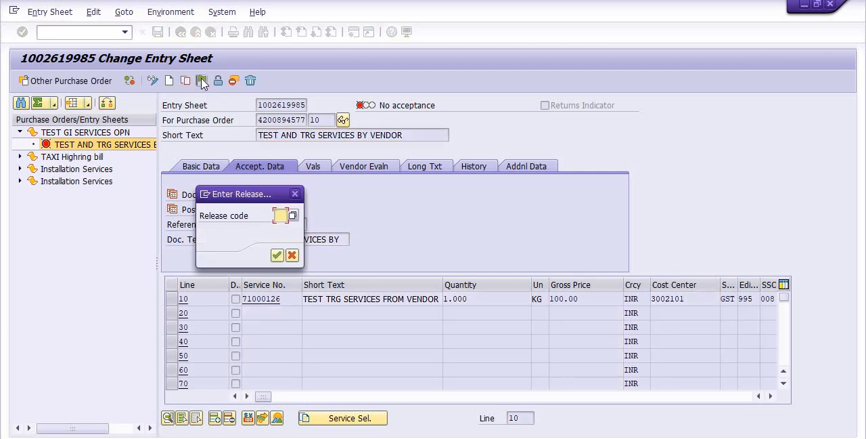
text(R1)
key(Return)
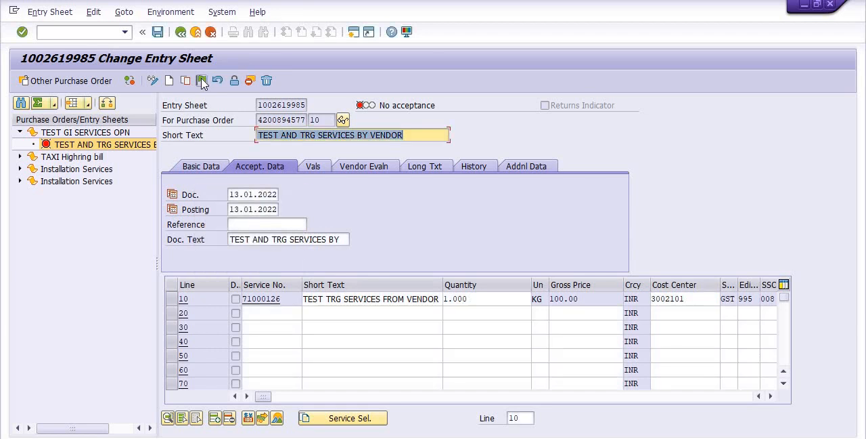
click(202, 81)
text(R)
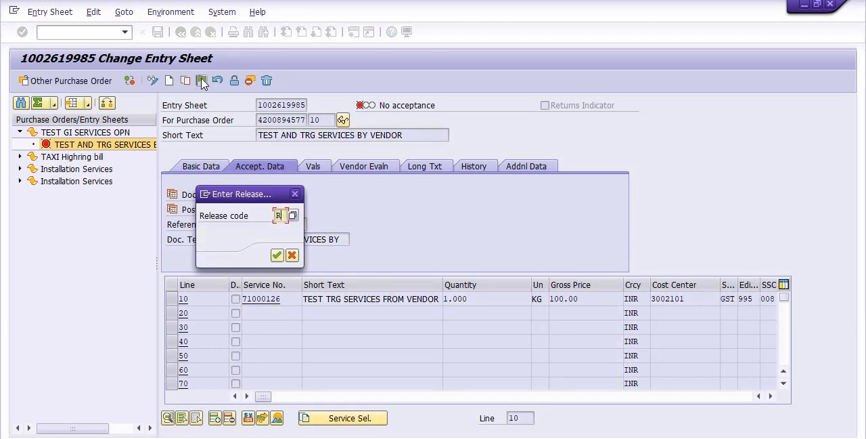
text(2)
key(Return)
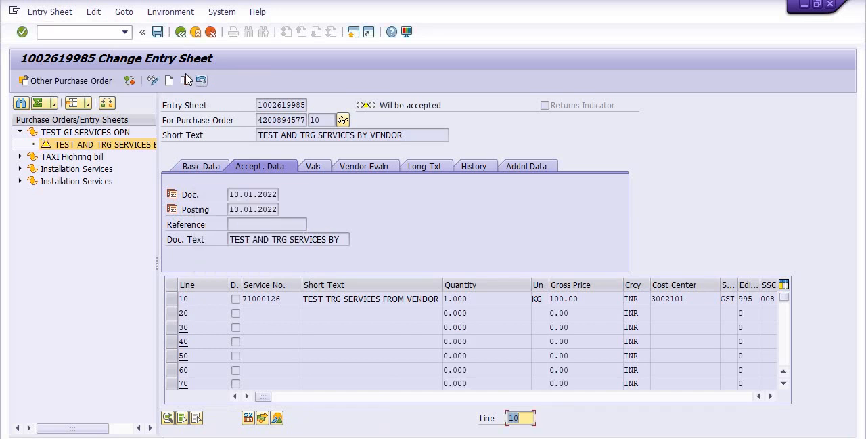
click(157, 35)
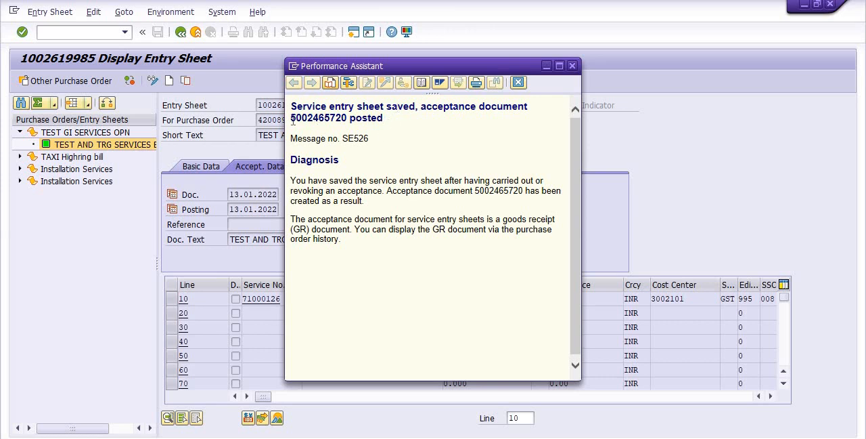
Copy the acceptance document number from the message help and append "RELEASE SES BY ML81N R1 R2" to the ML81N line in the Notepad notes.
drag(291, 118, 347, 117)
key(ctrl+c)
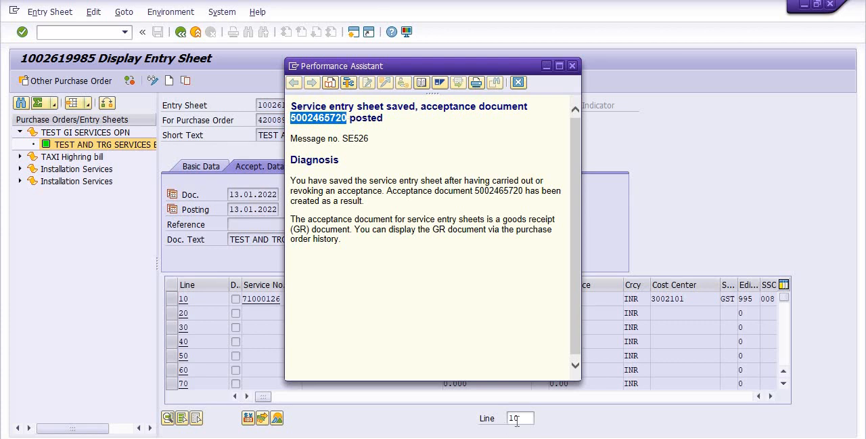
key(alt+Tab)
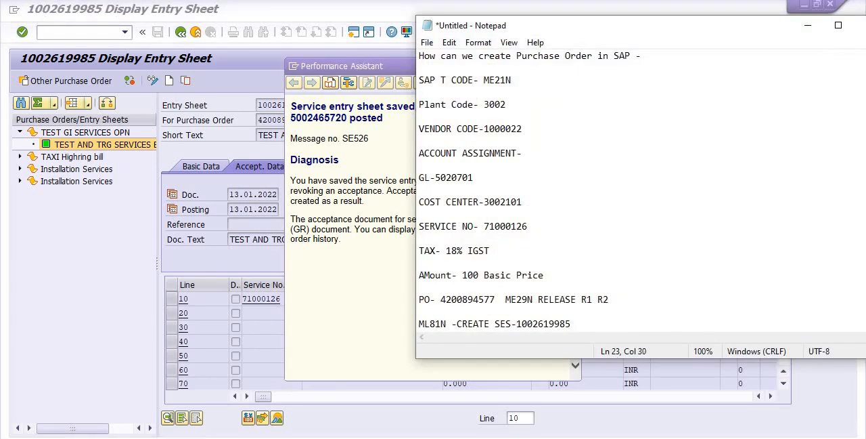
text(RE)
text(LEASE SES)
text(ML81)
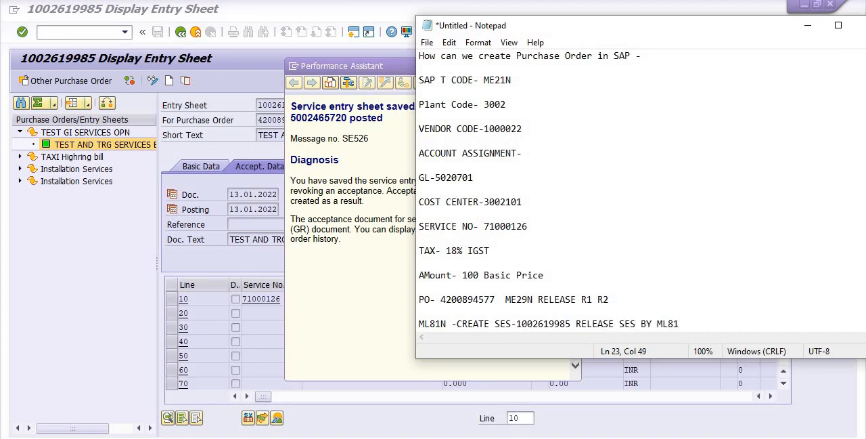
text(N R1 R2)
Add a new line to the notes reading "MIGO DCUMENT-" followed by the copied acceptance document number.
key(Return)
key(Return)
text(MIG)
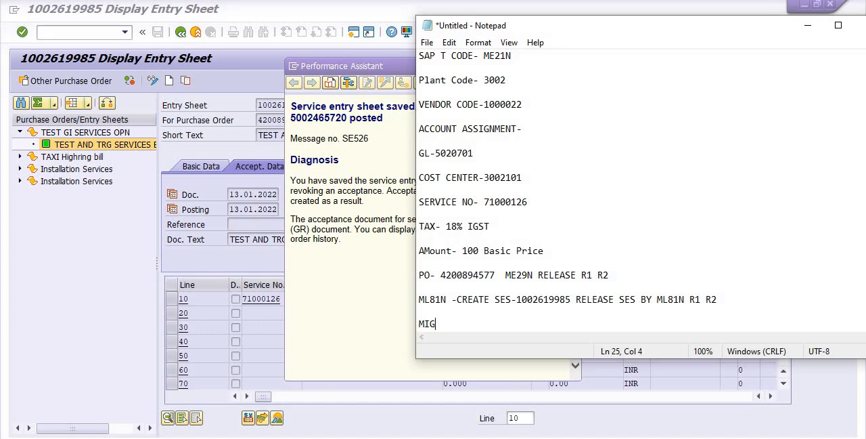
text(O DCUMENT-)
key(ctrl+v)
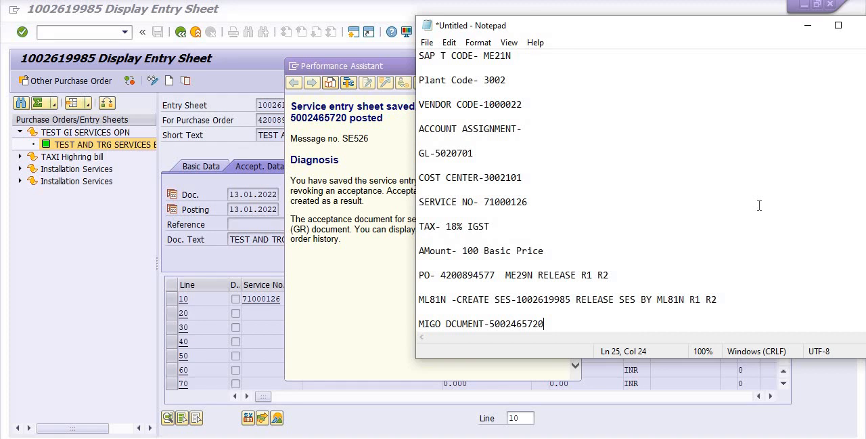
Return to the SAP window, put away the message help and start the Print/Transmit Messages transaction for service entry sheets.
click(808, 32)
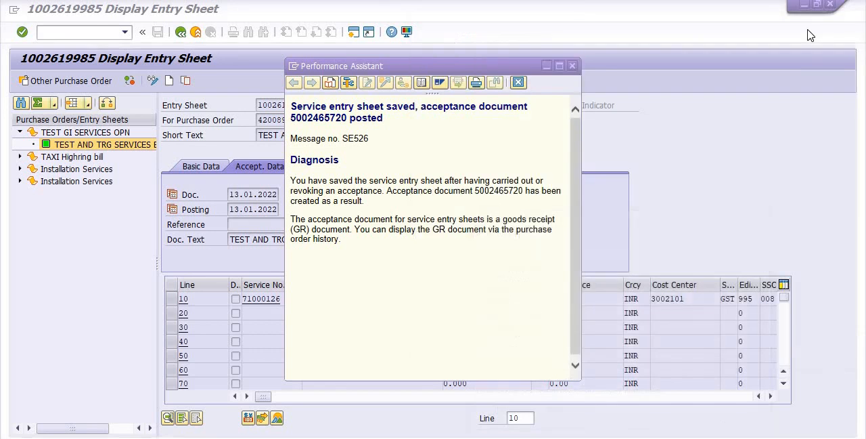
click(546, 67)
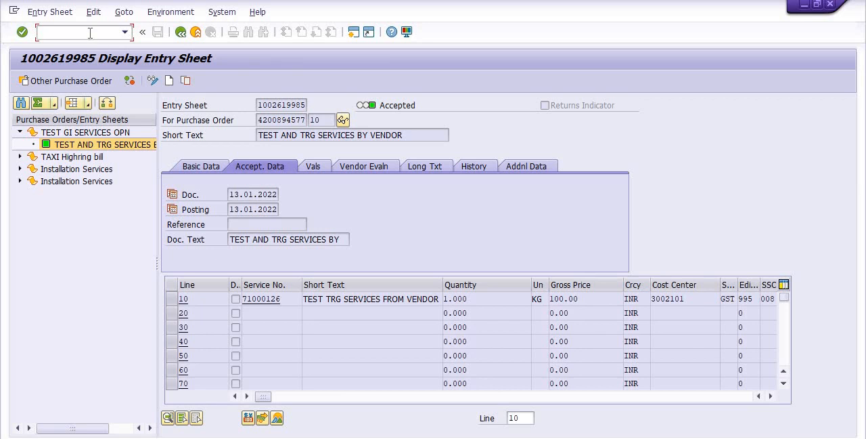
text(/N)
text(M)
text(L81N)
key(Return)
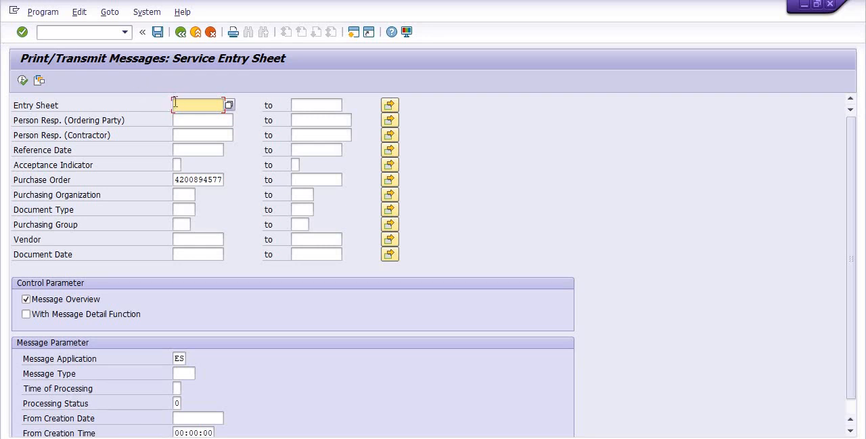
key(ctrl+v)
key(BackSpace)
key(BackSpace)
key(BackSpace)
key(BackSpace)
key(BackSpace)
key(BackSpace)
key(BackSpace)
key(BackSpace)
key(BackSpace)
key(BackSpace)
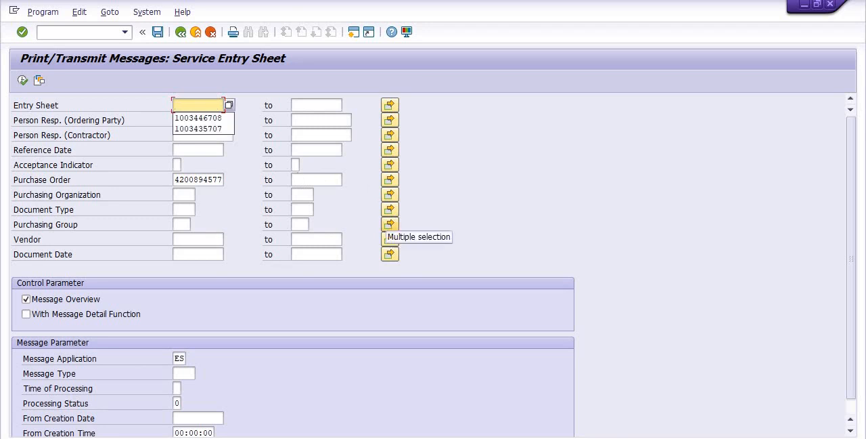
Copy the entry sheet number from the Notepad notes into the Entry Sheet selection and execute the message search.
click(550, 437)
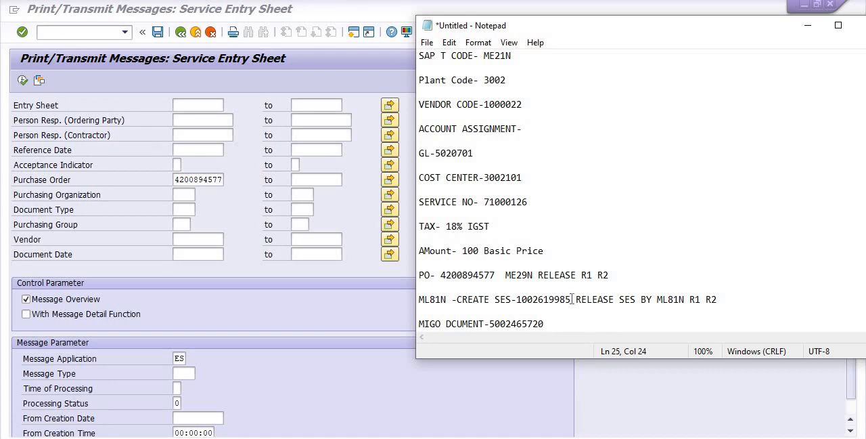
drag(572, 299, 517, 303)
key(ctrl+c)
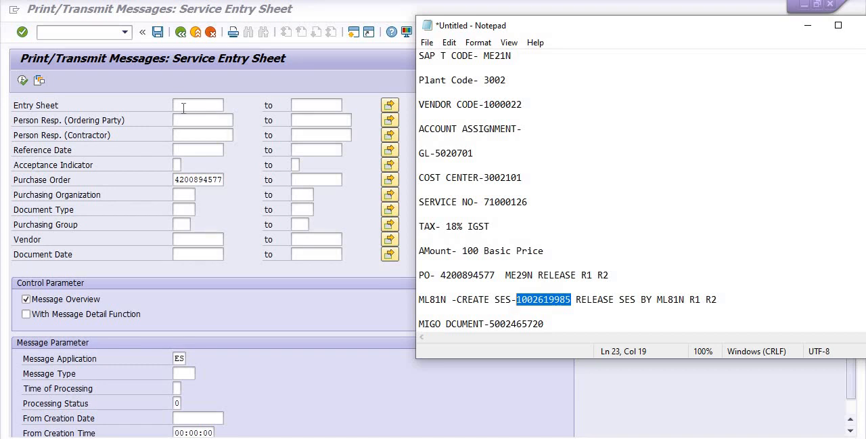
click(183, 108)
key(ctrl+v)
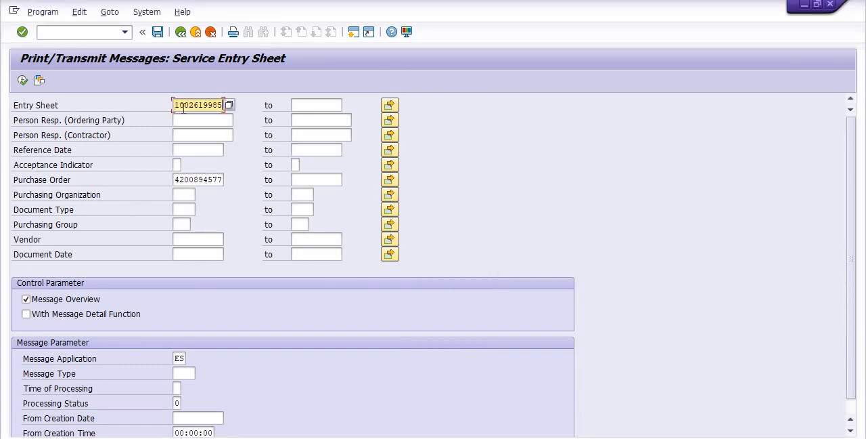
click(23, 81)
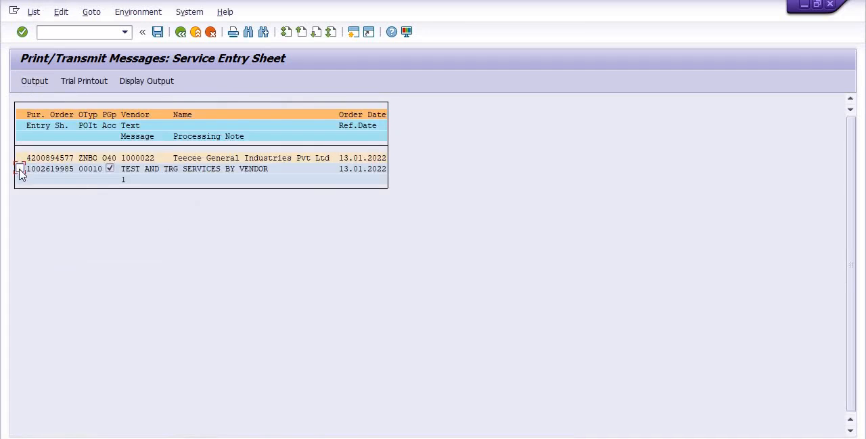
Send a trial printout of the listed entry sheet to output device LOCL with Delete After Output turned off.
click(19, 169)
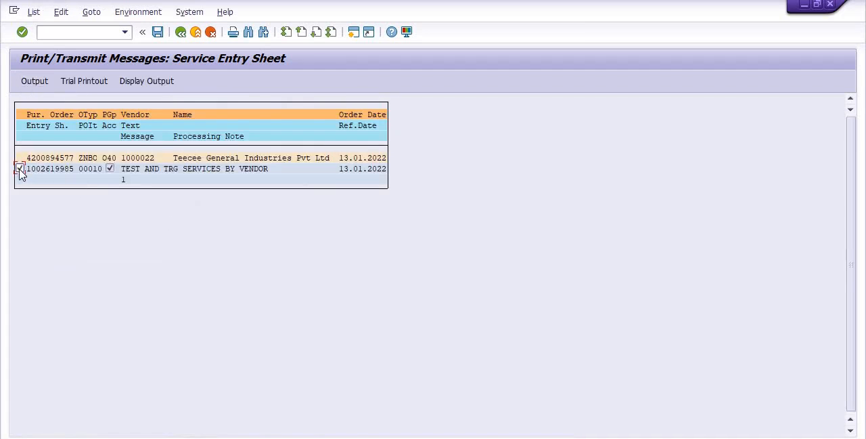
click(83, 82)
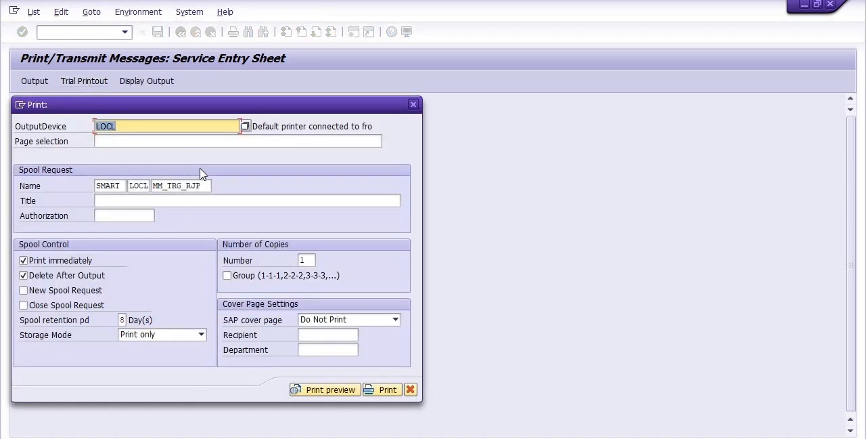
click(24, 275)
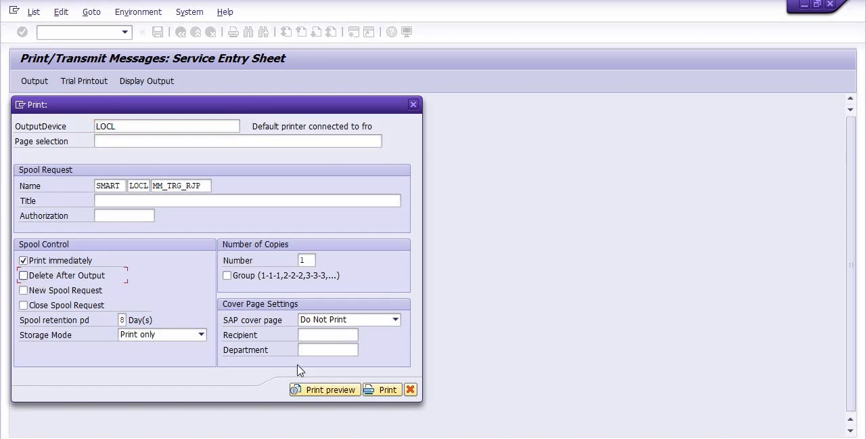
click(374, 396)
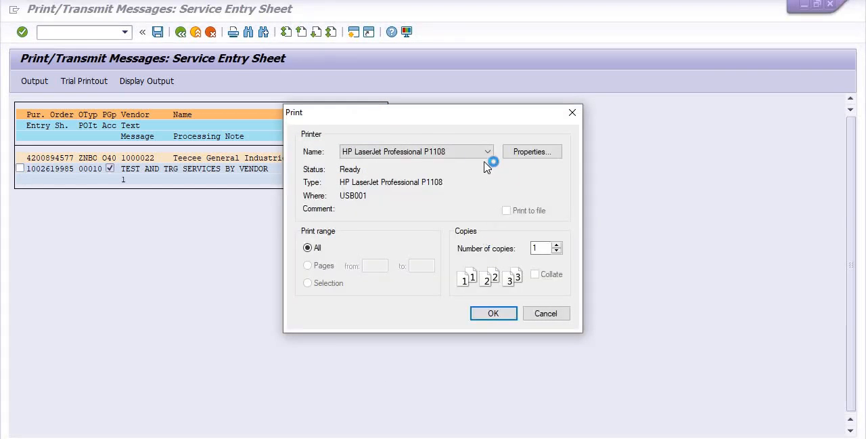
Print the entry sheet to the PDF995 printer and continue with the sponsored version.
click(485, 155)
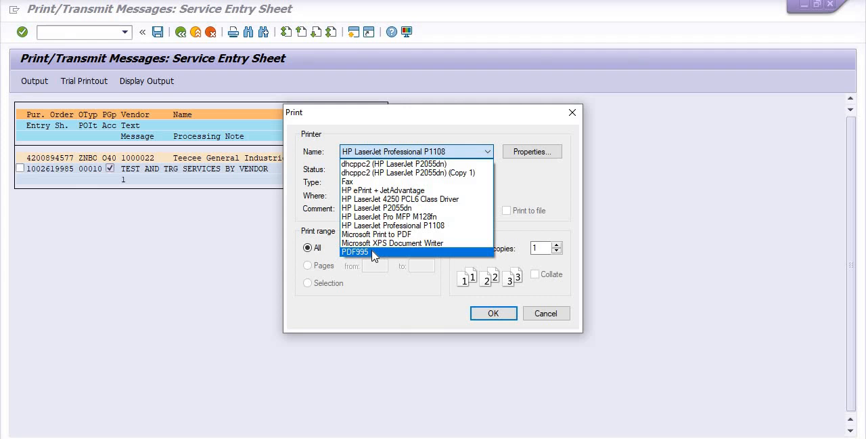
click(373, 253)
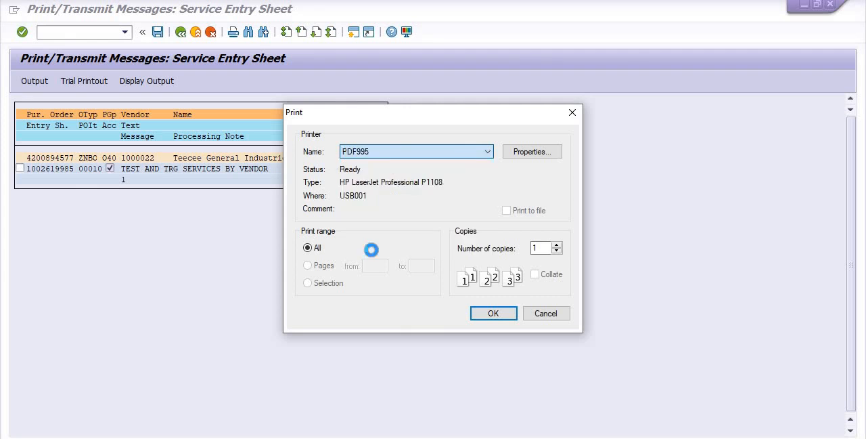
click(498, 314)
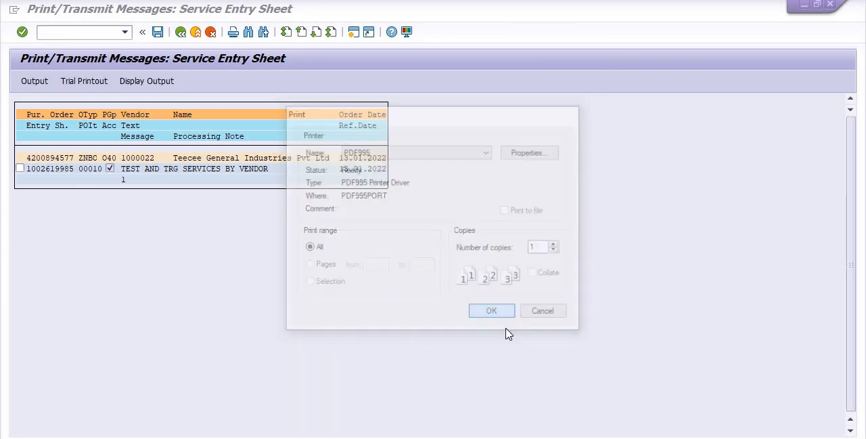
click(550, 399)
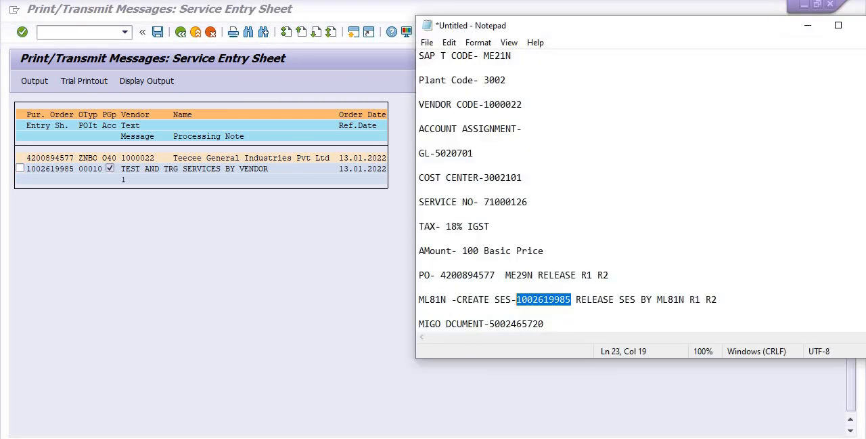
click(532, 25)
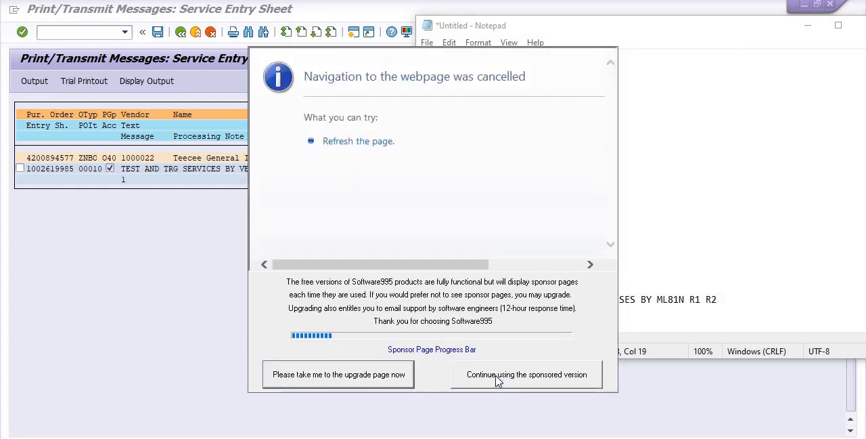
click(499, 381)
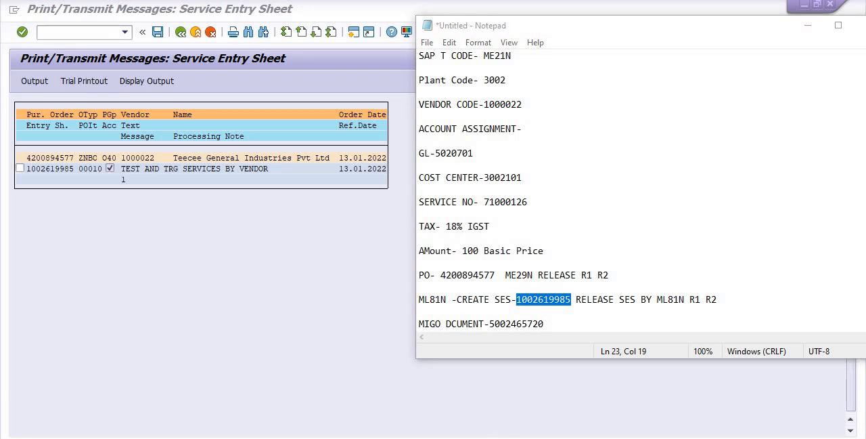
Review the printed service entry sheet PDF from the header and vendor details down to the service line and totals.
mouse_move(448, 438)
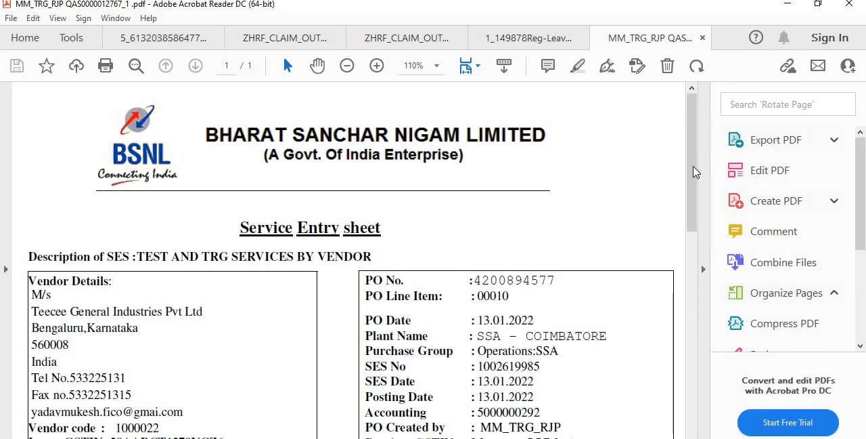
scroll(694, 172, down, 1)
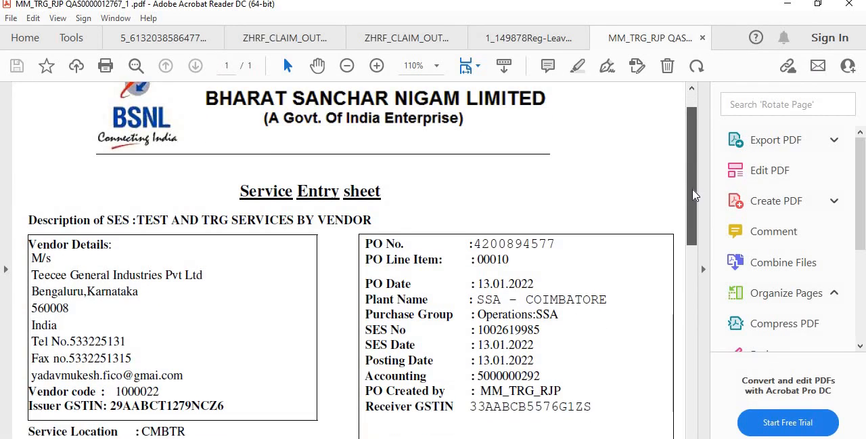
scroll(694, 193, down, 1)
scroll(695, 217, down, 1)
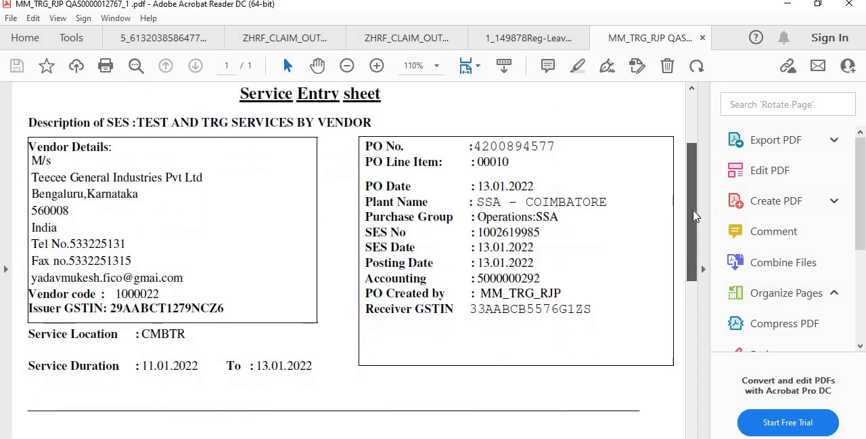
drag(696, 224, 700, 332)
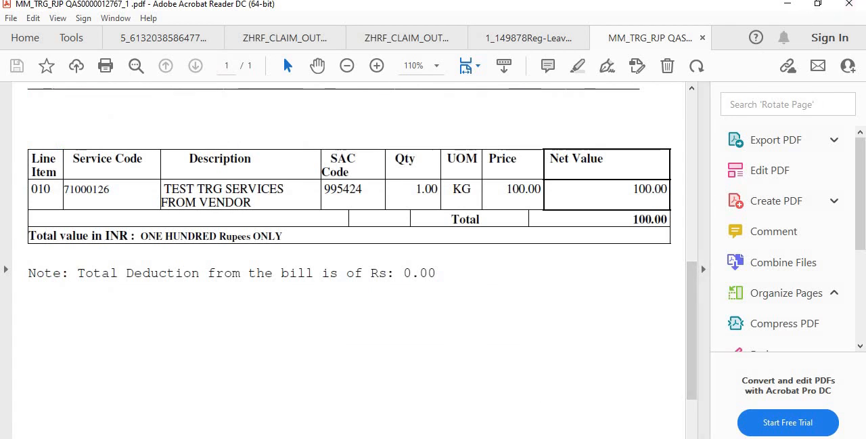
Switch back to SAP, leave the Print/Transmit Messages transaction and start transaction ML84.
click(516, 422)
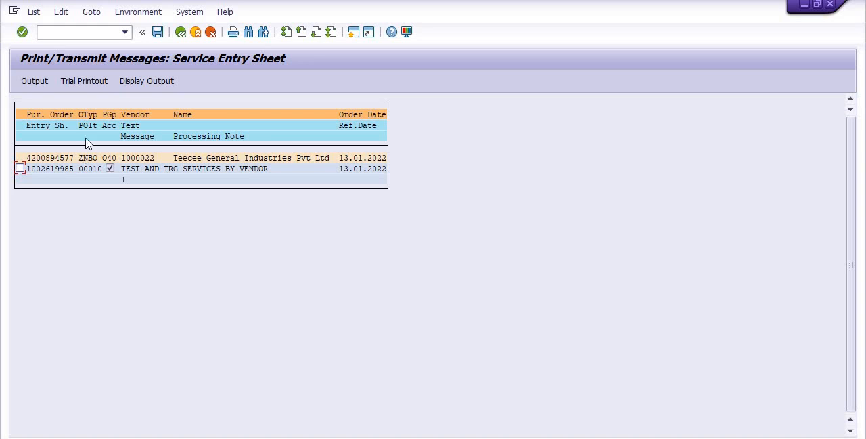
click(181, 33)
click(180, 32)
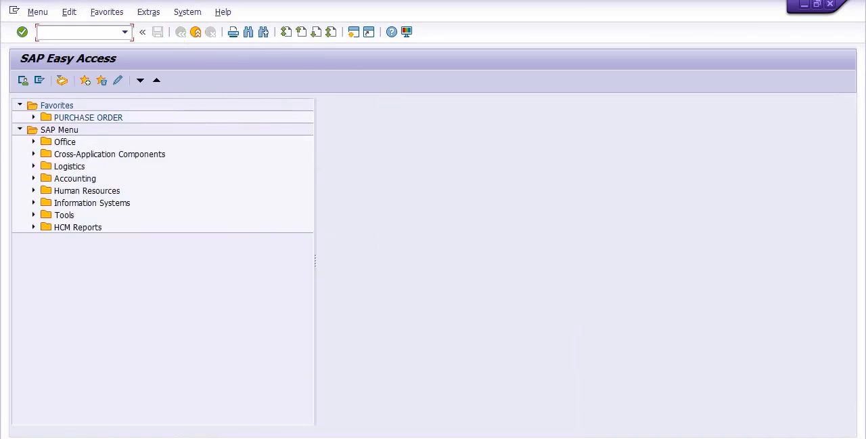
text(ML84)
key(Return)
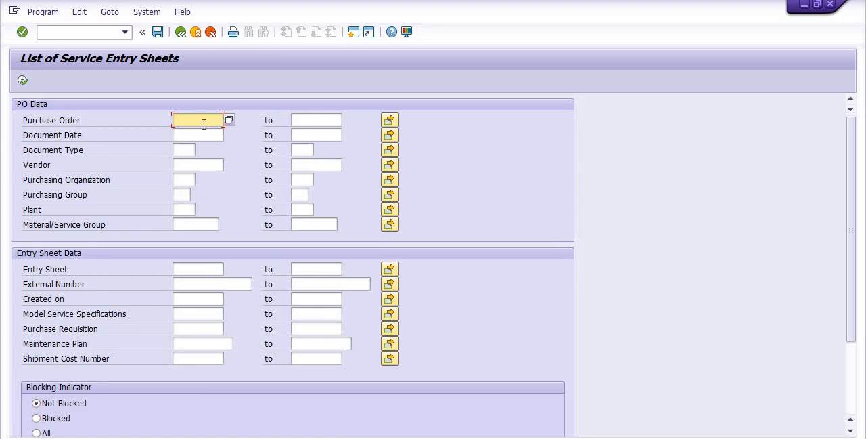
Copy the purchase order number from the Notepad notes into the Purchase Order selection of the entry sheet list.
key(alt+Tab)
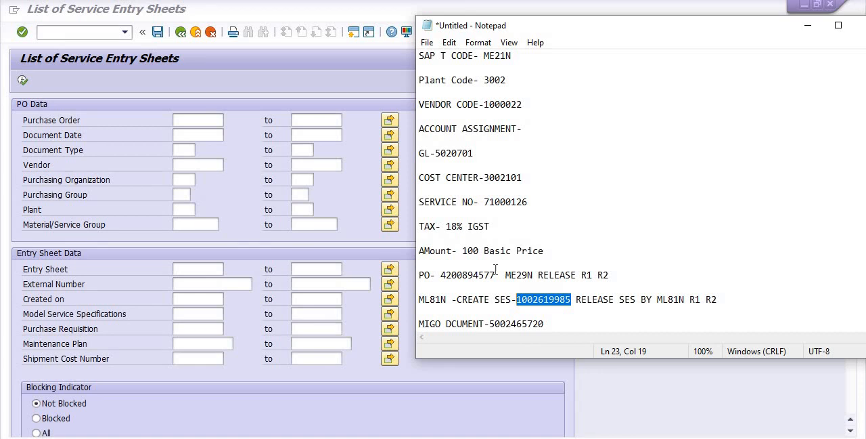
drag(499, 275, 441, 274)
key(ctrl+c)
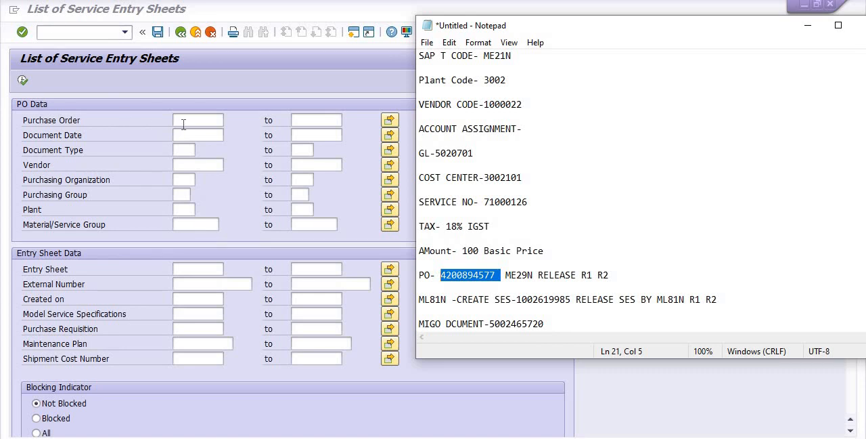
click(183, 124)
key(ctrl+v)
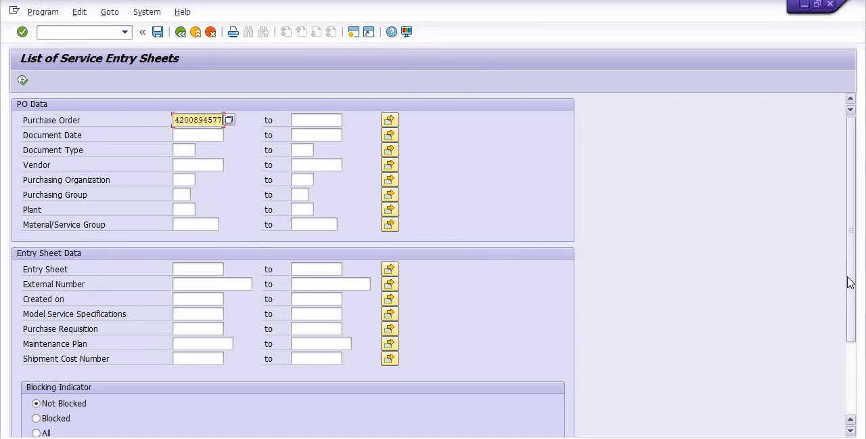
List the order's service entry sheets with the acceptance and blocking indicators set to All, and return to the selection screen.
drag(848, 278, 847, 358)
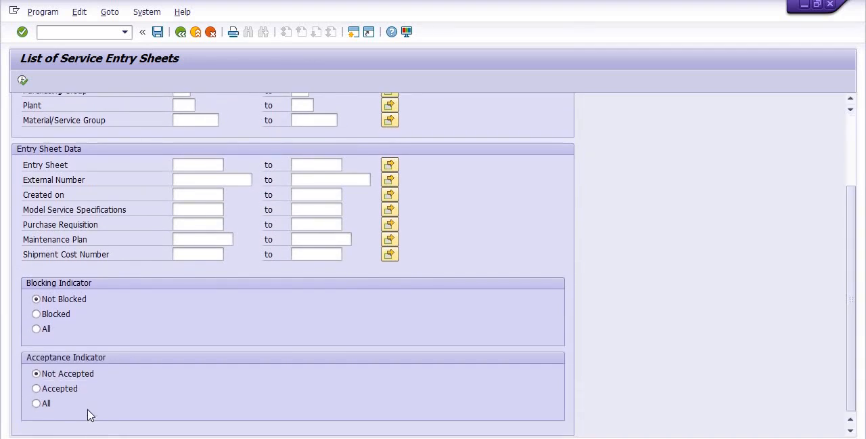
click(37, 404)
click(37, 329)
click(23, 80)
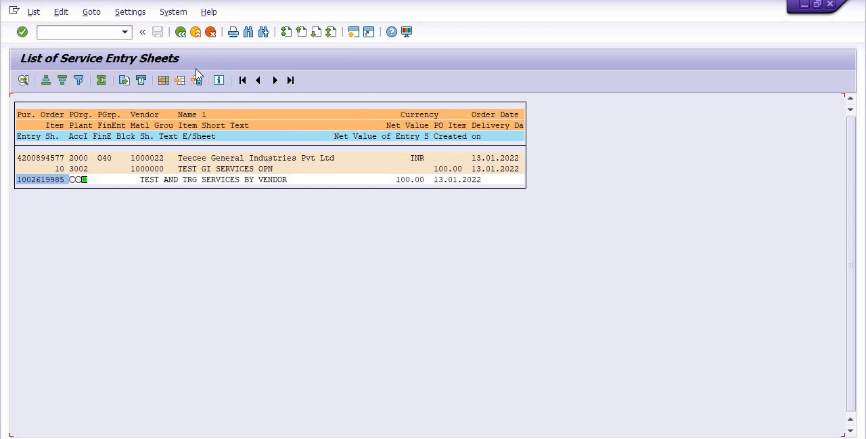
click(181, 33)
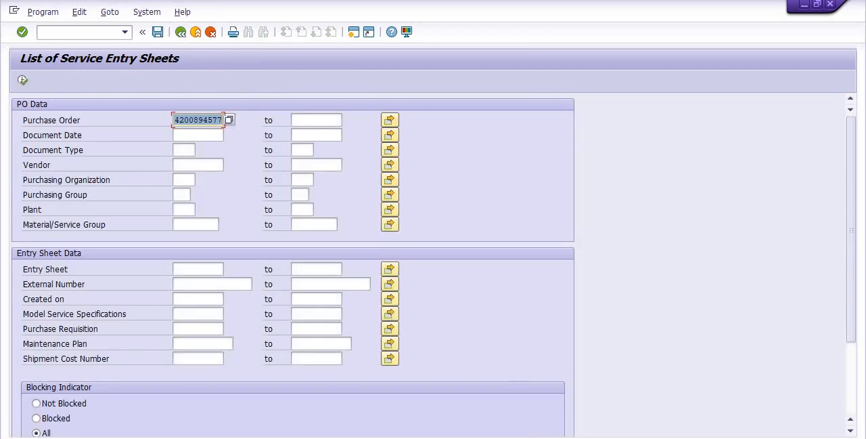
Append "ML83- PRINT OF SES ML84- NO OF SES WRT PO" to the MIGO document line in the Notepad notes.
click(551, 425)
click(570, 320)
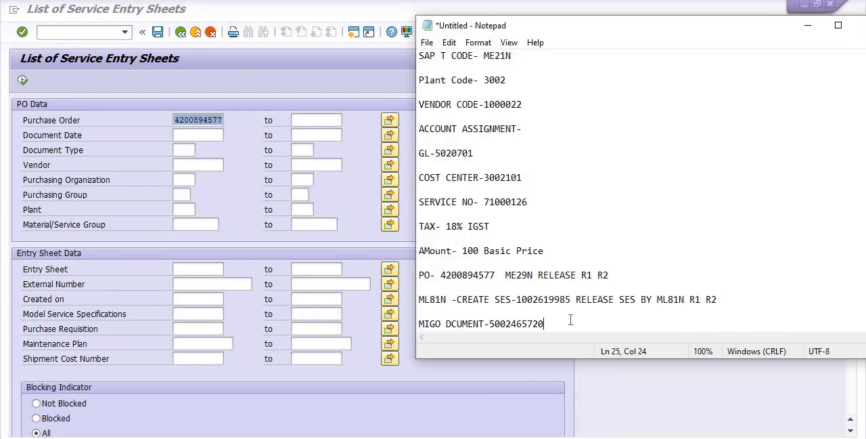
text(ML83- PRINT OF SES ML)
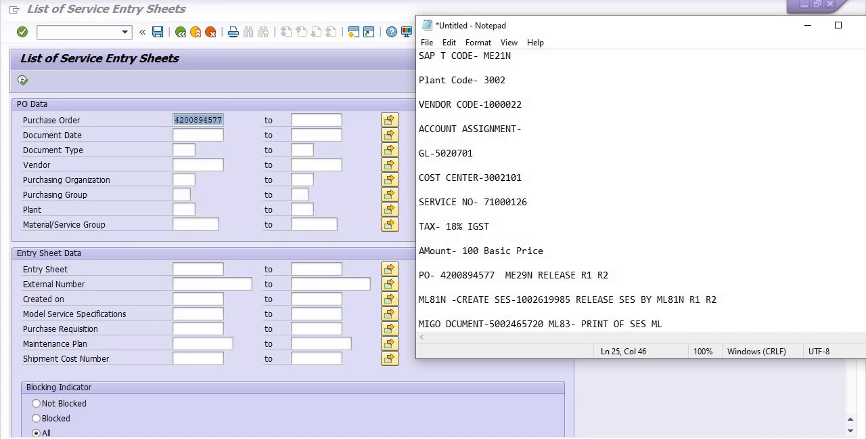
text(84- NO OF SES WRT)
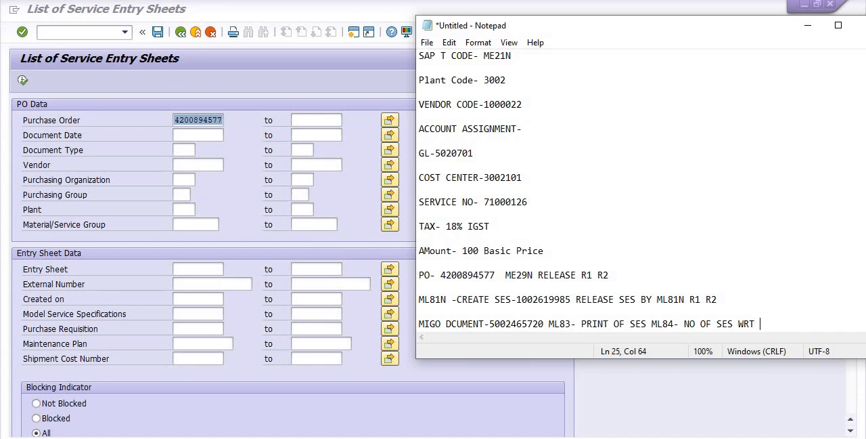
text( PO)
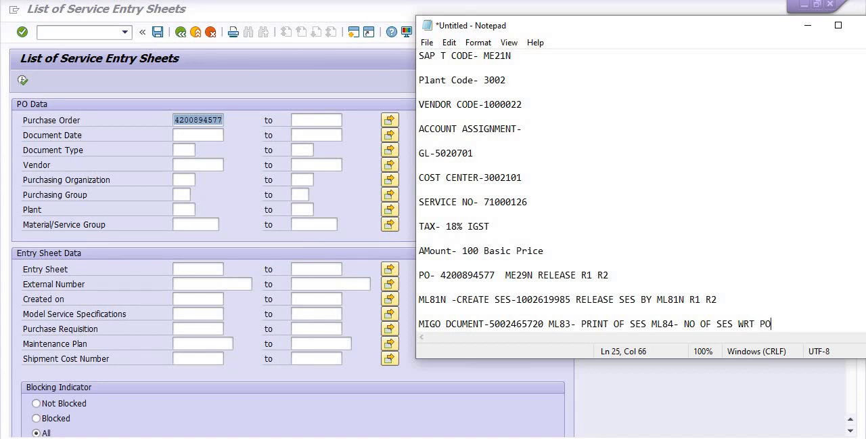